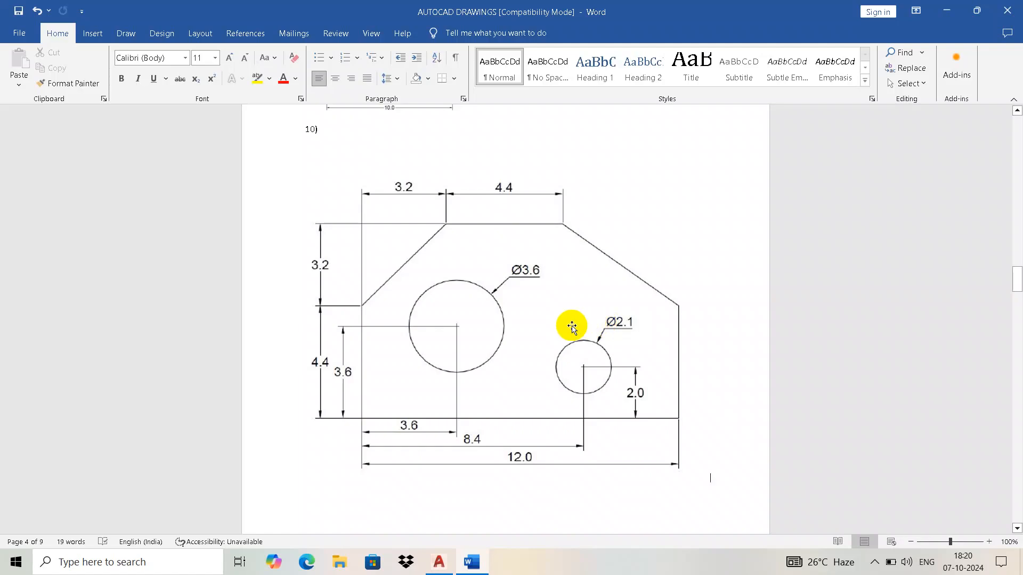
# Compare the dimensioned reference drawing in Word with the empty drawing area of the AutoCAD template.
pyautogui.hotkey('alt', 'Tab')
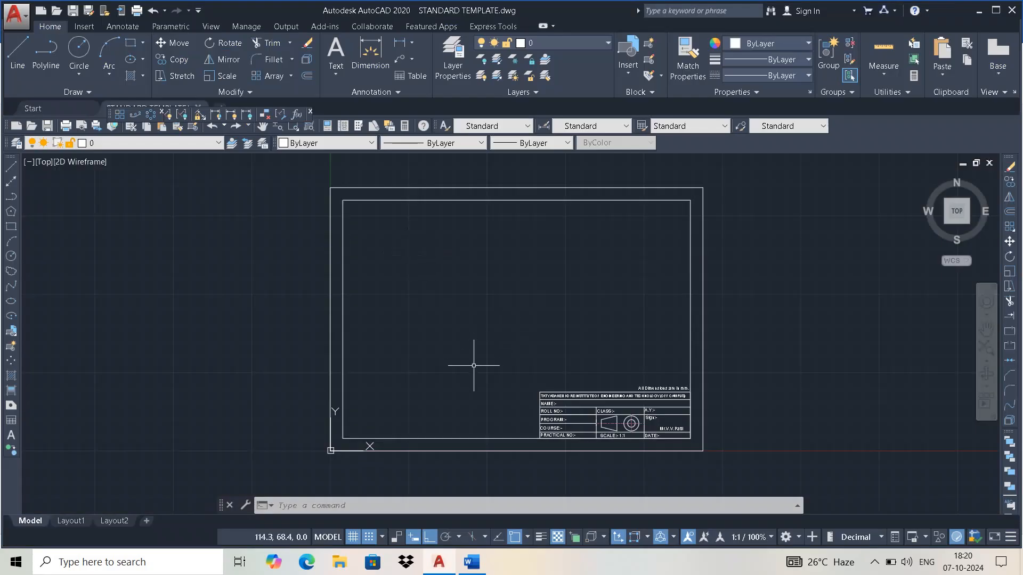
pyautogui.scroll(5, 490, 357)
pyautogui.scroll(-4, 518, 308)
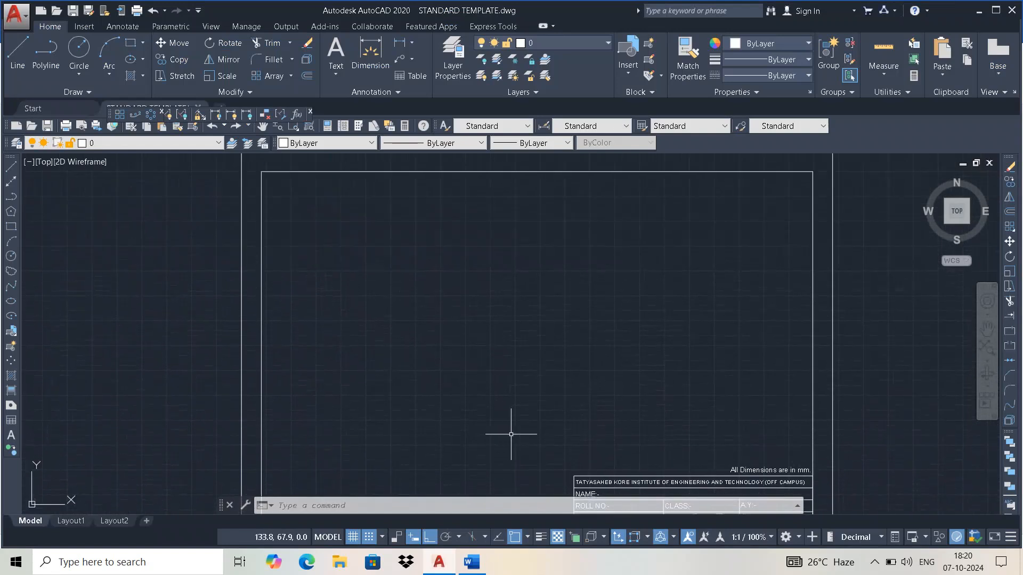
pyautogui.hotkey('alt', 'Tab')
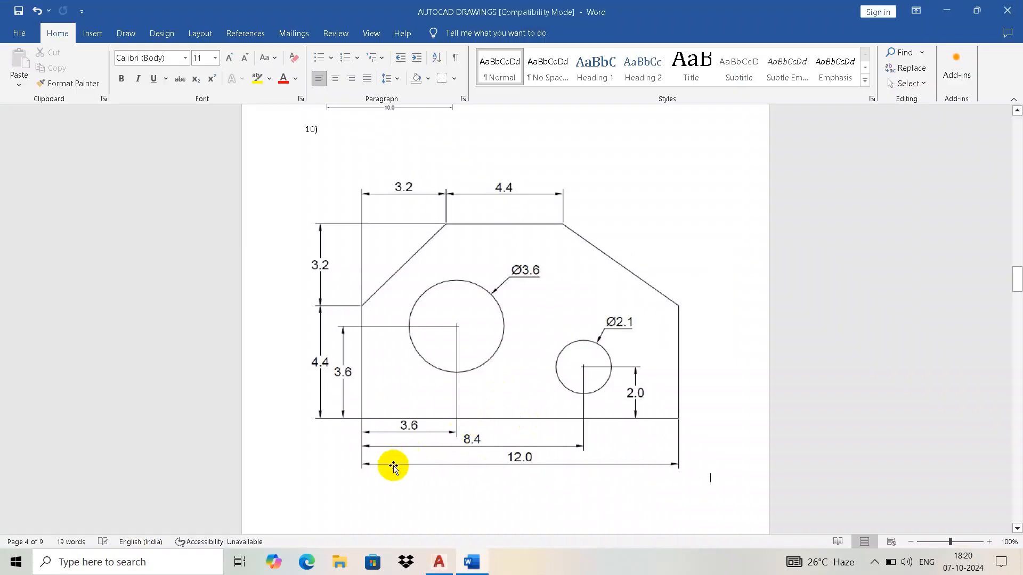
pyautogui.hotkey('alt', 'Tab')
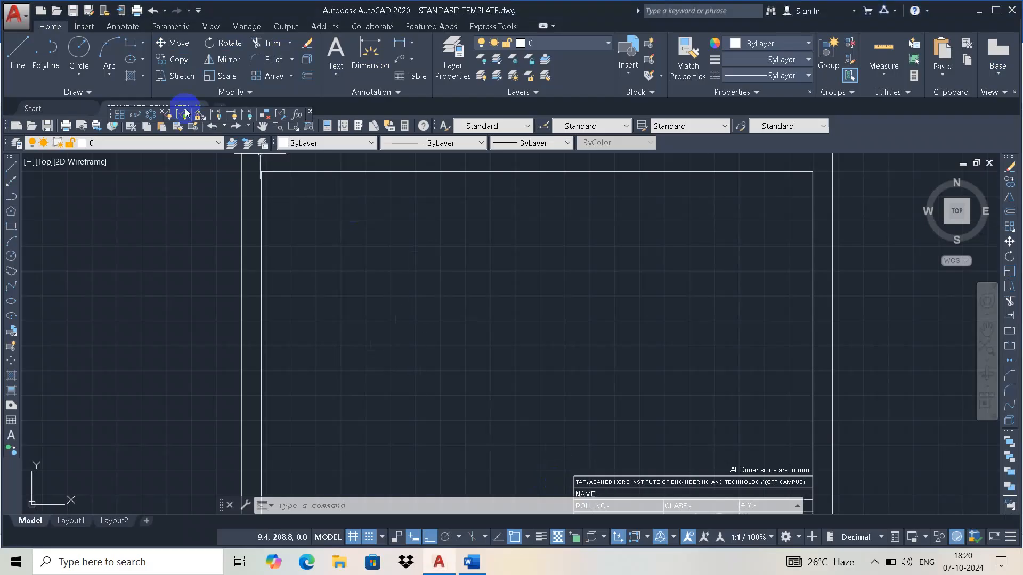
# Dock the floating constraint toolbar above the drawing area and clear the small floating toolbar off the file tab.
pyautogui.click(24, 54)
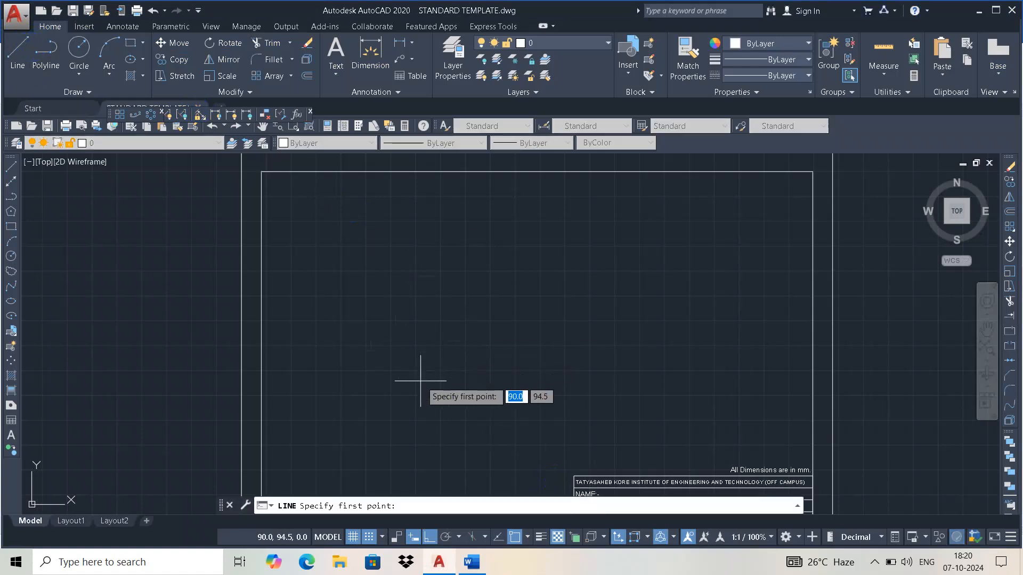
pyautogui.doubleClick(310, 112)
pyautogui.press('Escape')
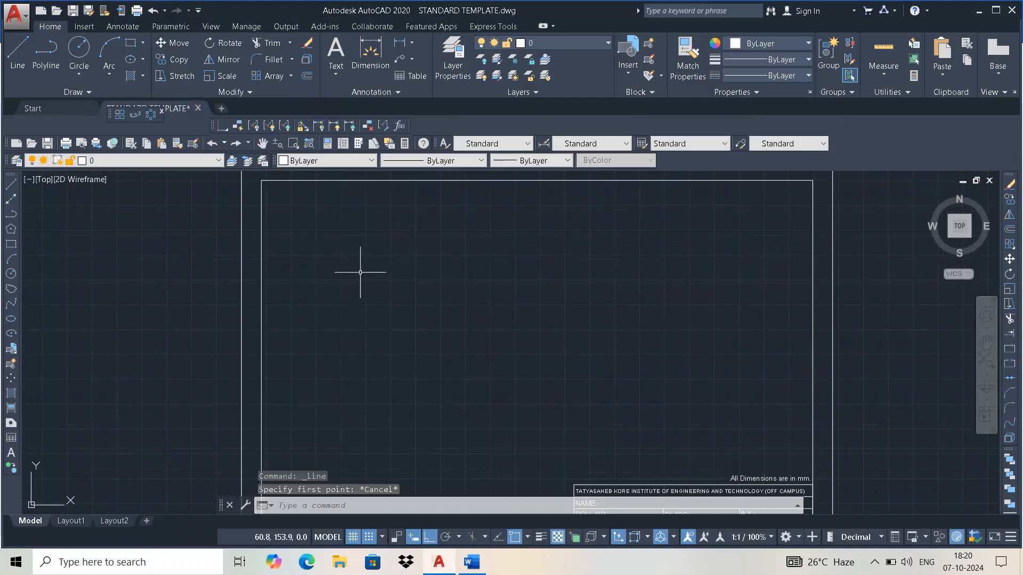
pyautogui.click(204, 109)
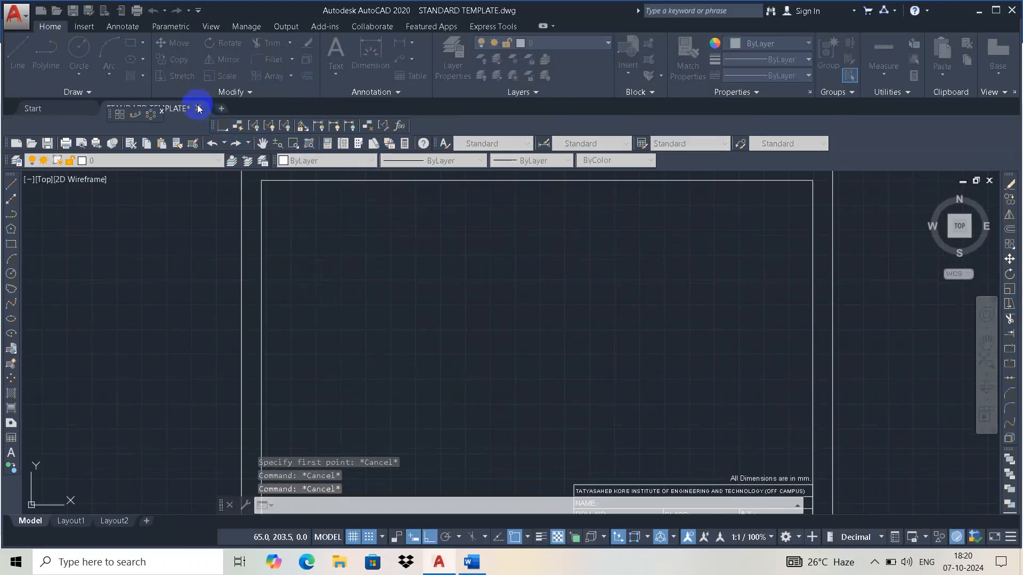
pyautogui.click(614, 315)
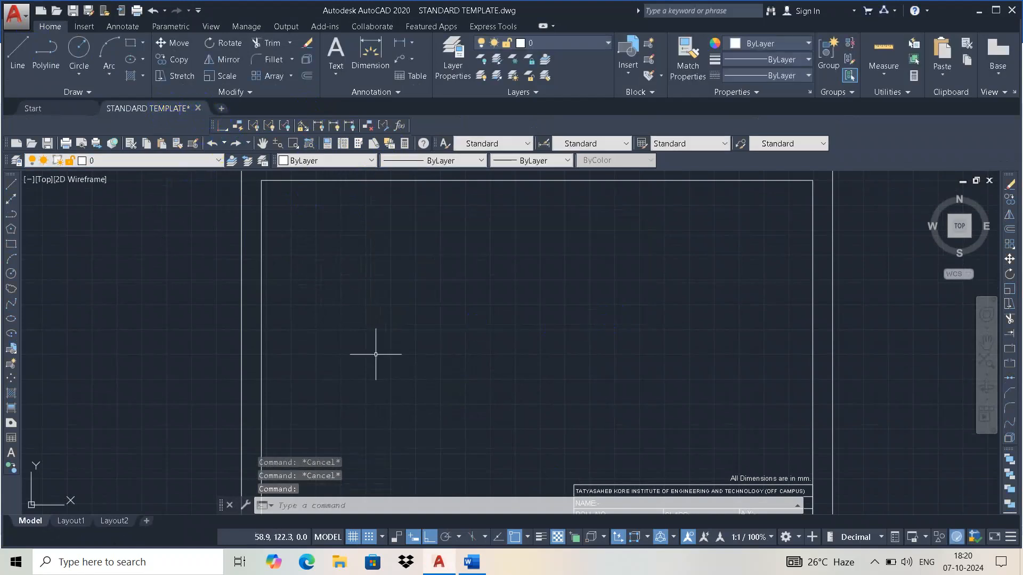
# Draw a 12 mm horizontal line inside the template frame as the base edge of the profile.
pyautogui.scroll(4, 452, 373)
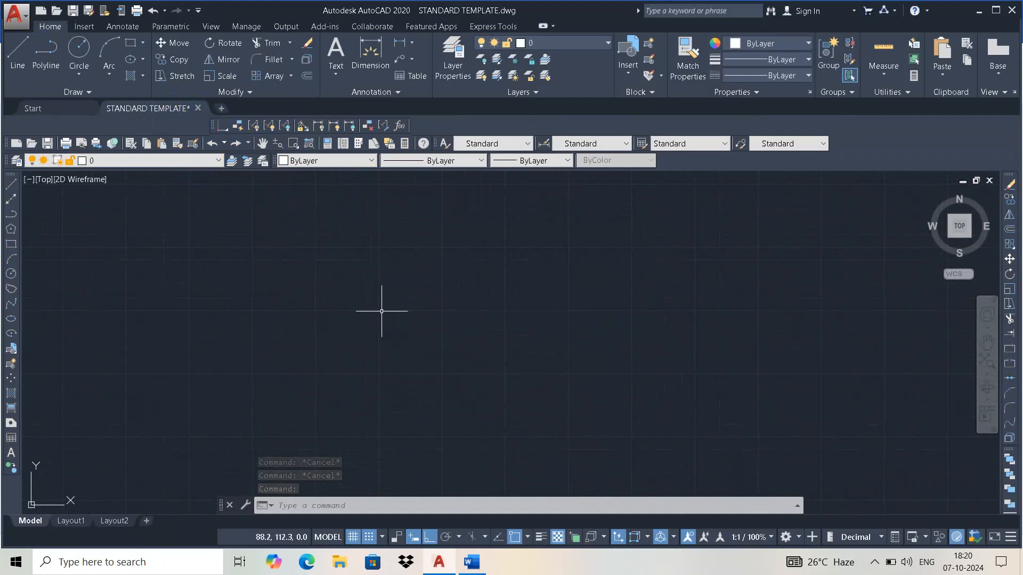
pyautogui.click(46, 52)
pyautogui.click(18, 52)
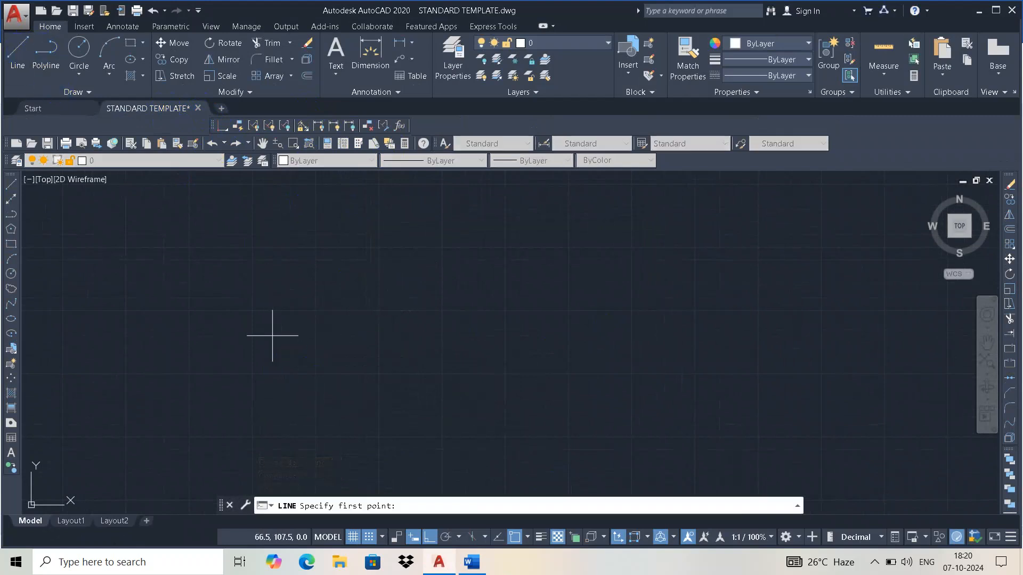
pyautogui.scroll(-4, 432, 389)
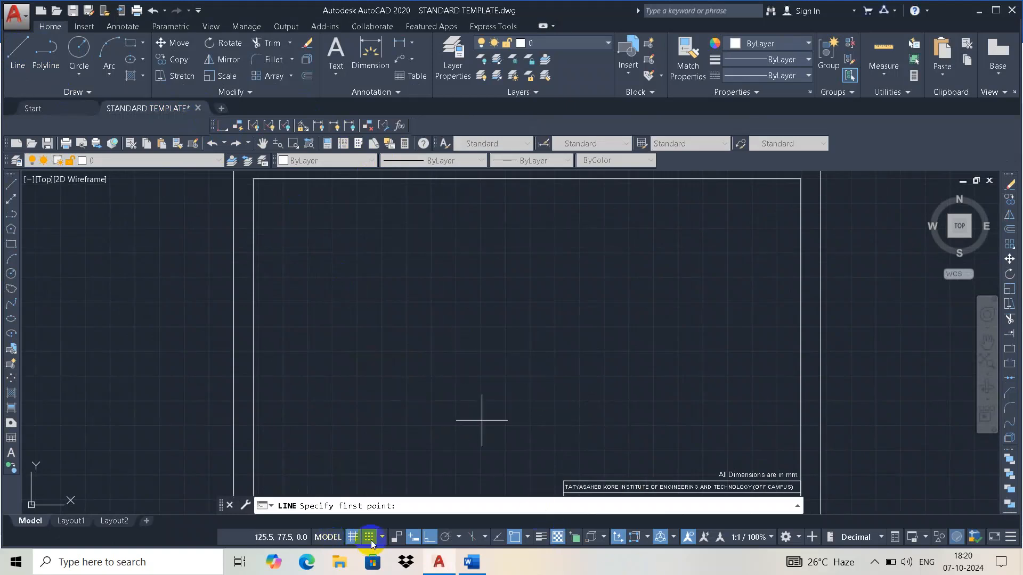
pyautogui.scroll(4, 470, 312)
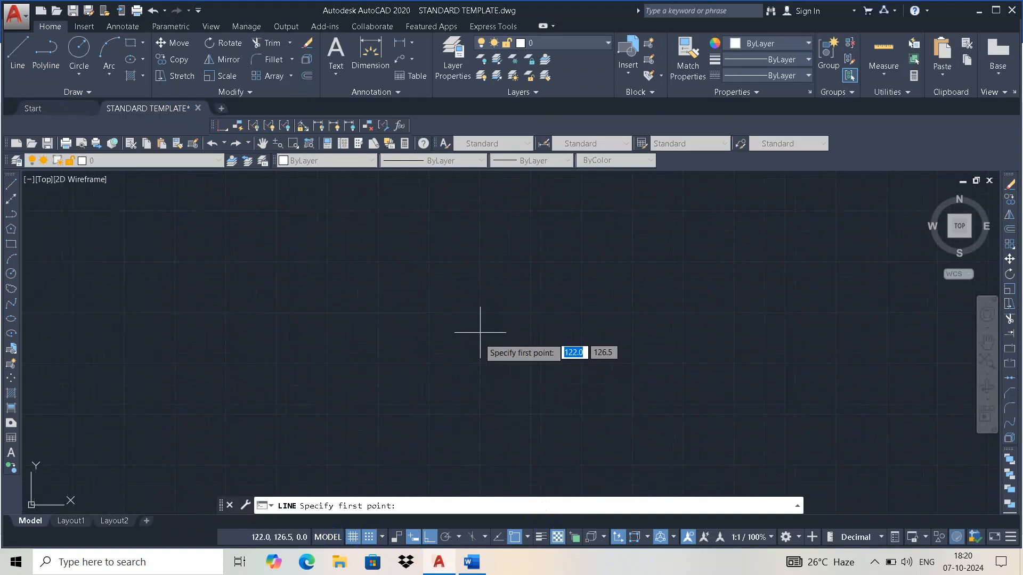
pyautogui.click(429, 363)
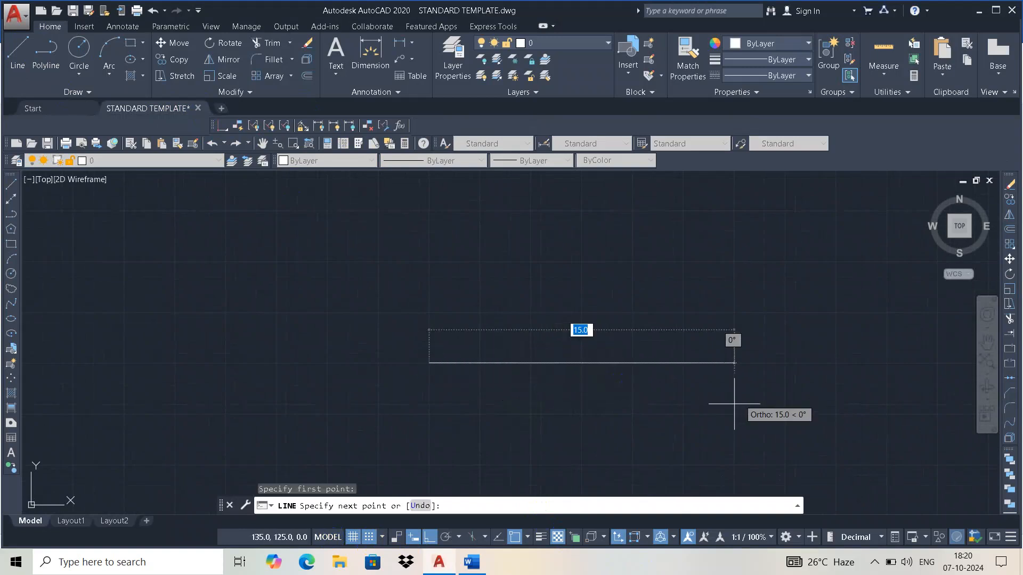
pyautogui.write('12')
pyautogui.press('Return')
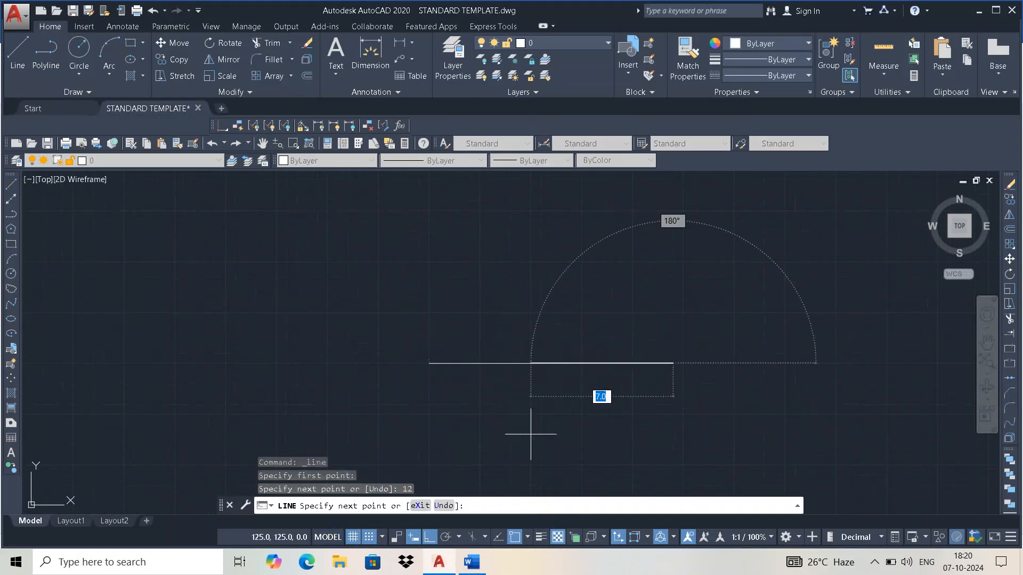
pyautogui.press('Escape')
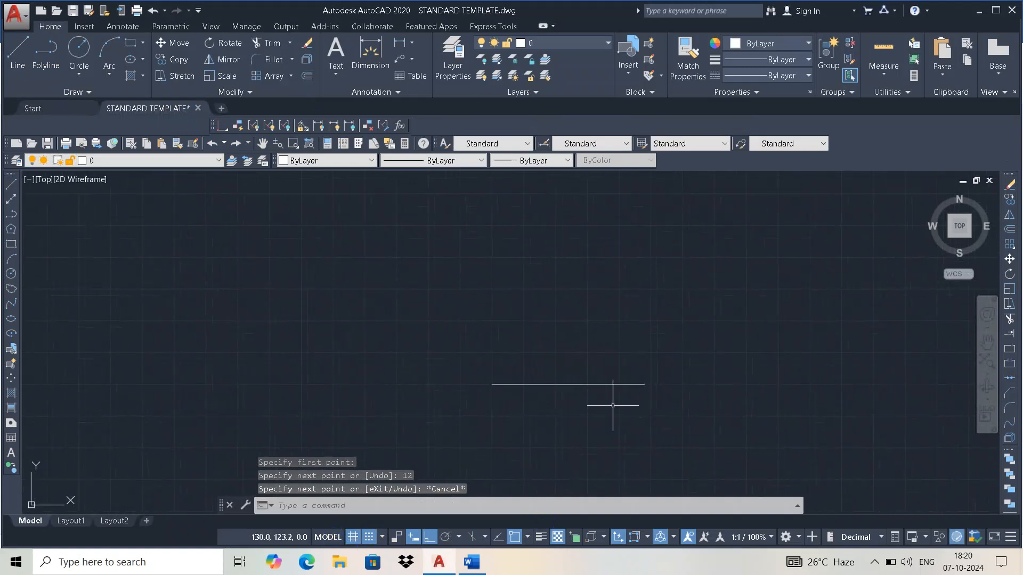
# Add a linear dimension between the endpoints of the base line, placed below it.
pyautogui.click(400, 42)
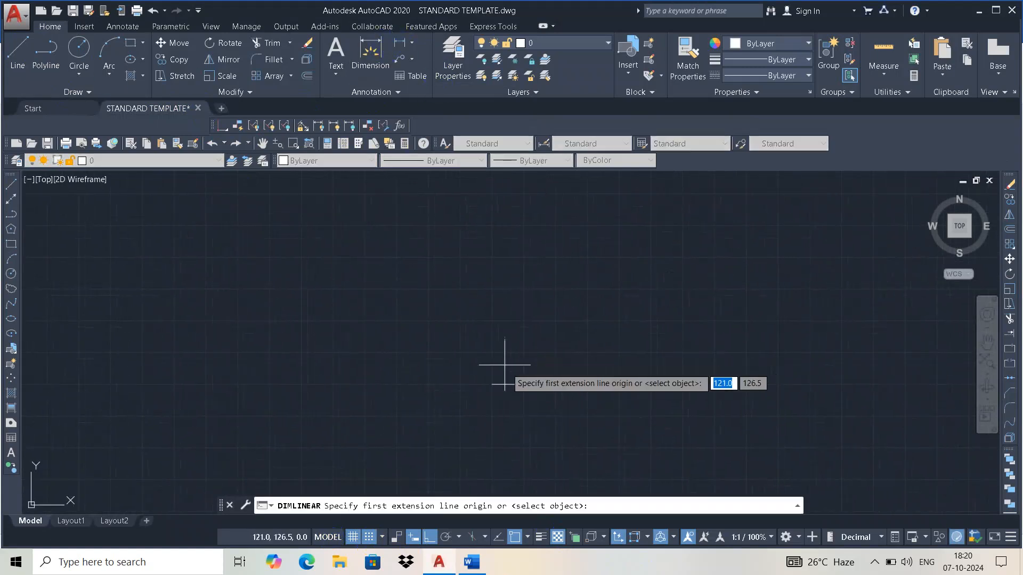
pyautogui.click(492, 384)
pyautogui.click(645, 385)
pyautogui.click(604, 426)
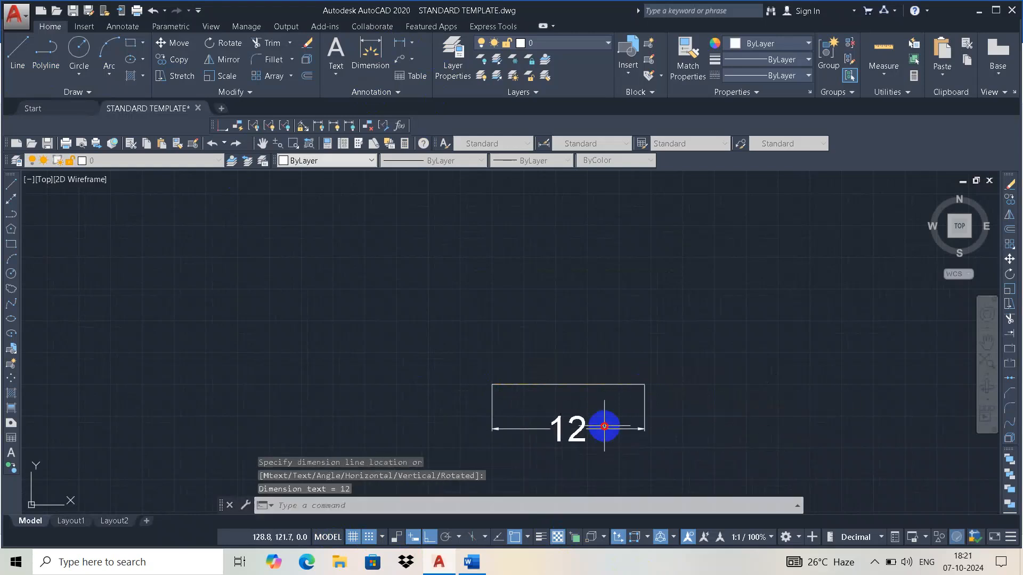
# Modify the Standard dimension style to use the Annotative text style and a smaller text height.
pyautogui.click(122, 27)
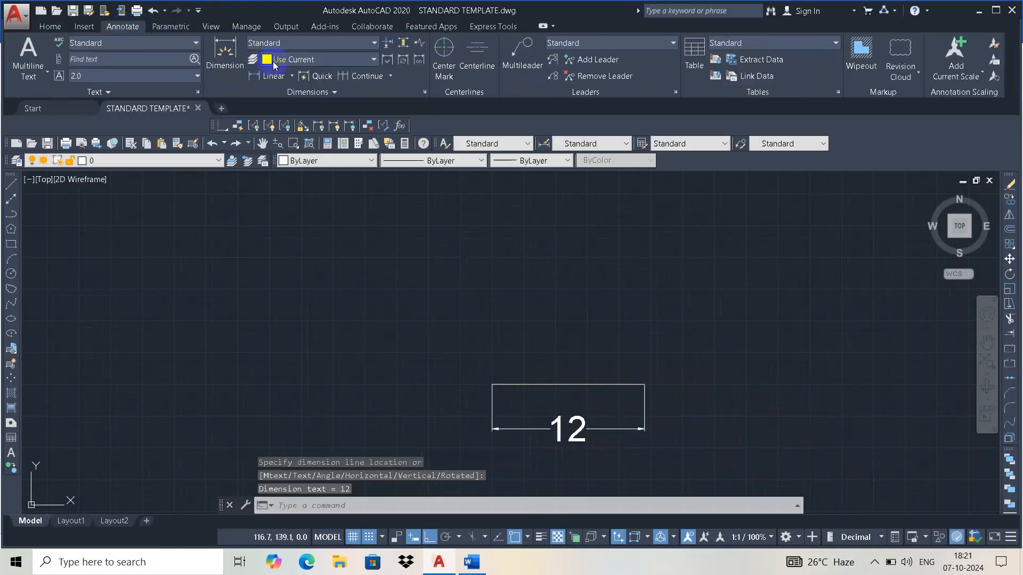
pyautogui.click(426, 92)
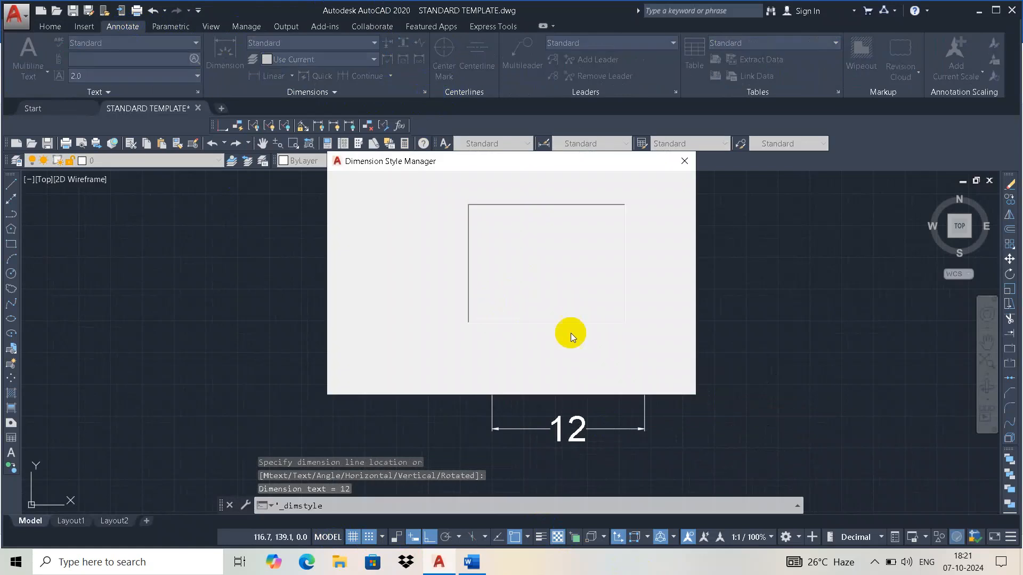
pyautogui.press('Return')
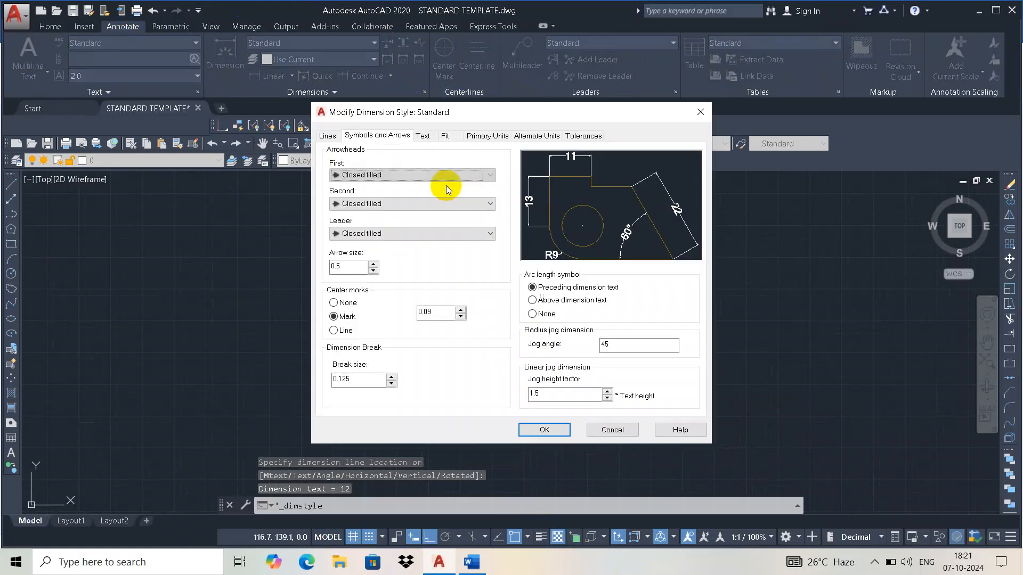
pyautogui.click(445, 136)
pyautogui.click(424, 136)
pyautogui.click(453, 168)
pyautogui.click(447, 181)
pyautogui.doubleClick(471, 229)
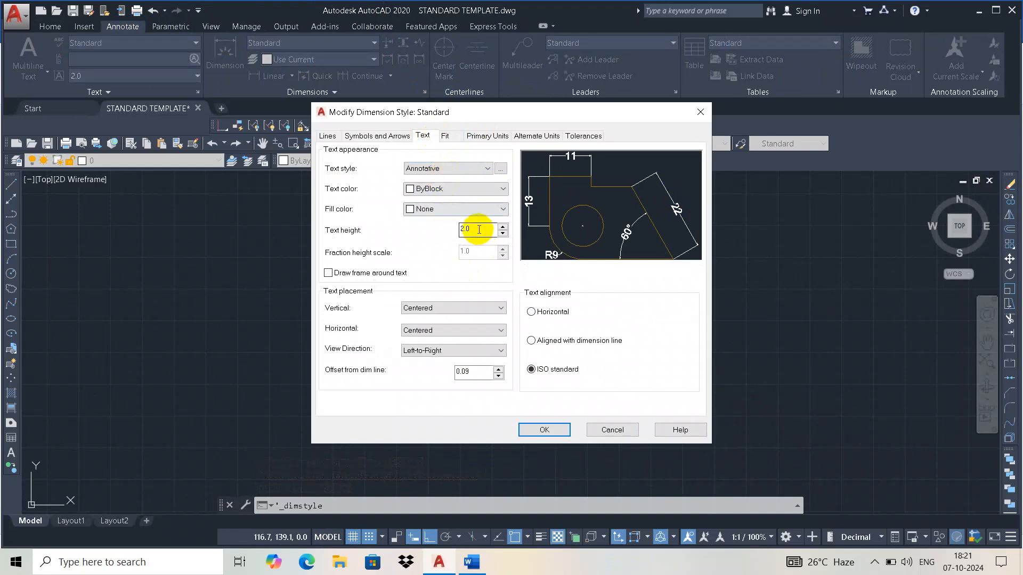
pyautogui.click(544, 430)
# Review the arrow size in the Standard dimension style, accept the settings and close the style manager.
pyautogui.click(632, 250)
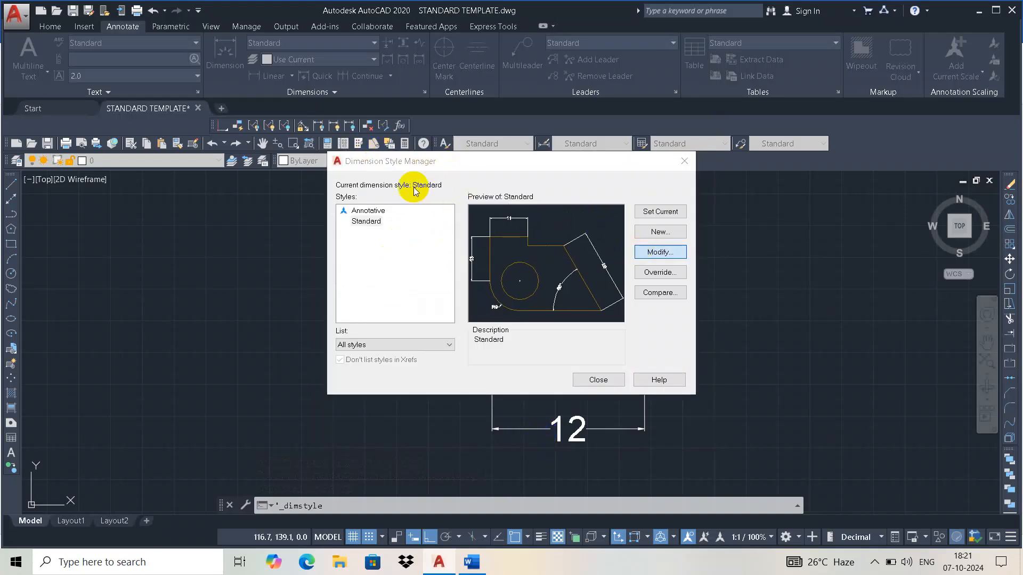
pyautogui.click(381, 137)
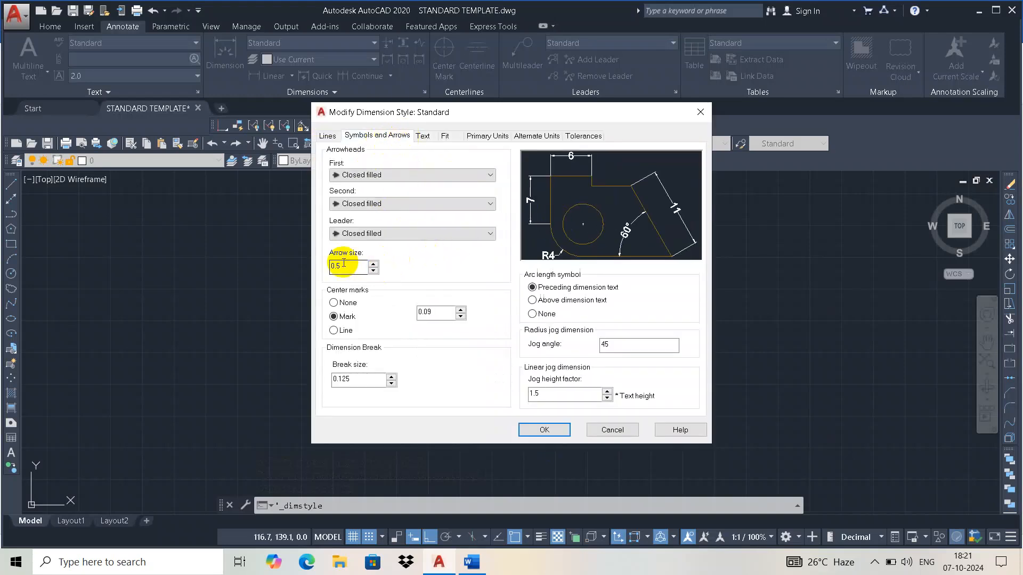
pyautogui.click(543, 430)
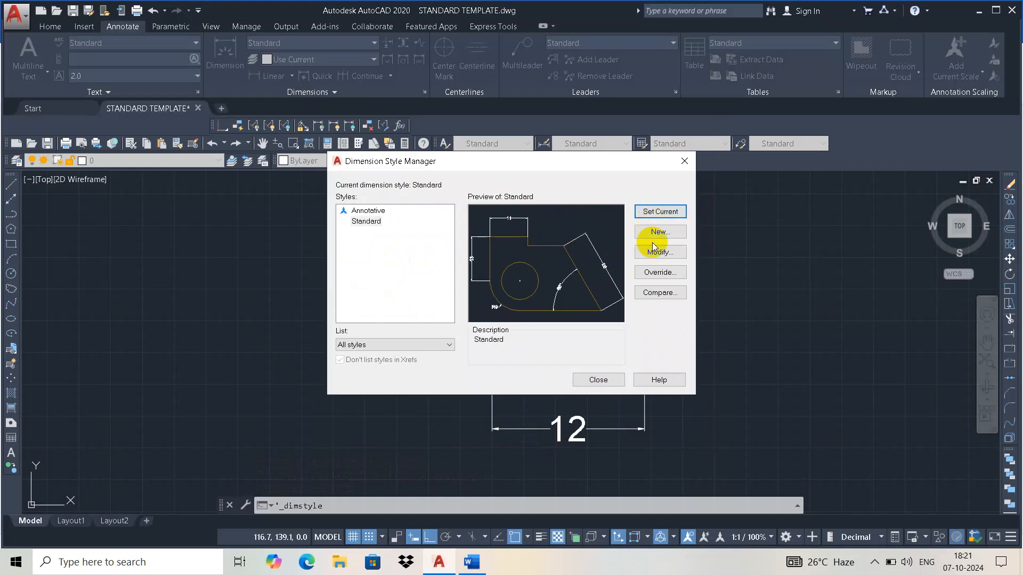
pyautogui.click(597, 380)
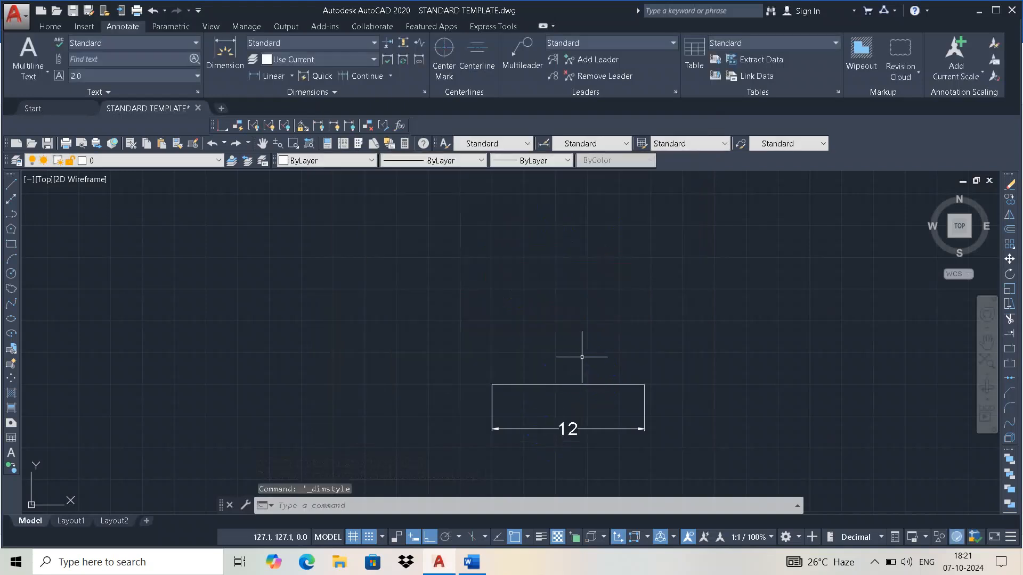
# Inspect the dimensioned base line in AutoCAD and compare it with the reference drawing in Word.
pyautogui.scroll(-3, 573, 341)
pyautogui.moveTo(559, 369); pyautogui.dragTo(560, 176, button='middle')
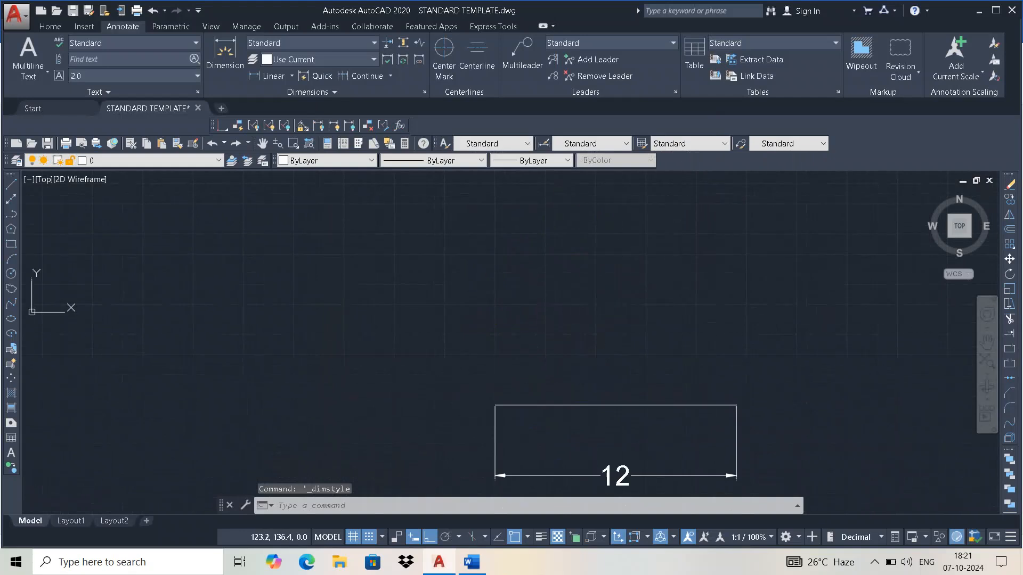
pyautogui.scroll(-2, 566, 317)
pyautogui.scroll(2, 612, 319)
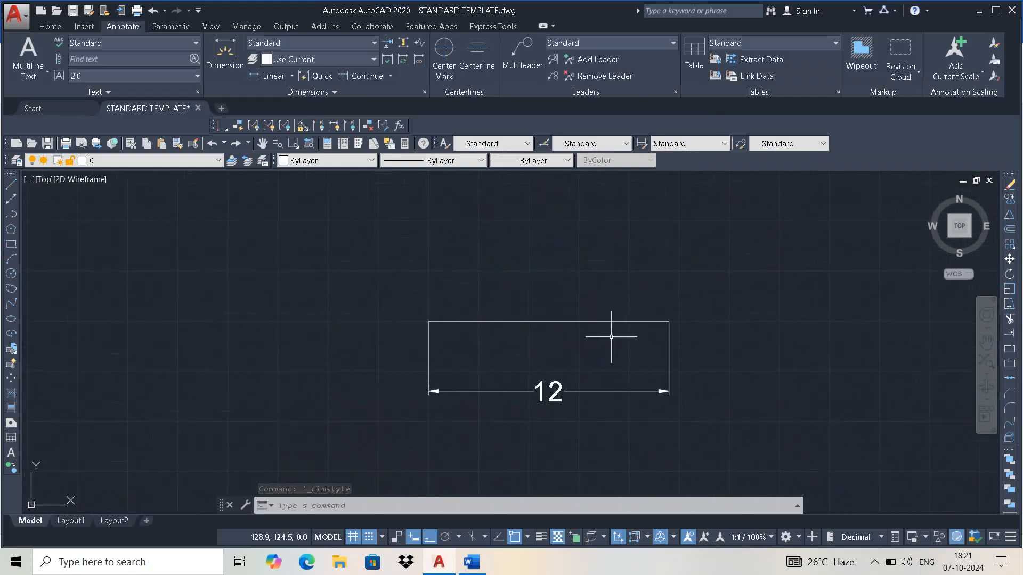
pyautogui.hotkey('alt', 'Tab')
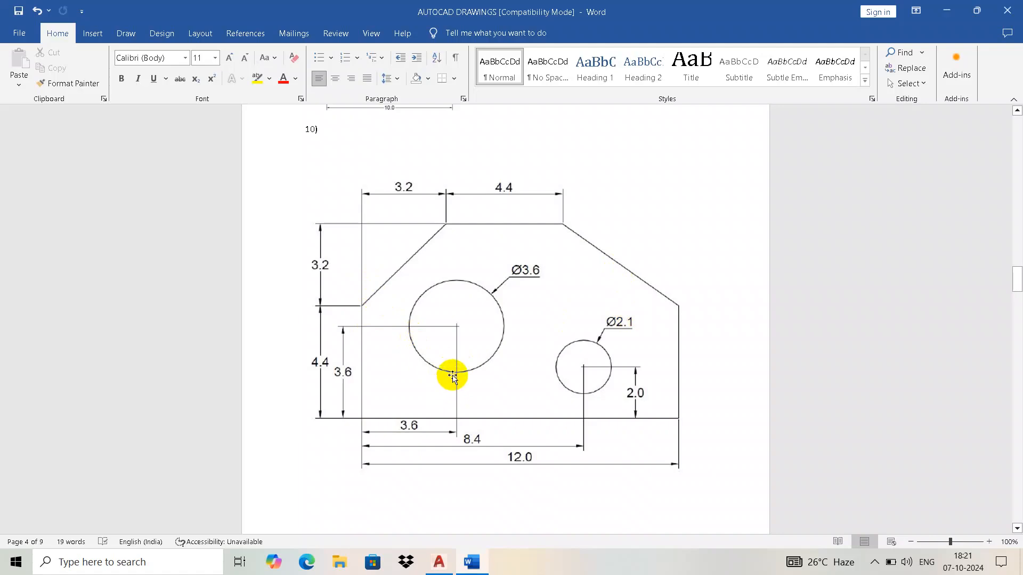
pyautogui.hotkey('alt', 'Tab')
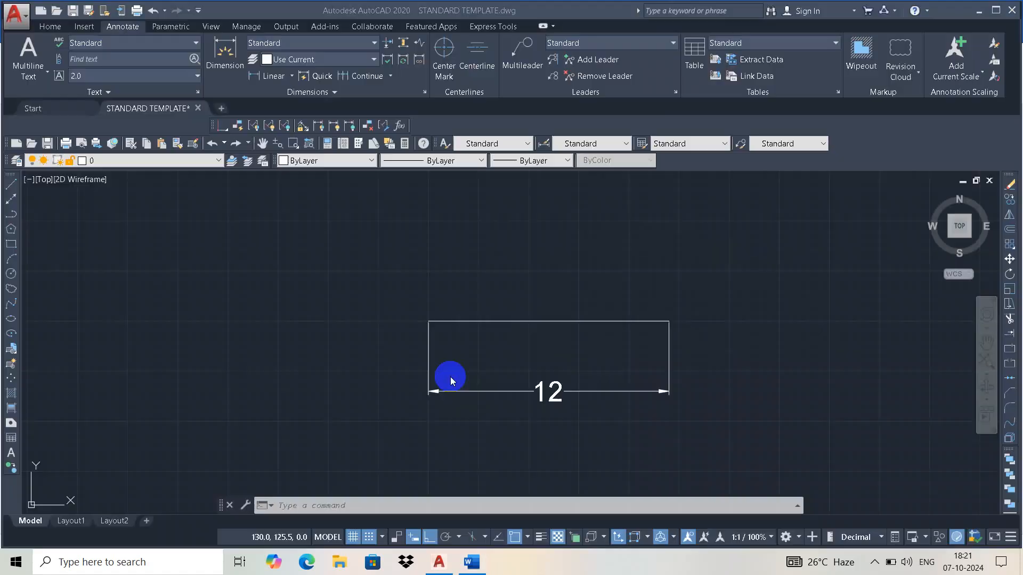
pyautogui.hotkey('alt', 'Tab')
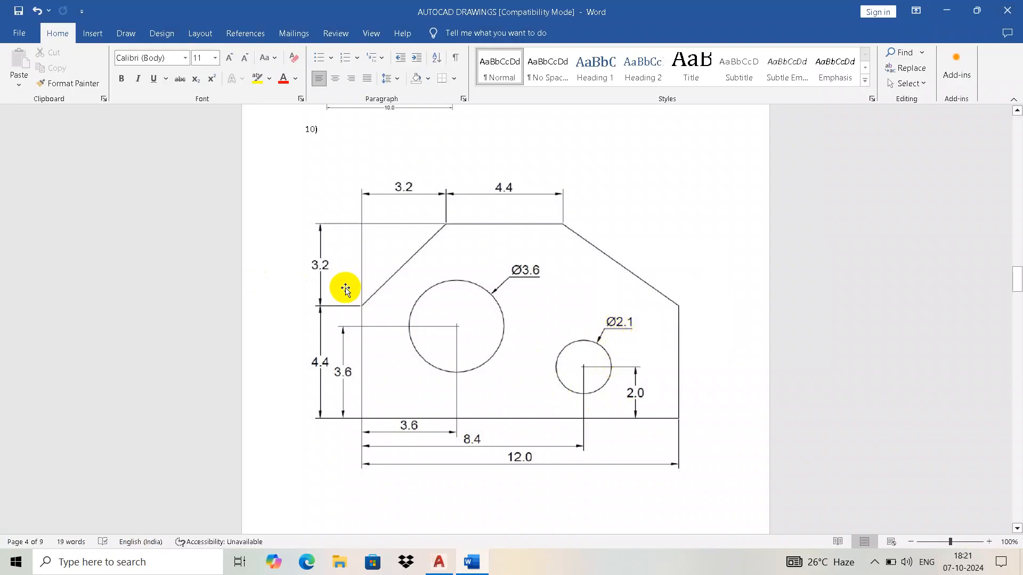
# Return to AutoCAD and start a line at the left endpoint of the base edge, consulting the Word reference drawing.
pyautogui.hotkey('alt', 'Tab')
pyautogui.click(50, 26)
pyautogui.scroll(-2, 484, 285)
pyautogui.hotkey('alt', 'Tab')
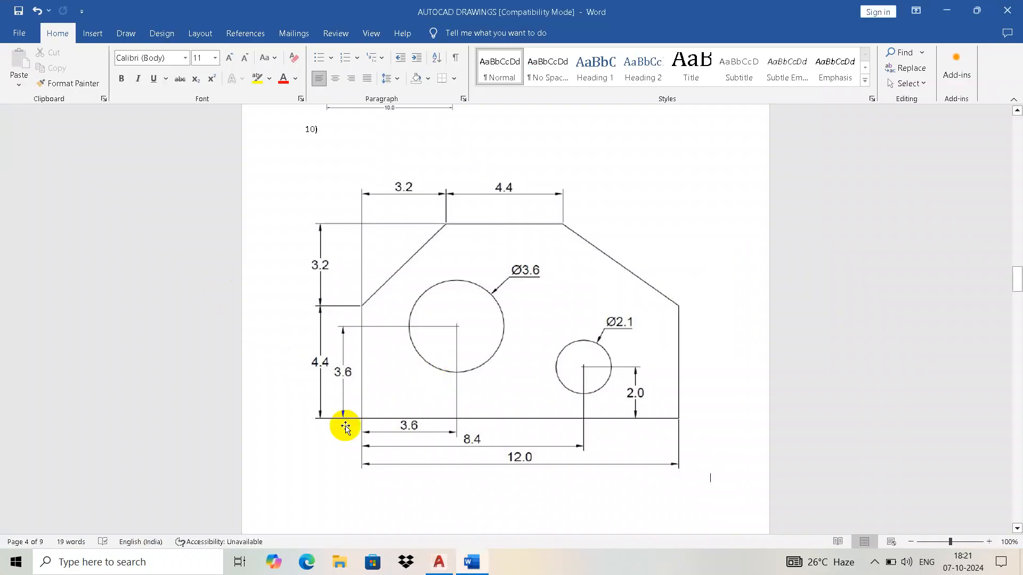
pyautogui.hotkey('alt', 'Tab')
pyautogui.click(29, 50)
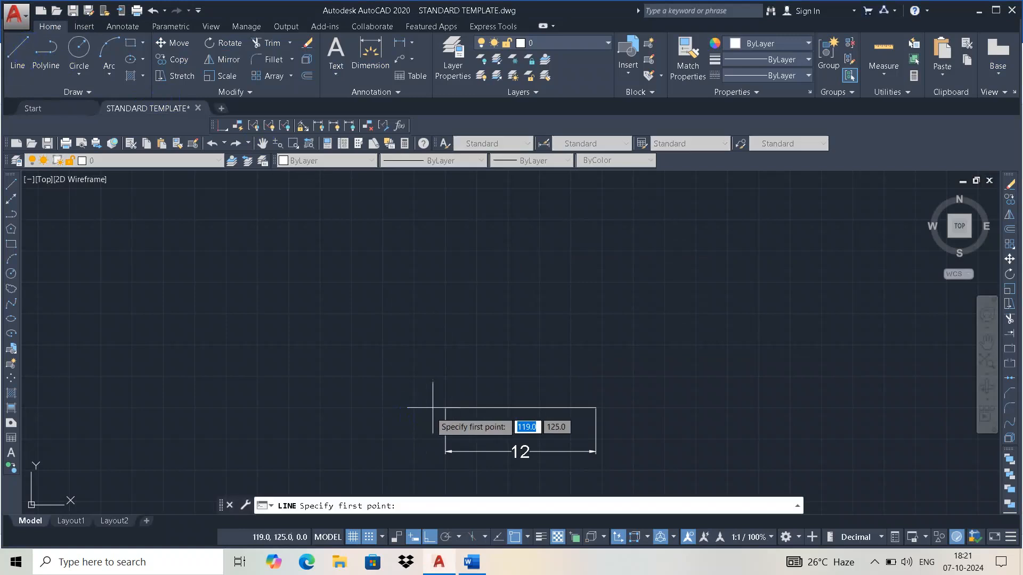
pyautogui.click(445, 407)
# Check the Word reference drawing and add its 4.4 and 3.2 side heights in Calculator.
pyautogui.hotkey('alt', 'Tab')
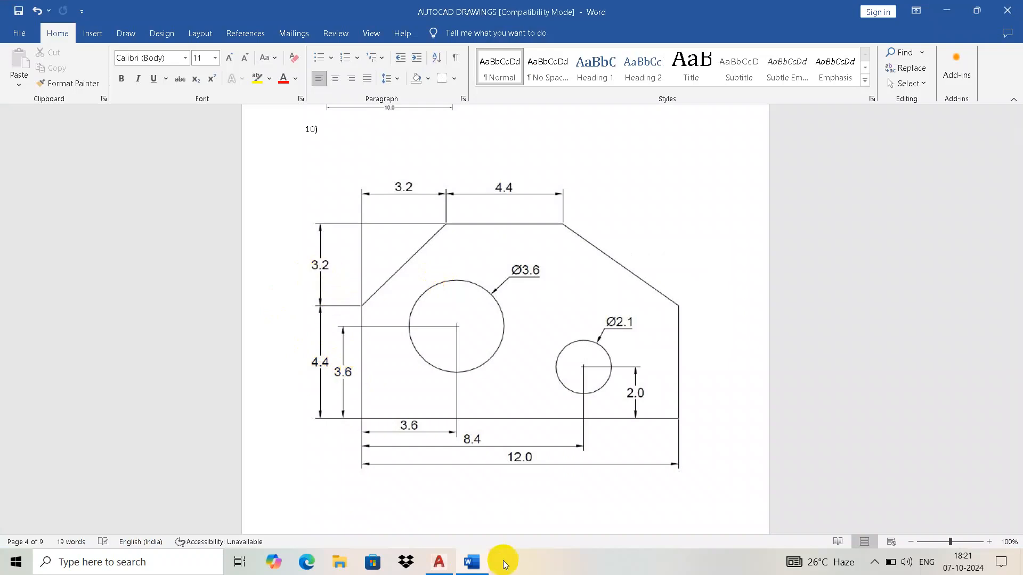
pyautogui.click(16, 557)
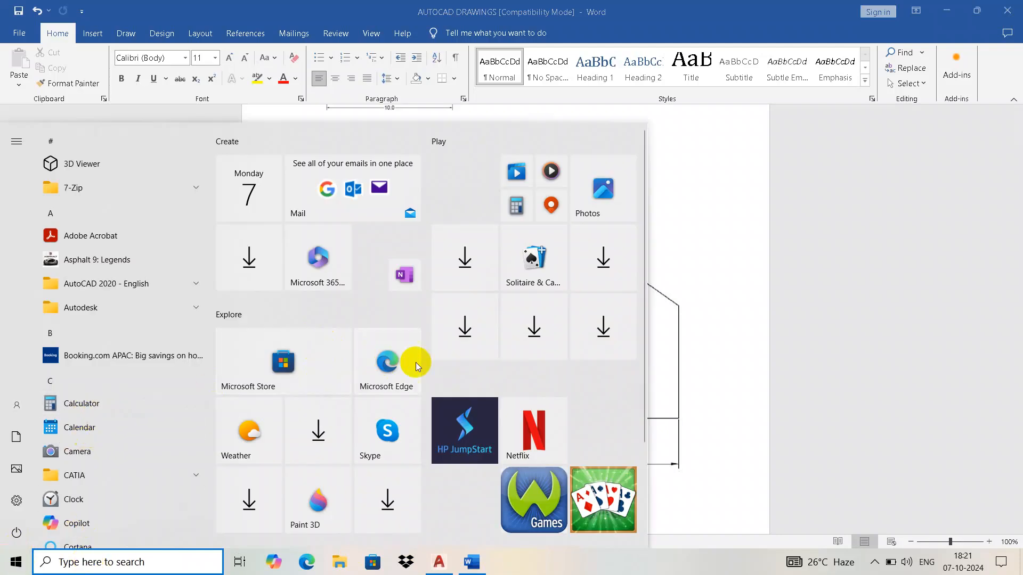
pyautogui.click(516, 206)
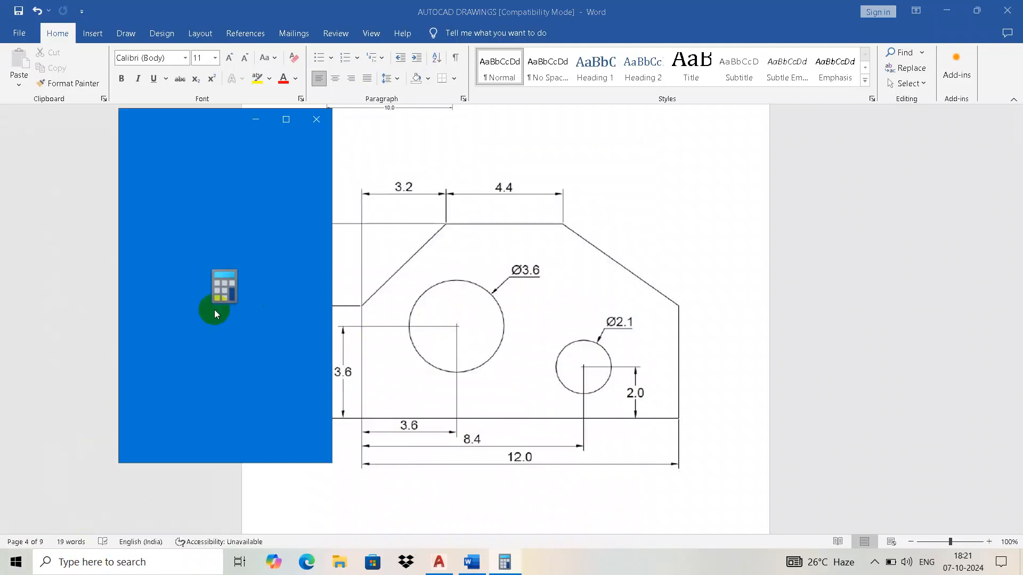
pyautogui.click(155, 371)
pyautogui.click(251, 442)
pyautogui.click(154, 372)
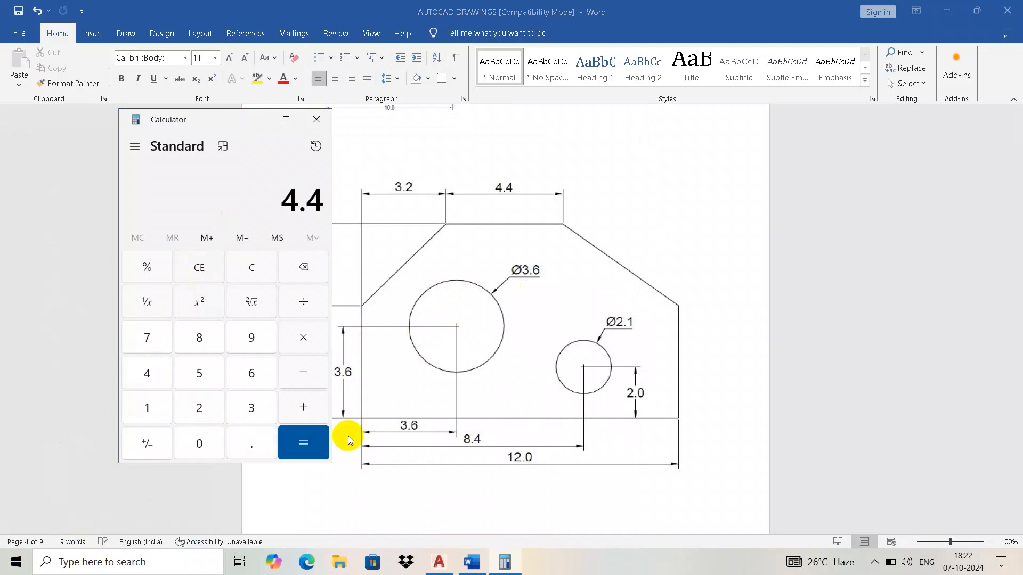
pyautogui.click(255, 410)
pyautogui.click(248, 436)
pyautogui.click(209, 403)
pyautogui.click(301, 441)
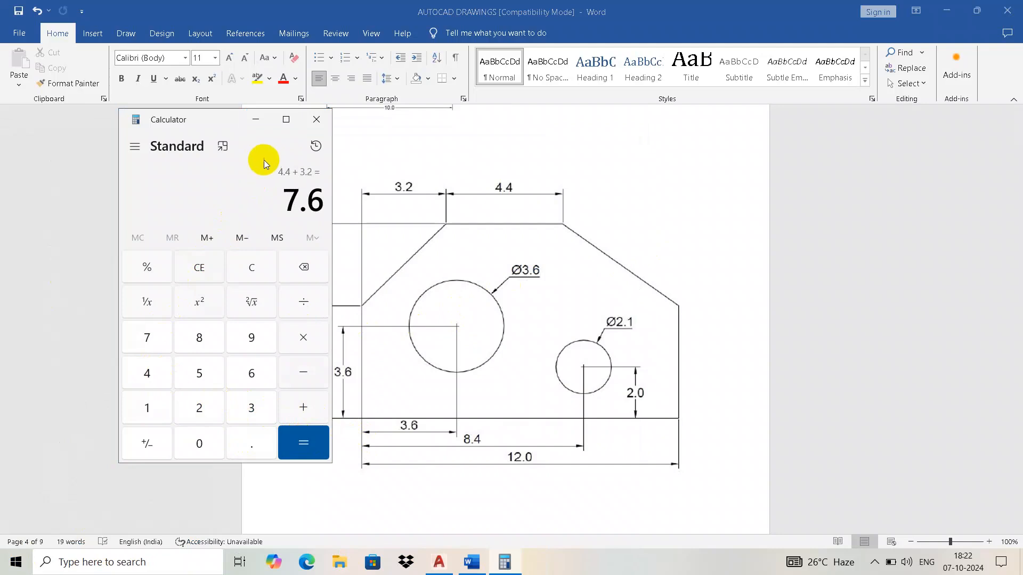
pyautogui.click(256, 119)
pyautogui.click(251, 120)
# Return to AutoCAD and draw a 7.6 vertical line upward from the left endpoint of the base edge.
pyautogui.click(473, 563)
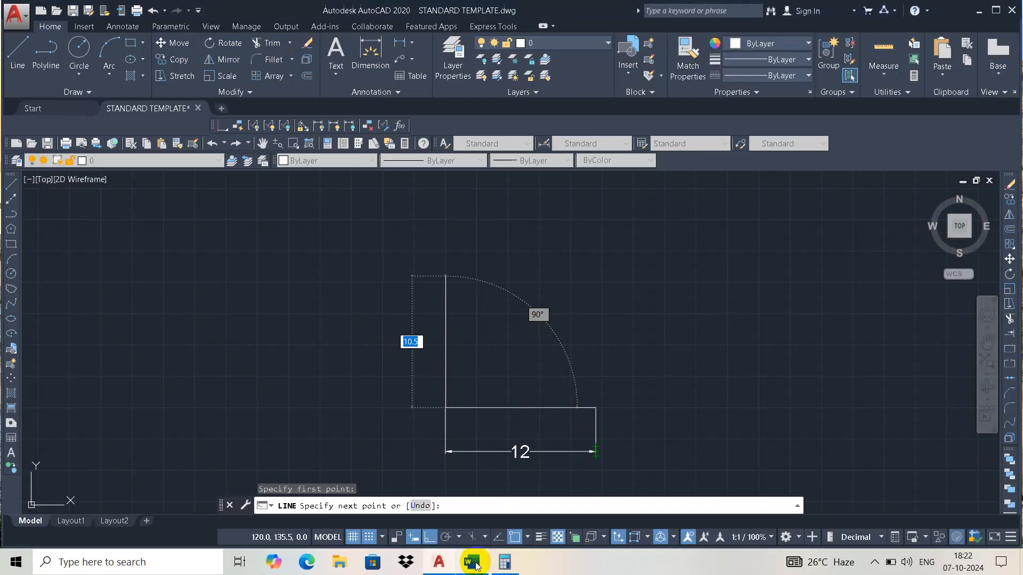
pyautogui.write('7.6')
pyautogui.press('Return')
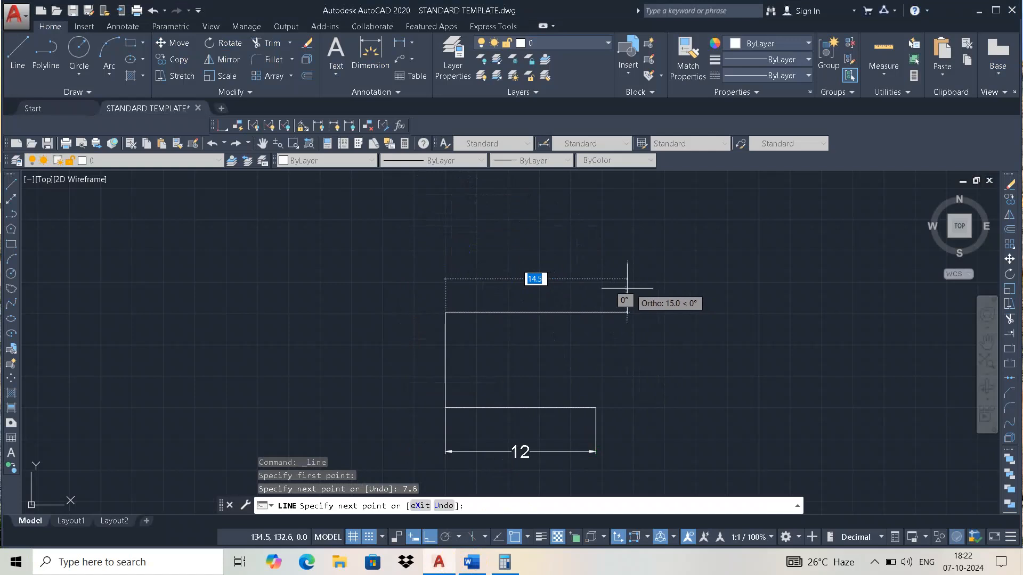
pyautogui.press('Escape')
# Compare the vertical line with the Word reference drawing and erase it from the left end of the base edge.
pyautogui.hotkey('alt', 'Tab')
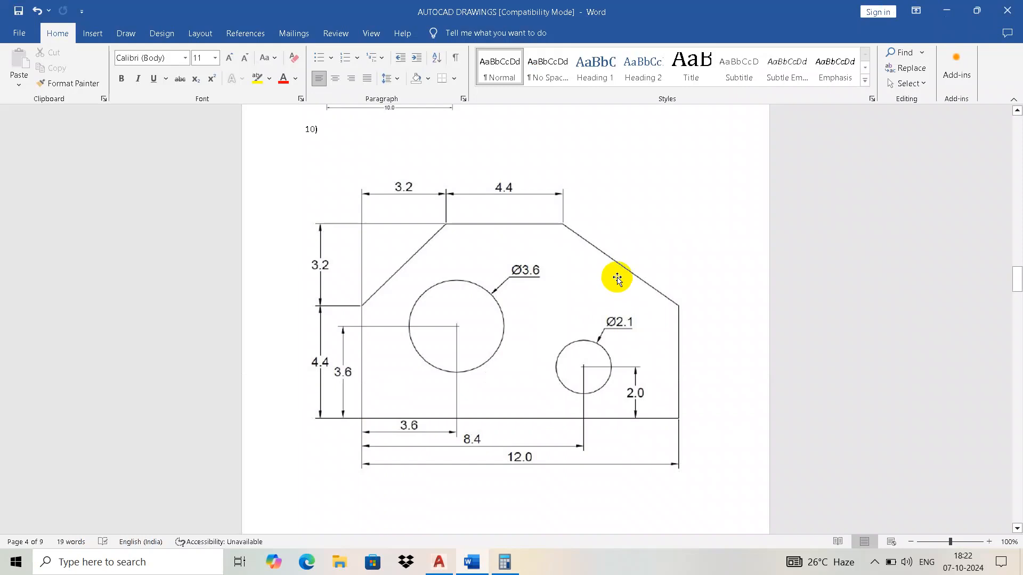
pyautogui.hotkey('alt', 'Tab')
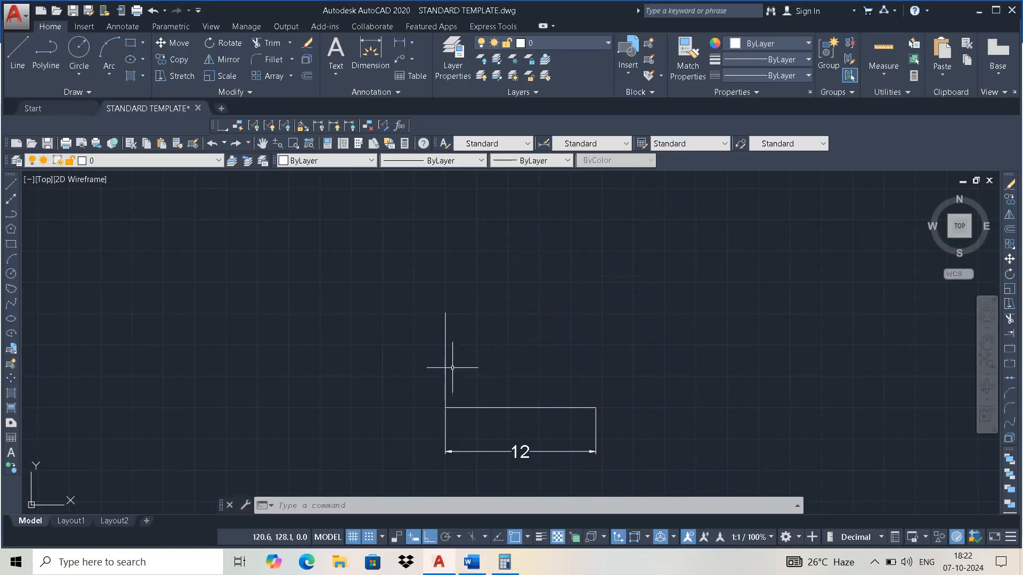
pyautogui.scroll(3, 479, 346)
pyautogui.scroll(-2, 504, 318)
pyautogui.hotkey('alt', 'Tab')
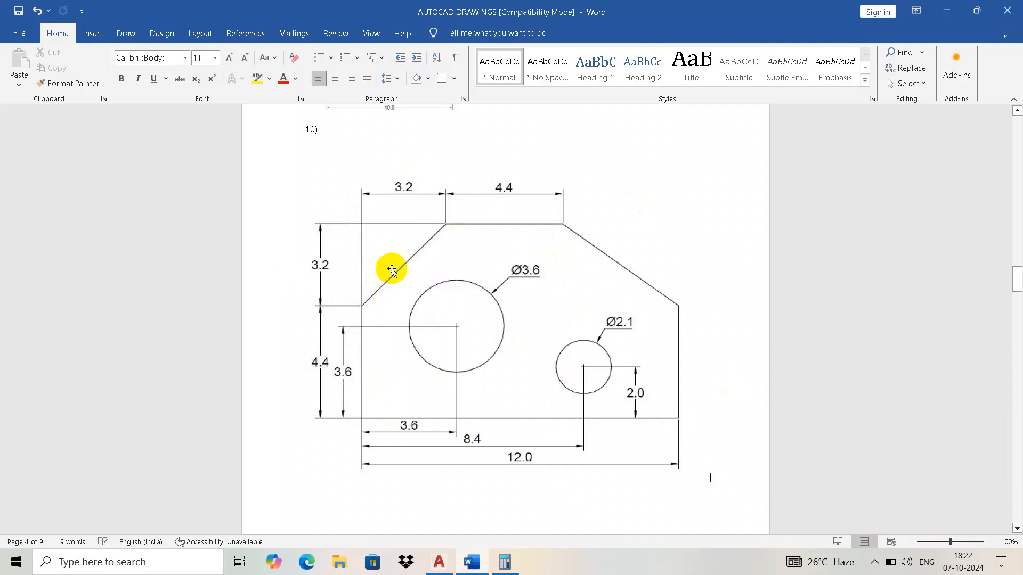
pyautogui.hotkey('alt', 'Tab')
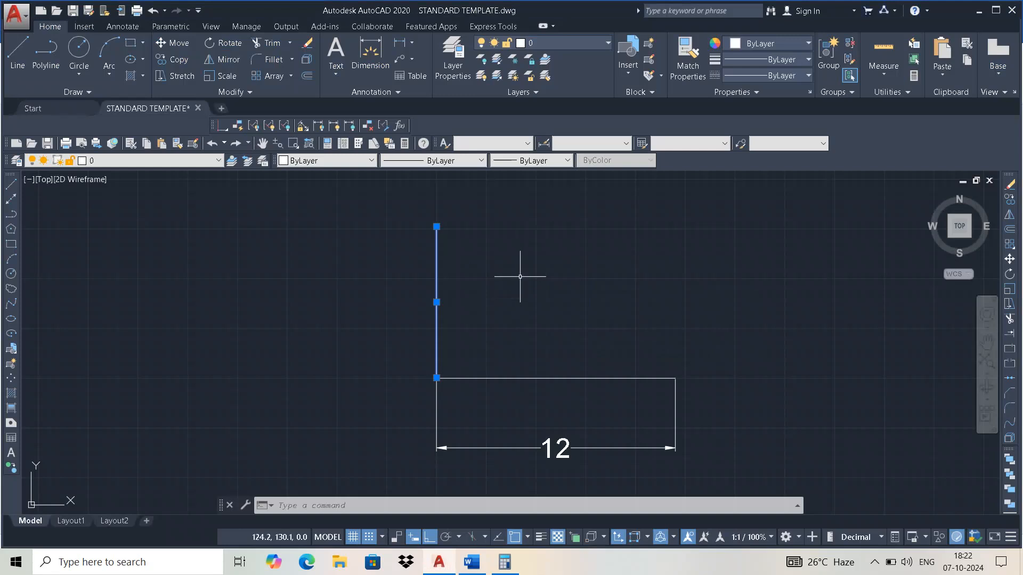
pyautogui.press('Delete')
# Consult the Word reference and draw a 4.4 vertical line upward from the base edge's left endpoint in AutoCAD.
pyautogui.hotkey('alt', 'Tab')
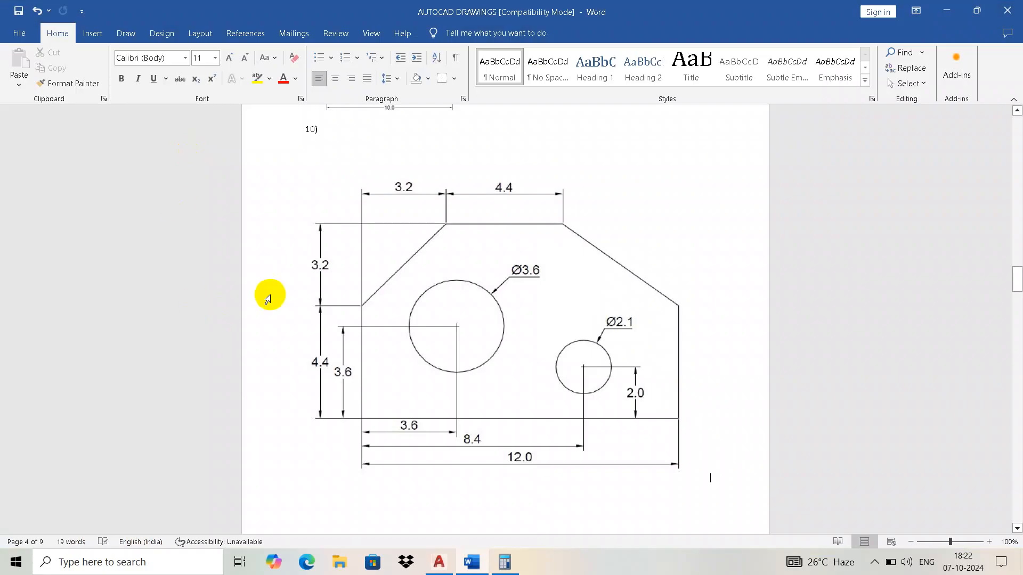
pyautogui.hotkey('alt', 'Tab')
pyautogui.click(18, 49)
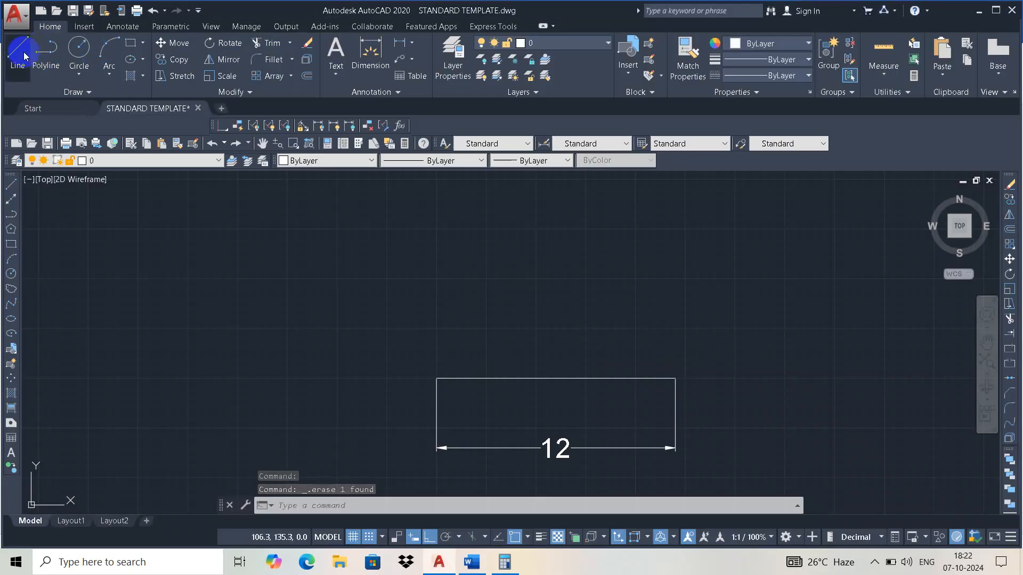
pyautogui.click(437, 378)
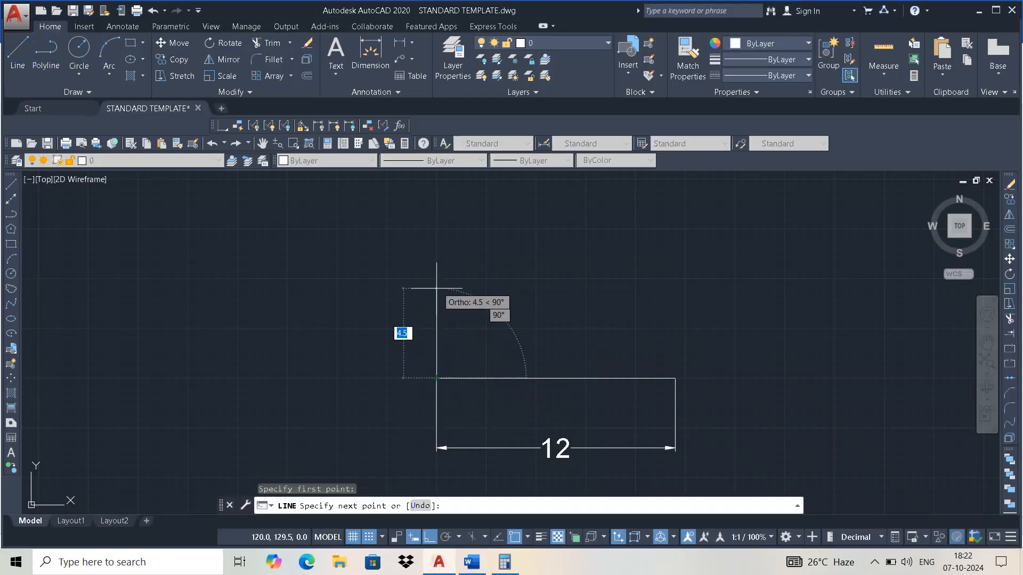
pyautogui.write('4.4')
pyautogui.press('Return')
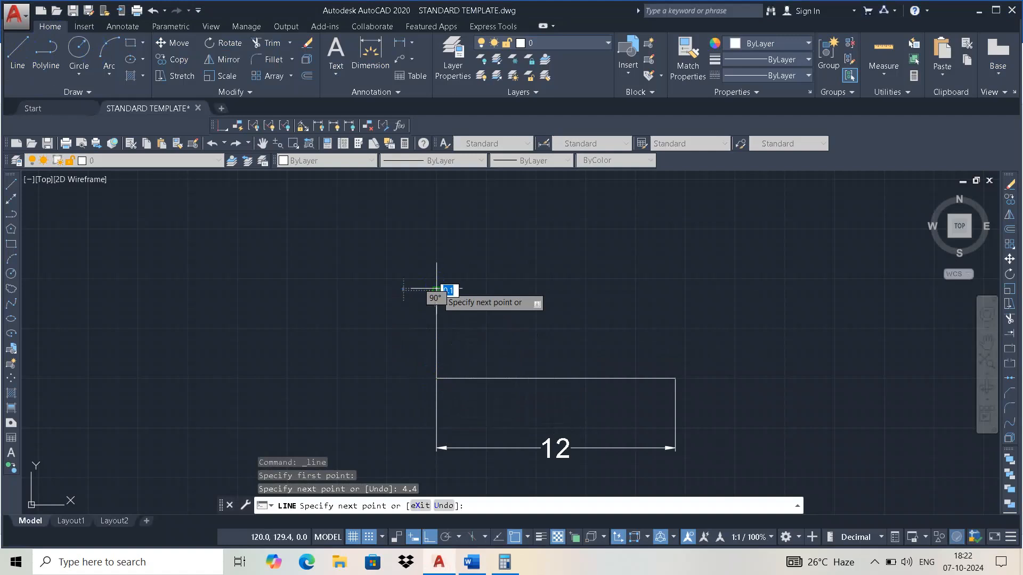
pyautogui.press('Escape')
# Load the ACAD_ISO02W100 (ISO dash) linetype in AutoCAD and make it the current linetype.
pyautogui.hotkey('alt', 'Tab')
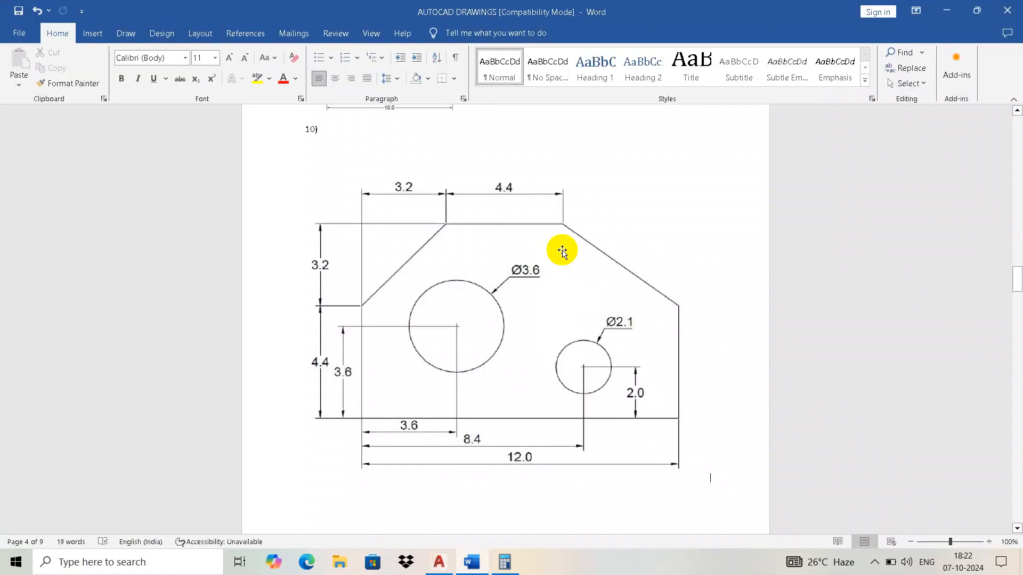
pyautogui.hotkey('alt', 'Tab')
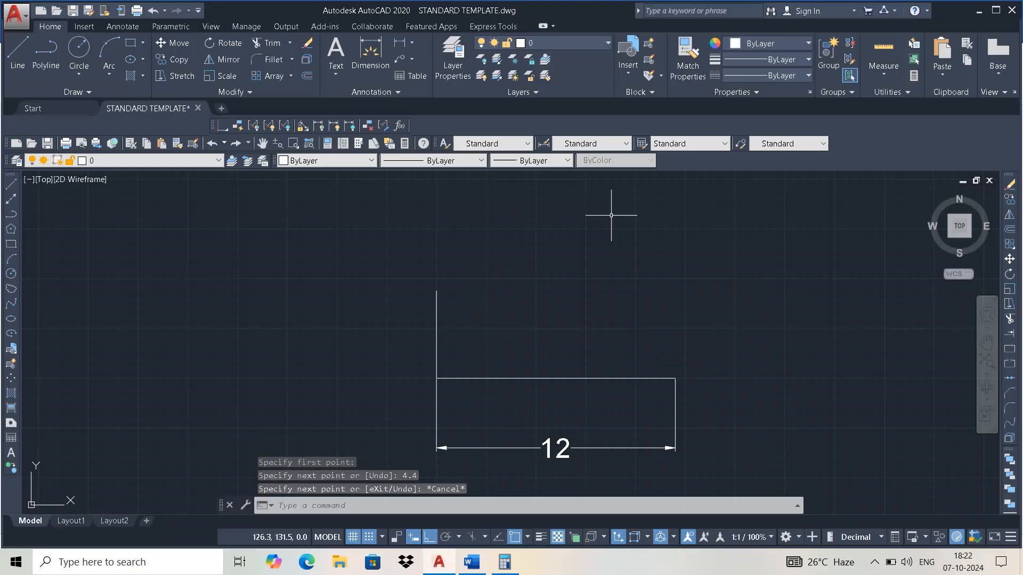
pyautogui.click(807, 75)
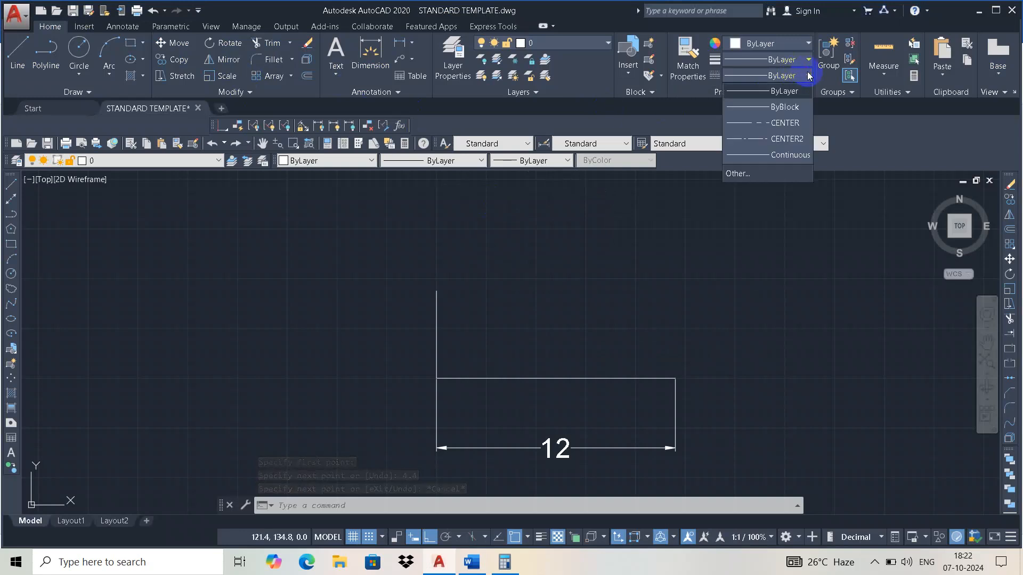
pyautogui.click(771, 180)
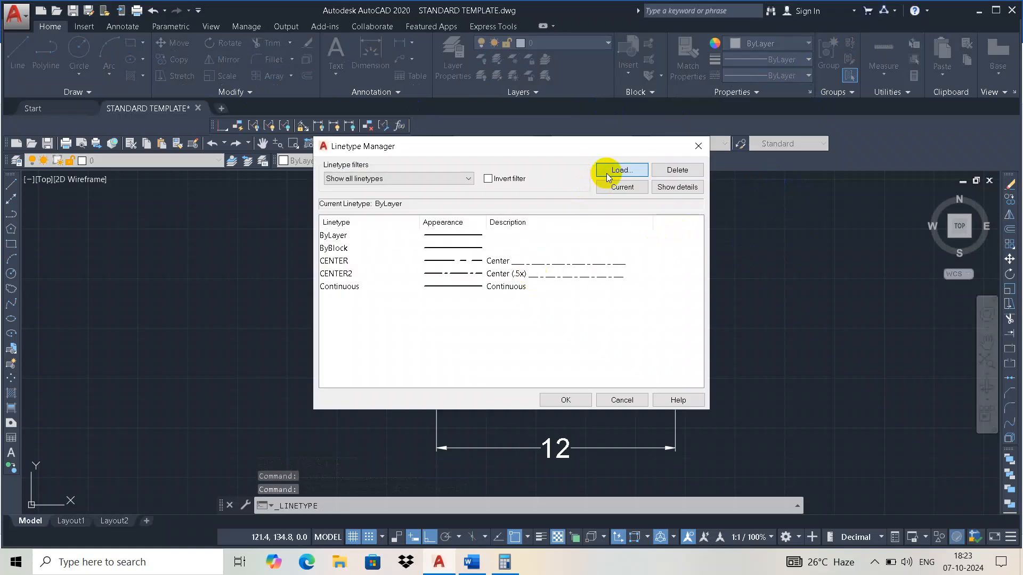
pyautogui.click(608, 170)
pyautogui.scroll(-1, 495, 309)
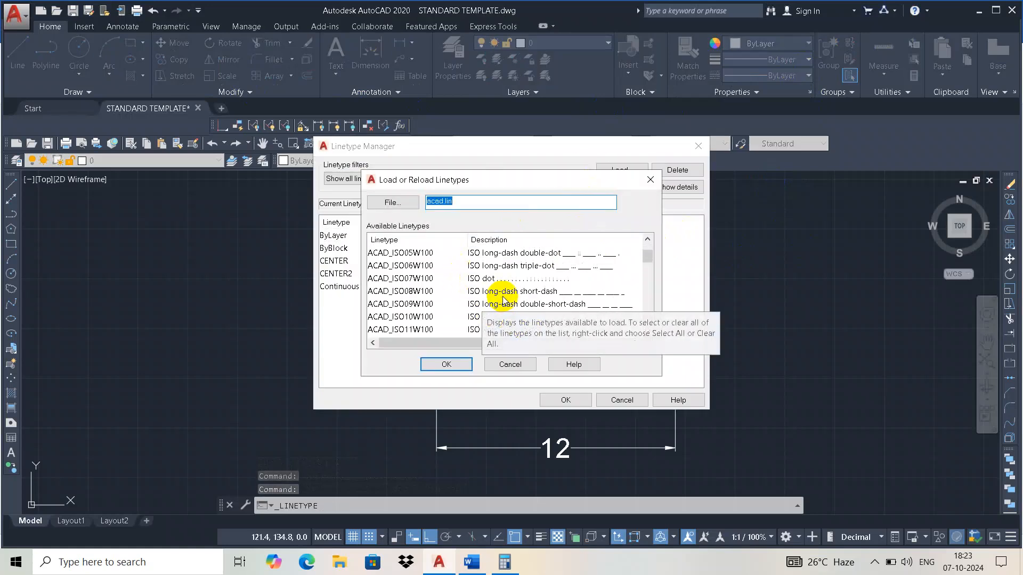
pyautogui.scroll(-1, 507, 302)
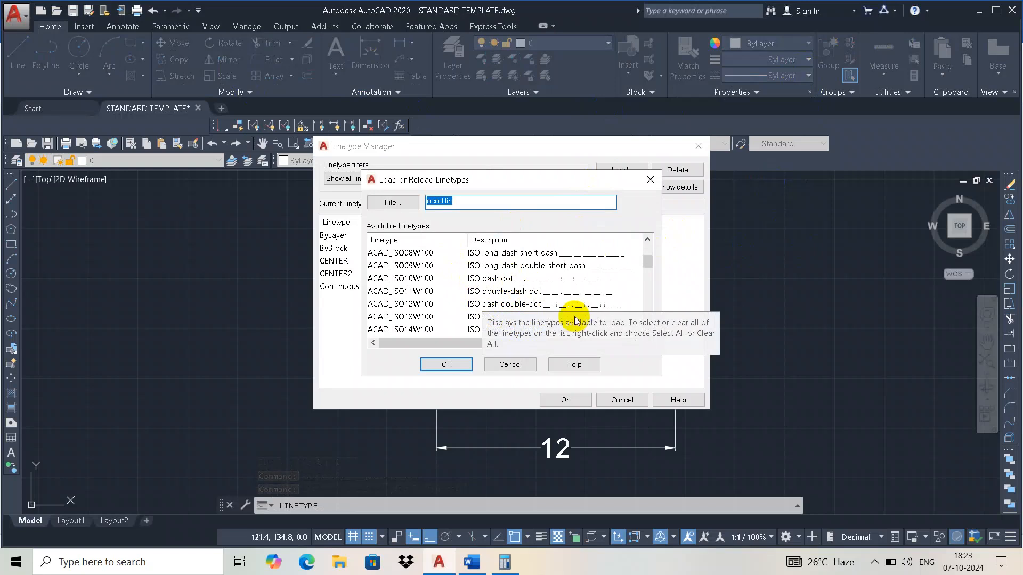
pyautogui.scroll(2, 535, 291)
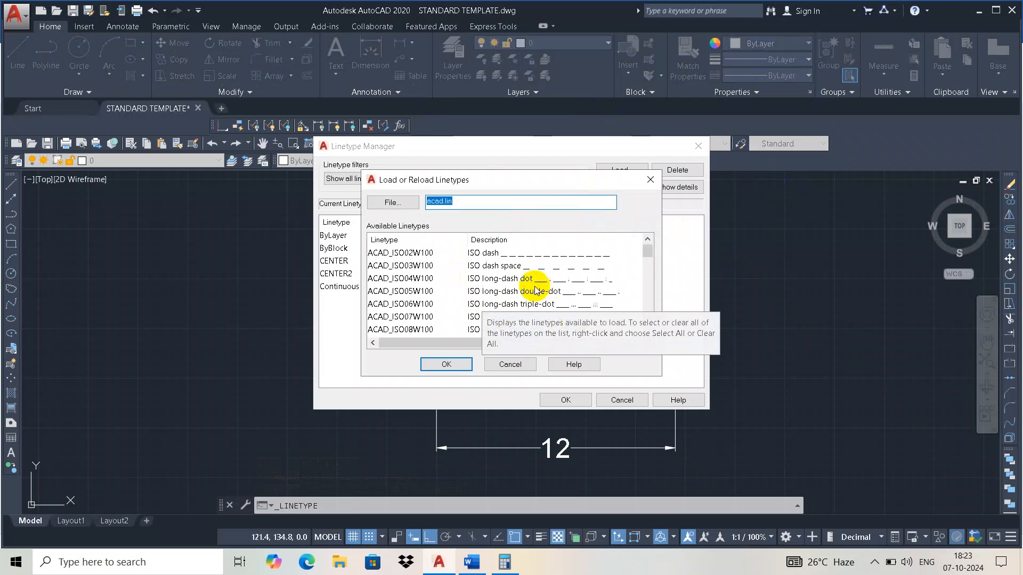
pyautogui.click(509, 256)
pyautogui.click(442, 366)
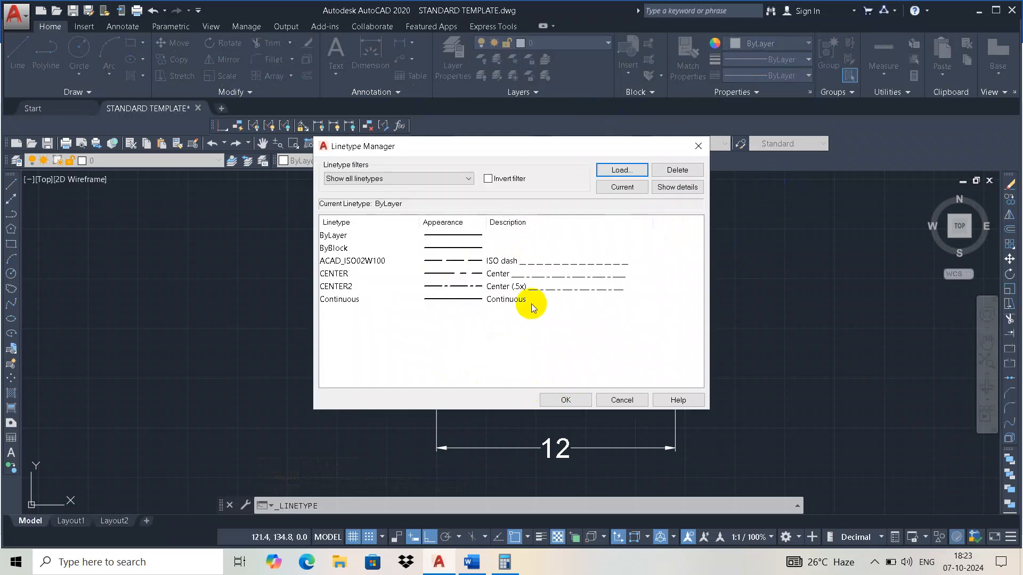
pyautogui.click(559, 396)
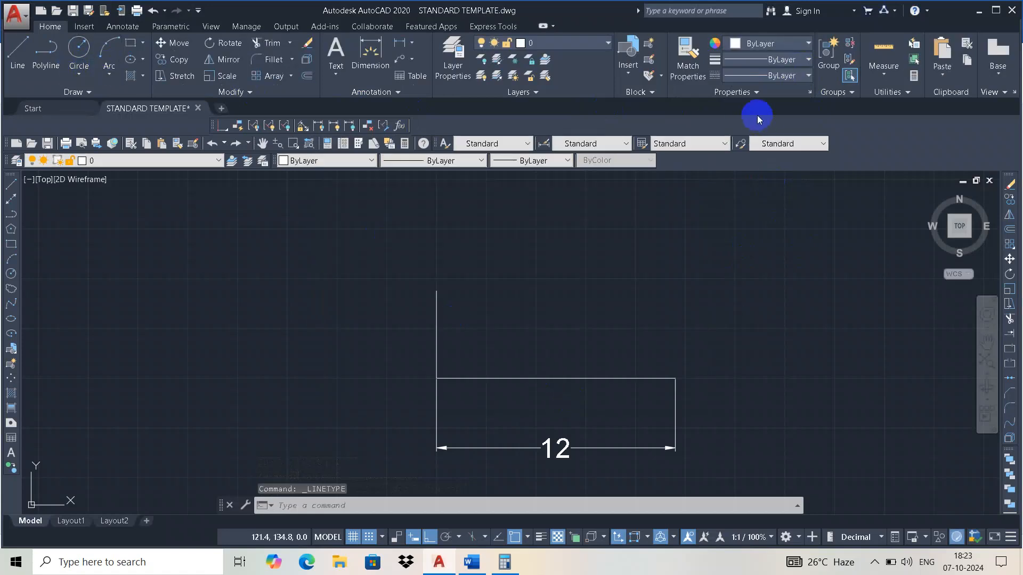
pyautogui.click(770, 76)
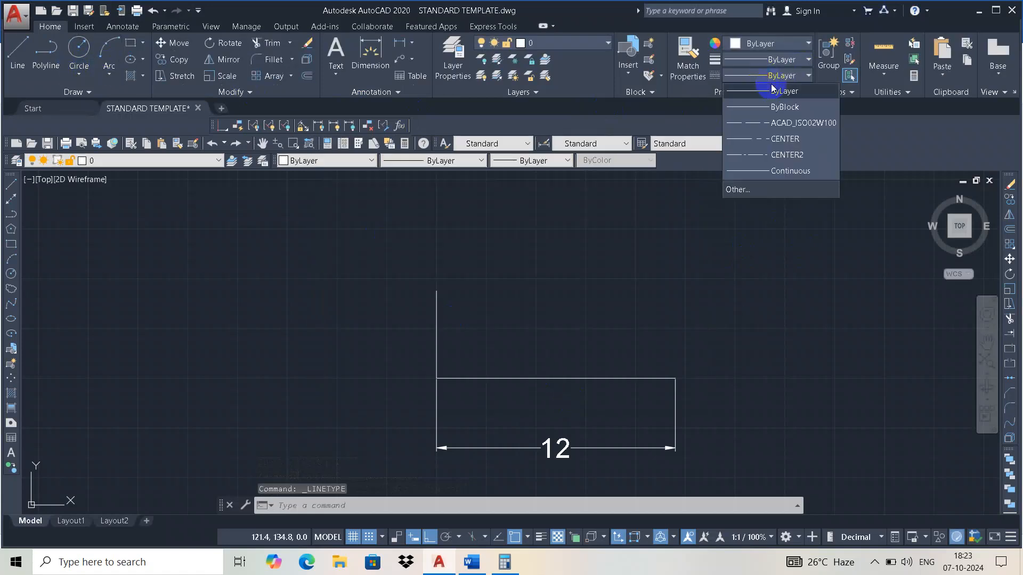
pyautogui.click(787, 124)
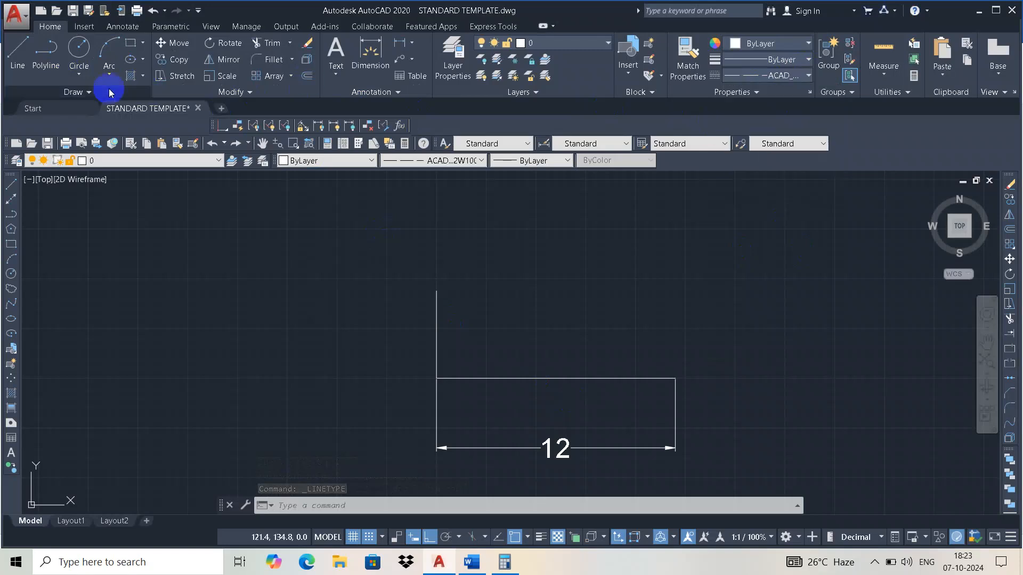
# Draw a 3.2 vertical line upward from the top of the 4.4 left edge, consulting the Word reference drawing.
pyautogui.click(13, 49)
pyautogui.hotkey('alt', 'Tab')
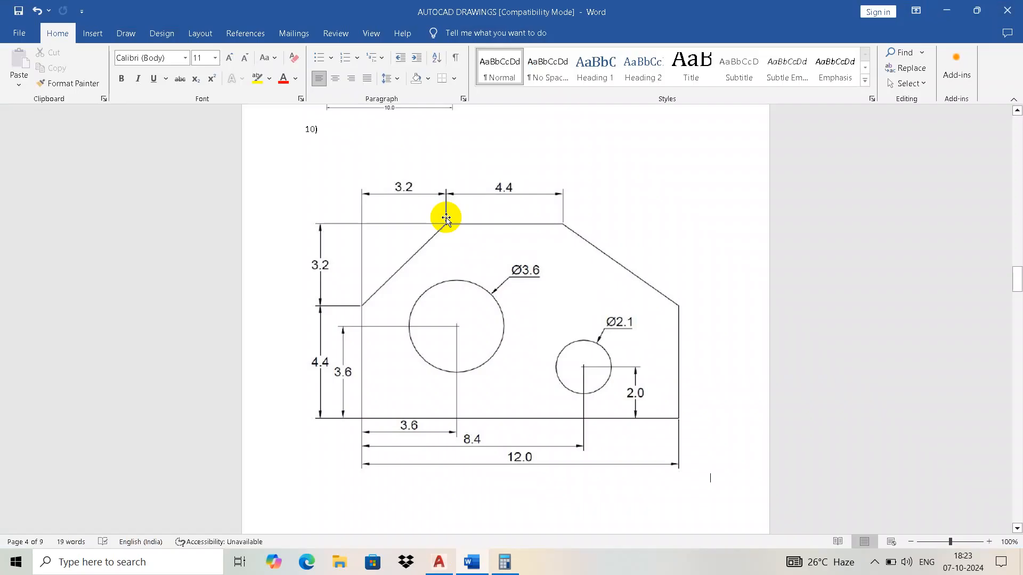
pyautogui.hotkey('alt', 'Tab')
pyautogui.write('3.2')
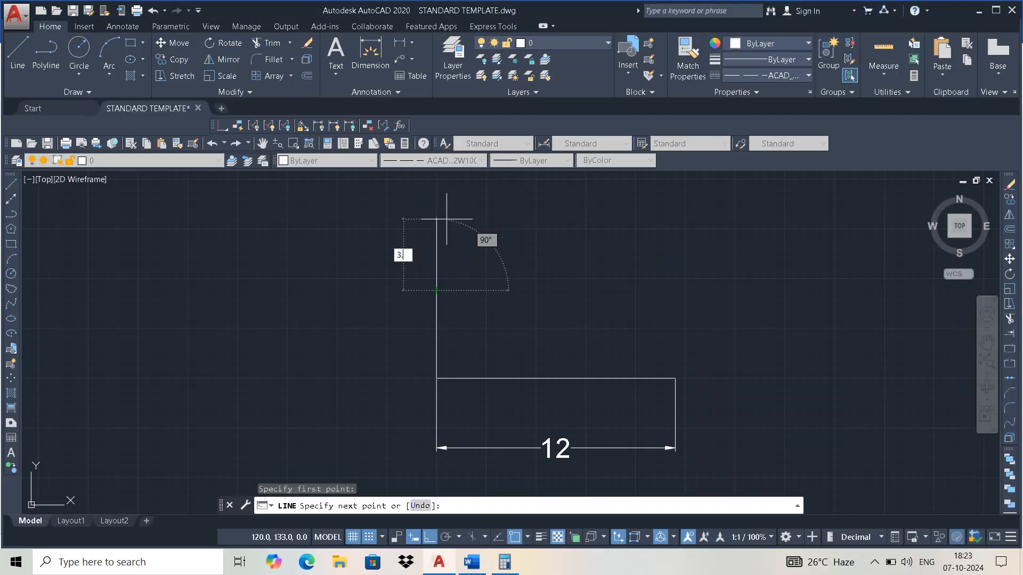
pyautogui.press('Return')
pyautogui.press('Escape')
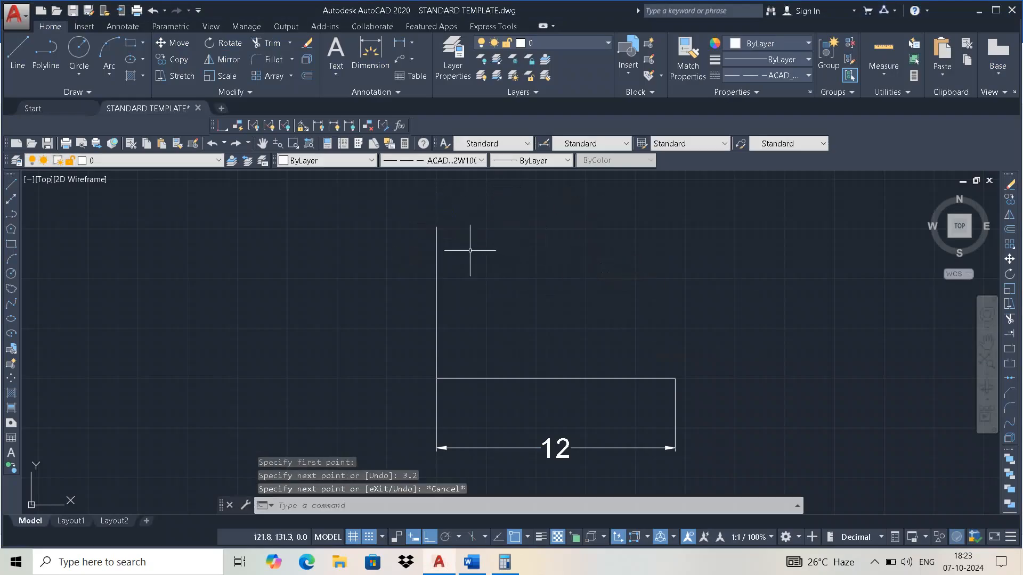
# Load the ACAD_ISO07W100 (ISO dot) linetype into the drawing.
pyautogui.click(435, 242)
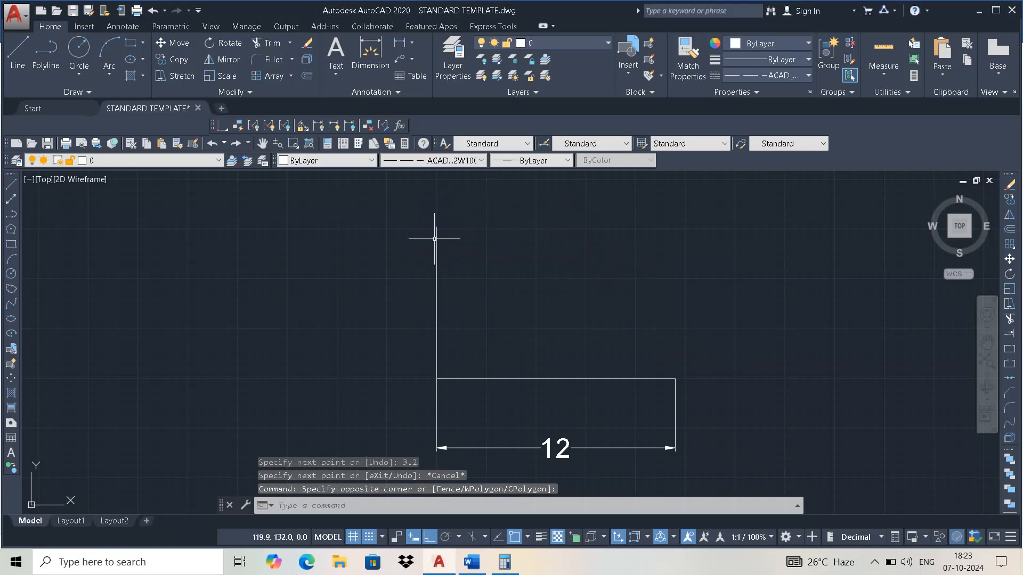
pyautogui.click(501, 218)
pyautogui.click(762, 75)
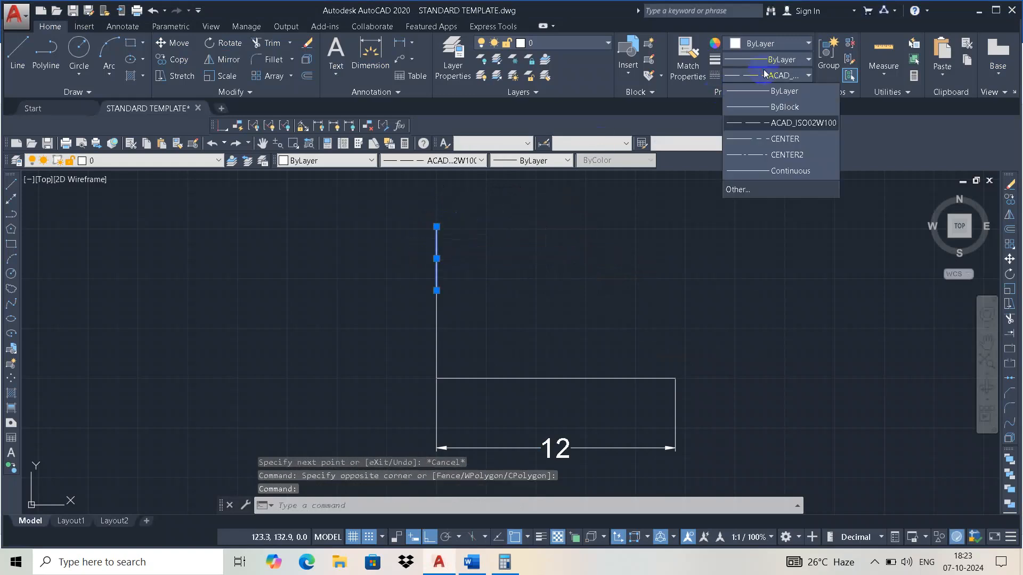
pyautogui.click(783, 140)
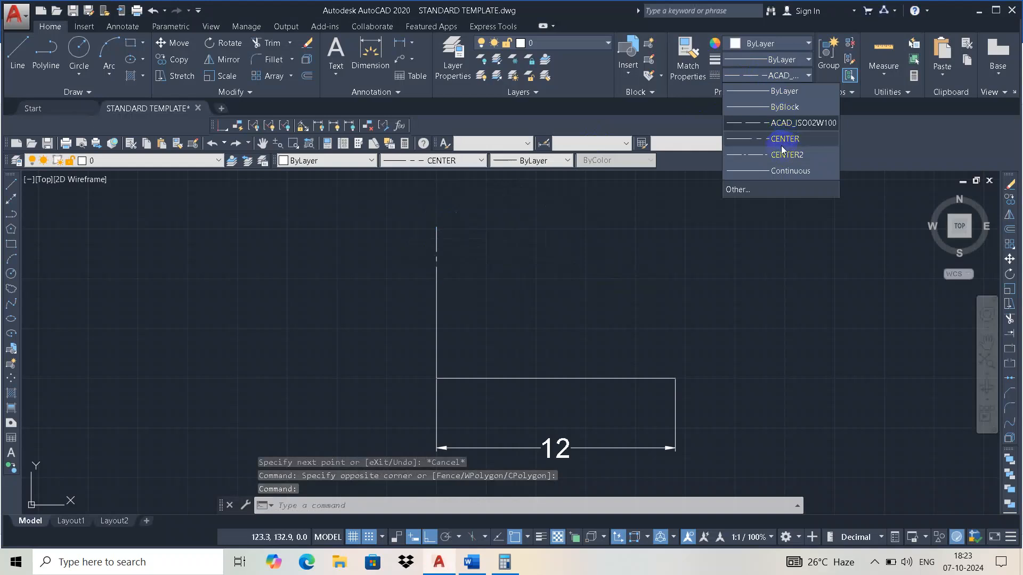
pyautogui.click(778, 190)
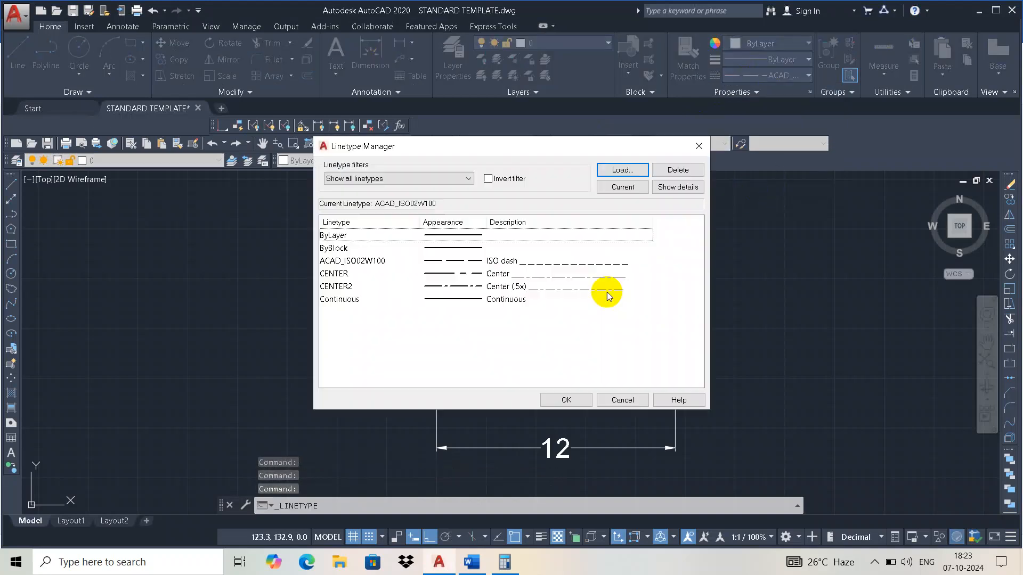
pyautogui.click(623, 169)
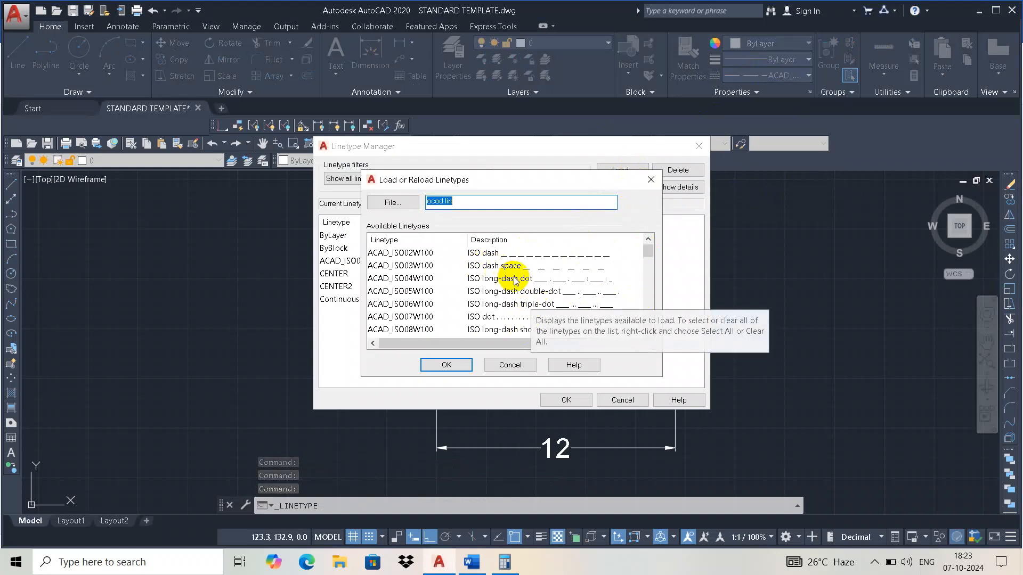
pyautogui.click(490, 317)
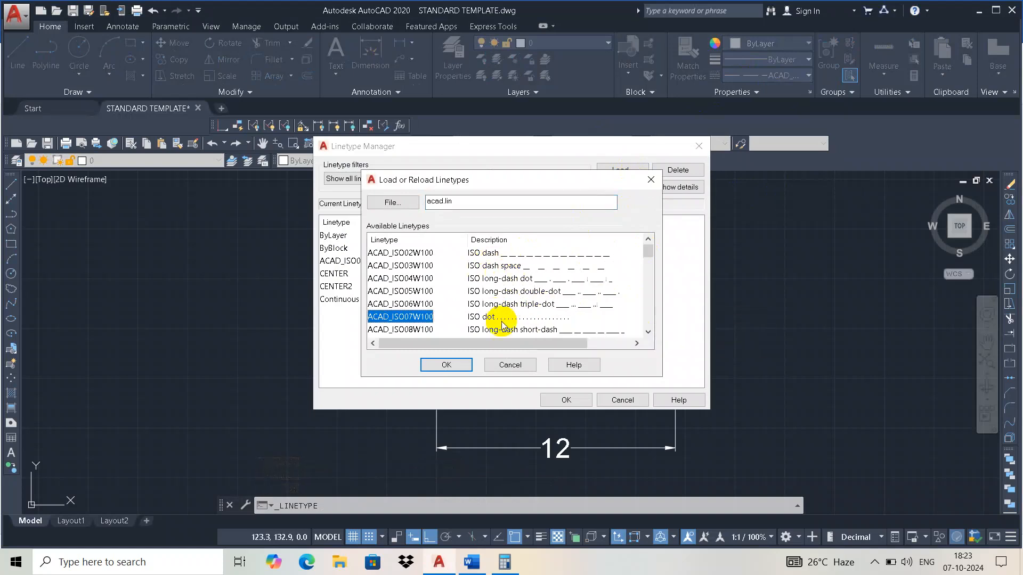
pyautogui.click(465, 362)
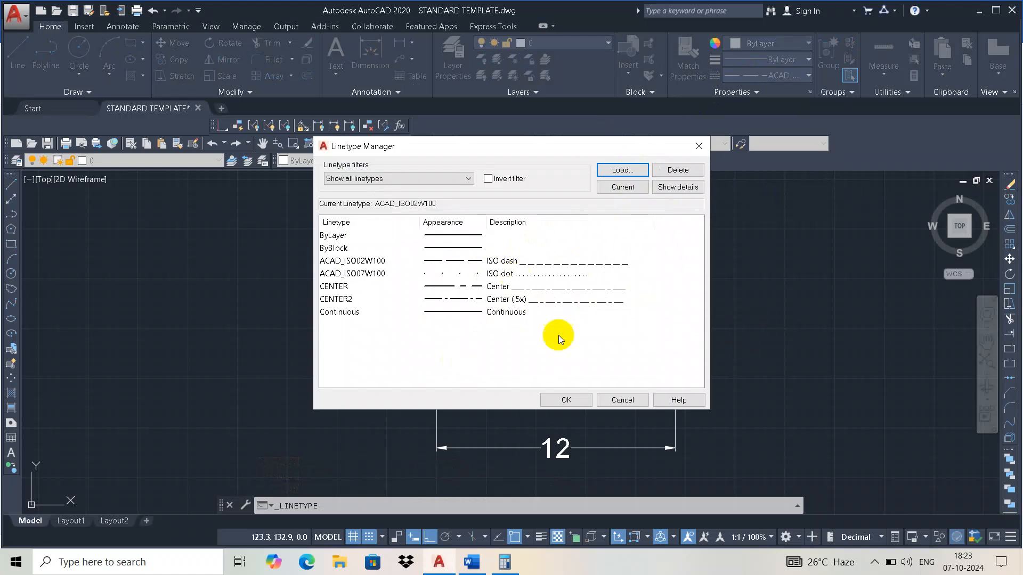
pyautogui.click(566, 400)
# Assign the CENTER2 linetype to the 3.2 vertical line above the left edge.
pyautogui.click(439, 246)
pyautogui.click(433, 241)
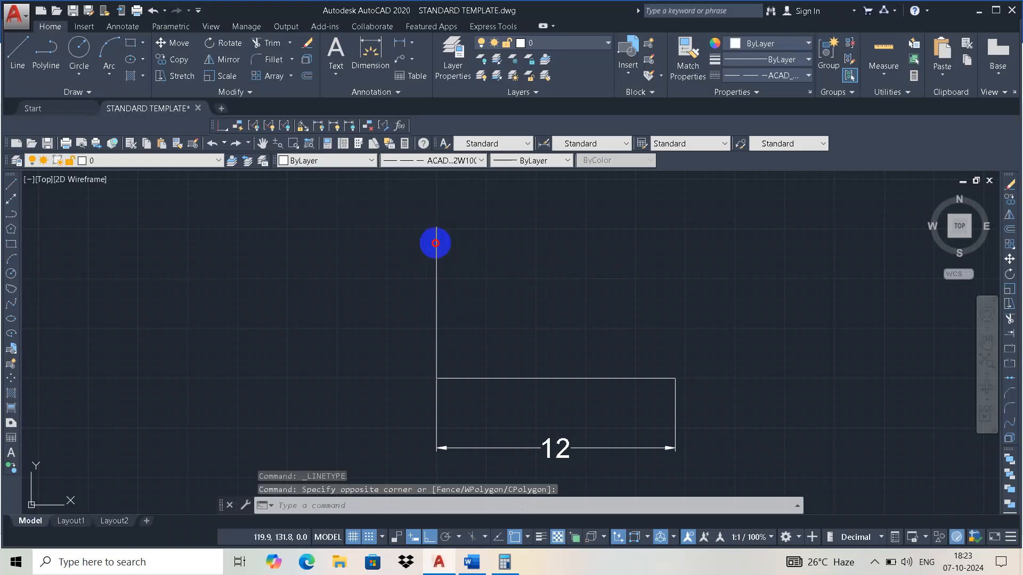
pyautogui.click(782, 74)
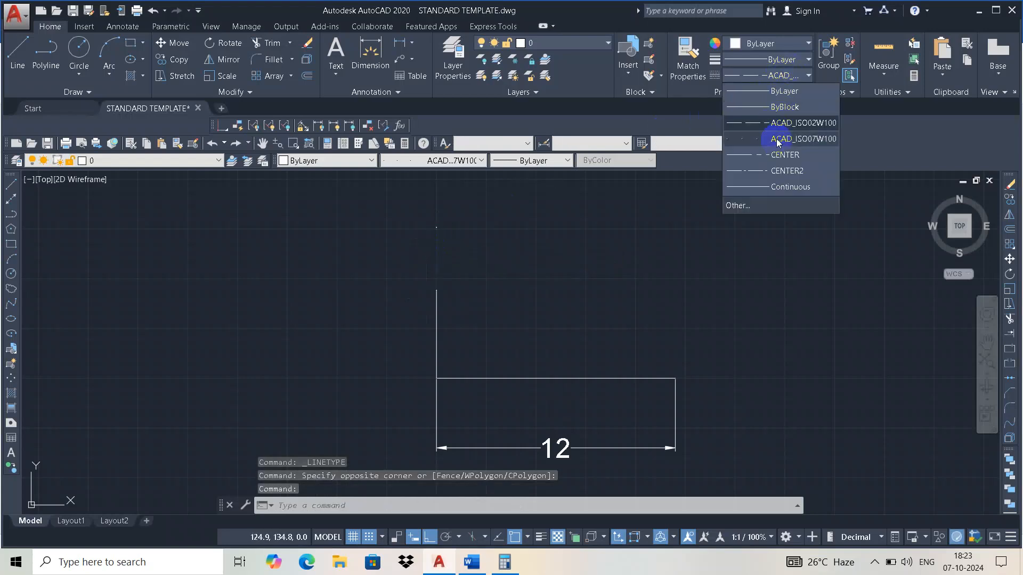
pyautogui.click(774, 171)
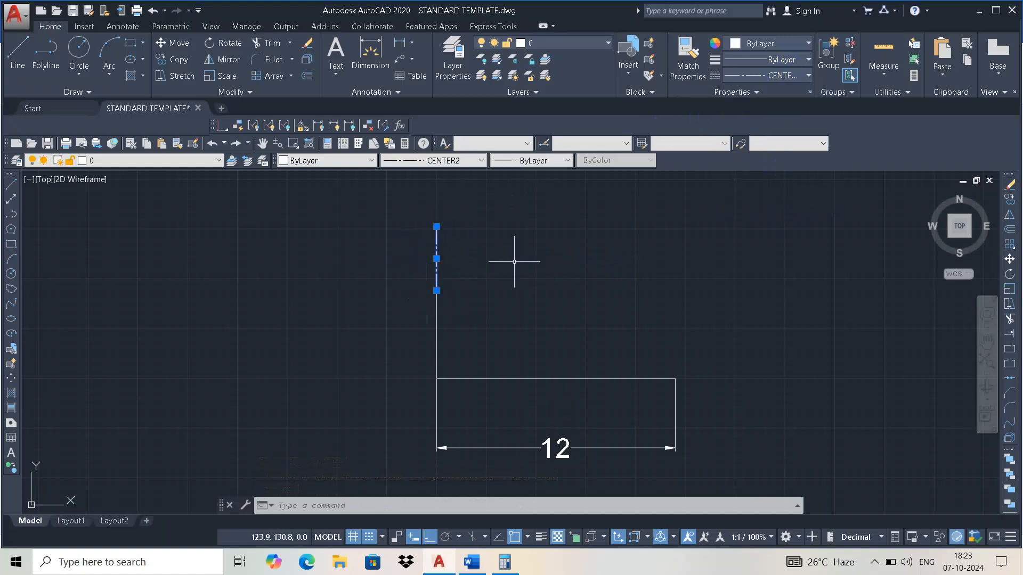
pyautogui.press('Escape')
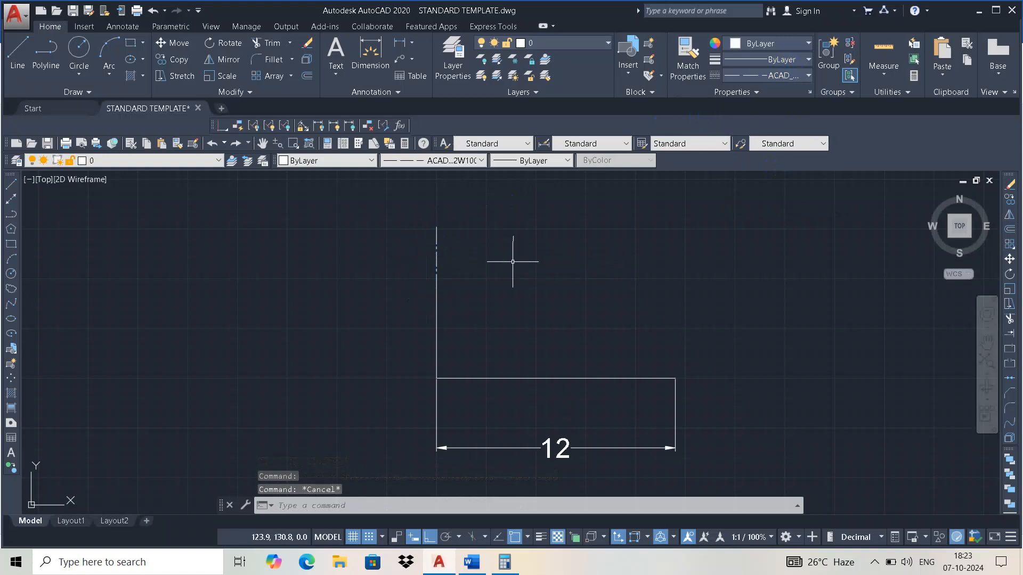
# Load the DASHED2 (Dashed .5x) linetype from acad.lin into the drawing.
pyautogui.click(439, 238)
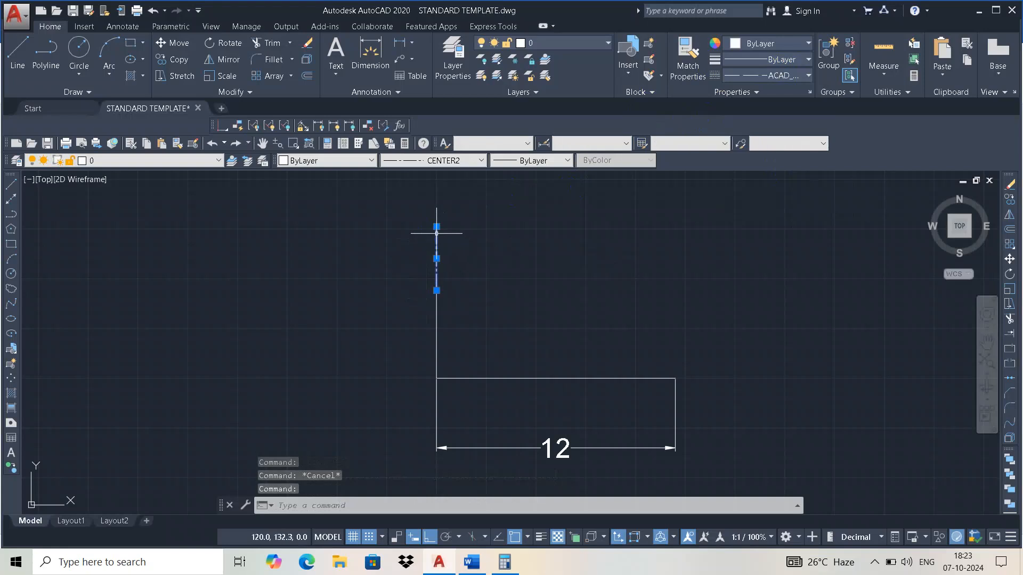
pyautogui.click(769, 80)
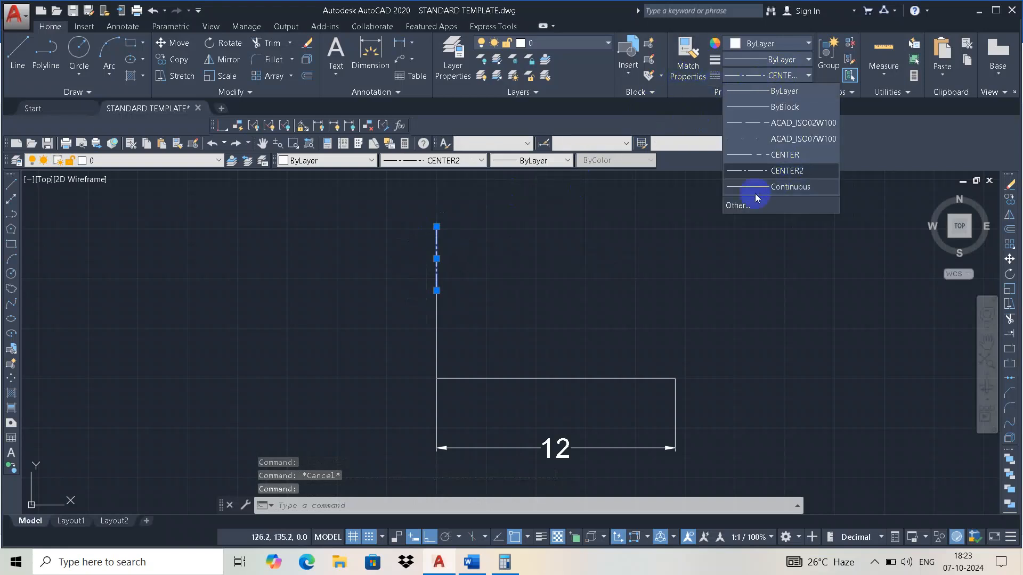
pyautogui.click(736, 207)
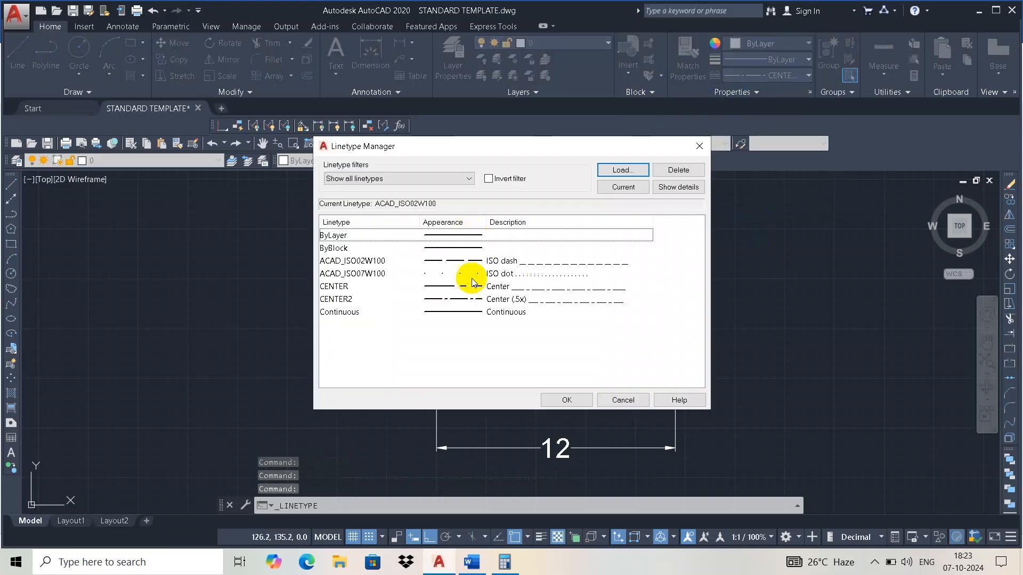
pyautogui.click(622, 170)
pyautogui.scroll(-1, 484, 309)
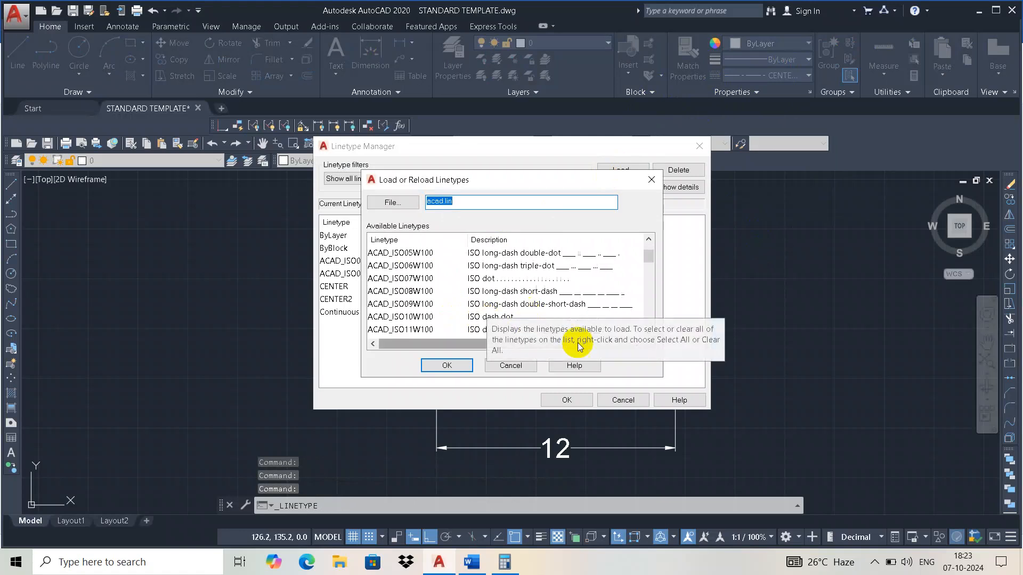
pyautogui.scroll(-1, 565, 293)
pyautogui.scroll(-1, 548, 280)
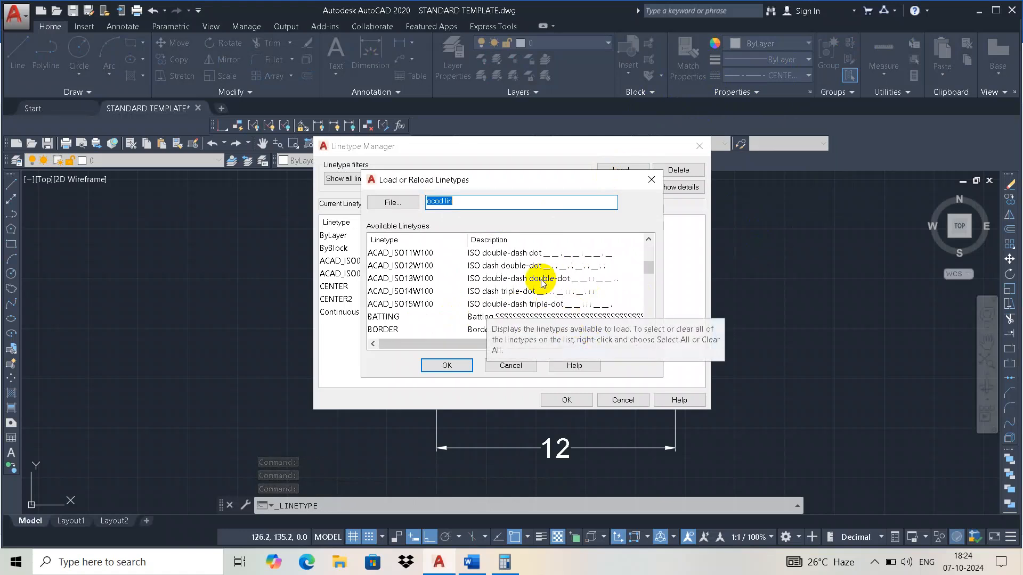
pyautogui.scroll(-2, 543, 282)
pyautogui.scroll(-2, 554, 302)
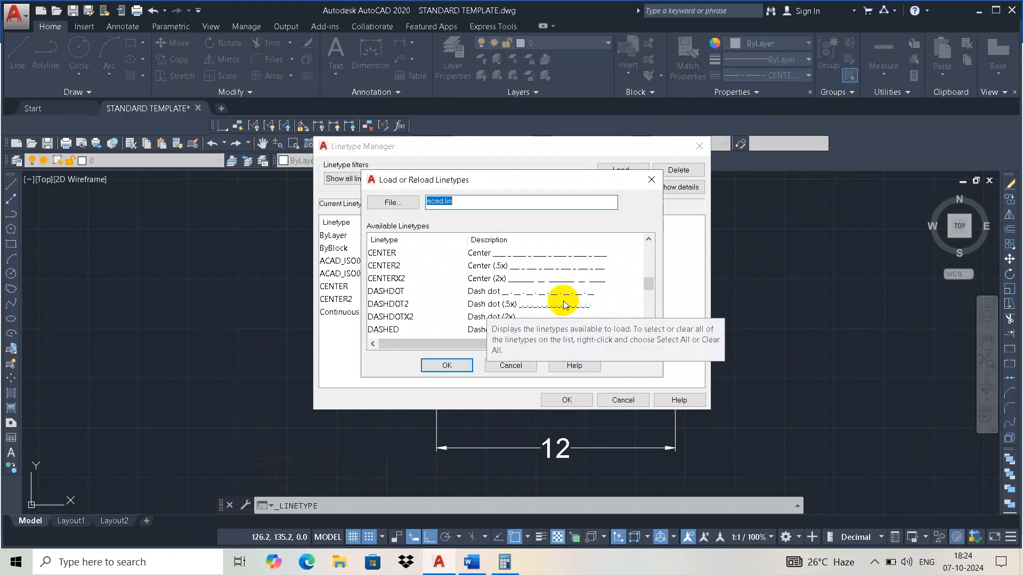
pyautogui.click(505, 304)
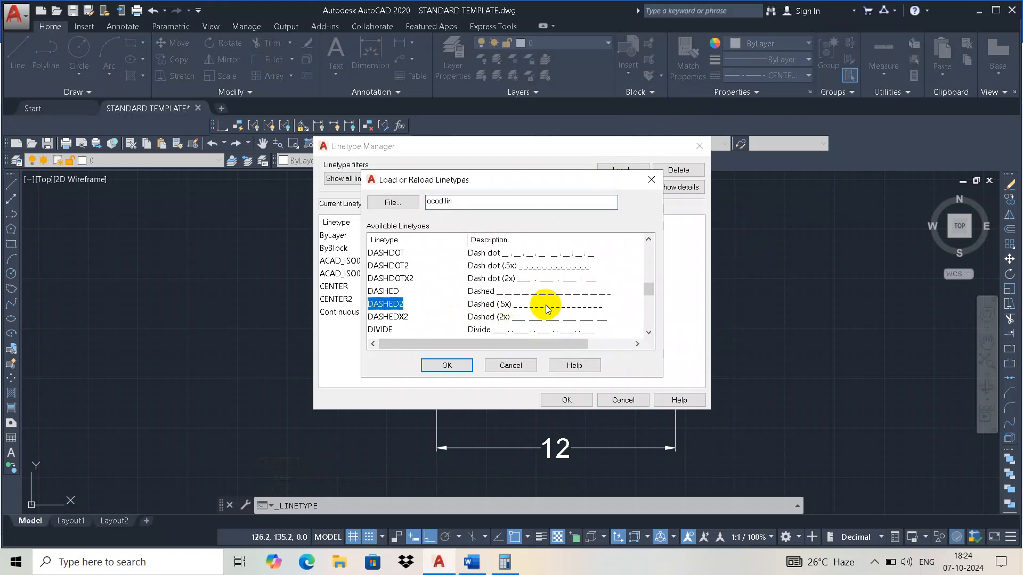
pyautogui.click(436, 365)
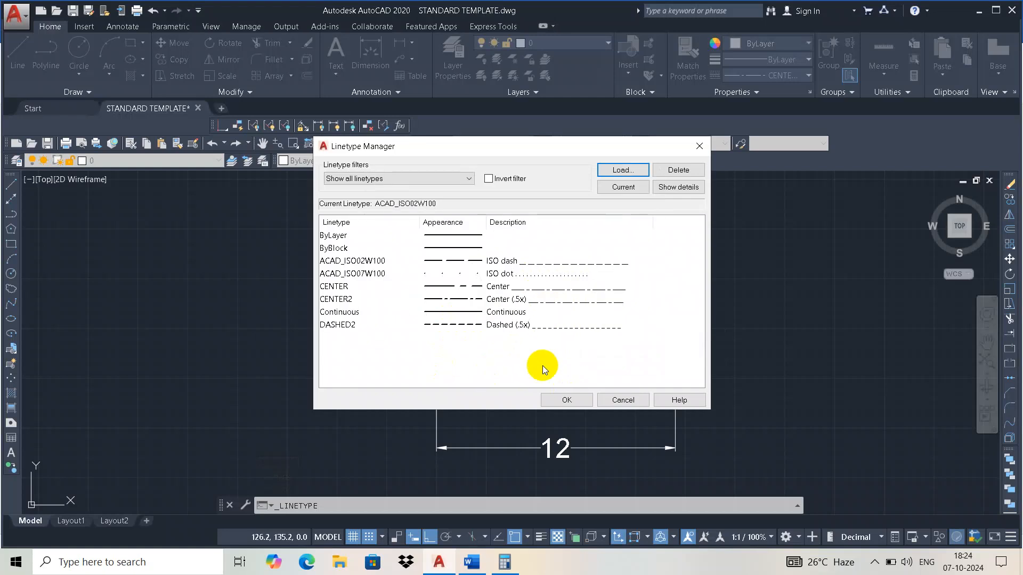
pyautogui.click(494, 326)
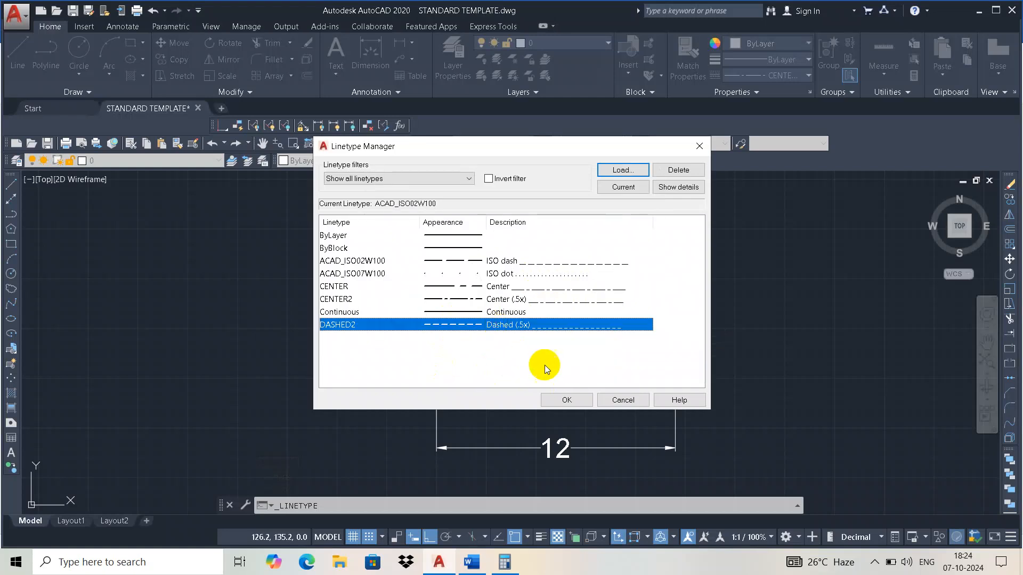
pyautogui.click(563, 399)
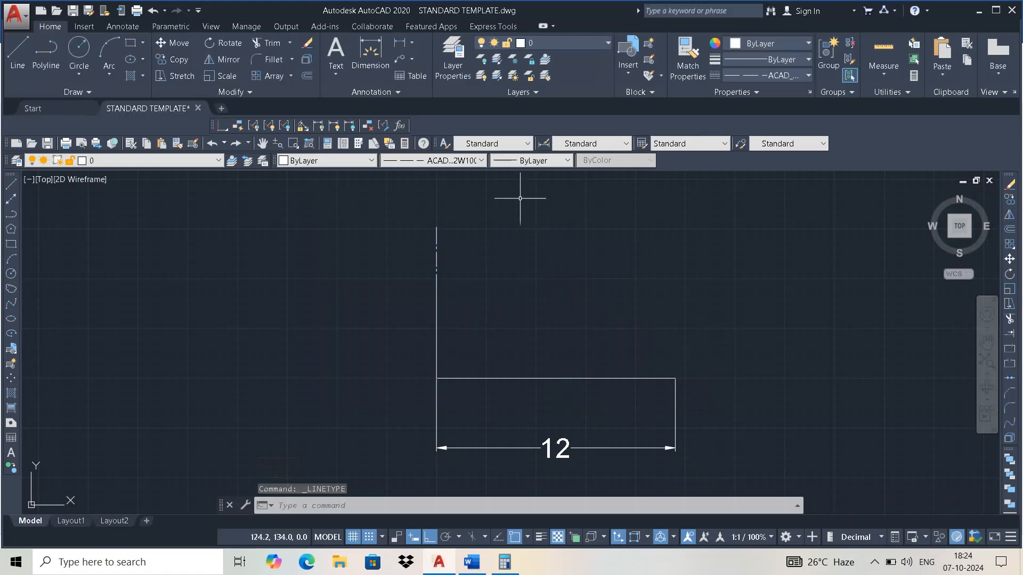
# Change the linetype of the upper 3.2 vertical line to DASHED2.
pyautogui.press('Escape')
pyautogui.click(437, 243)
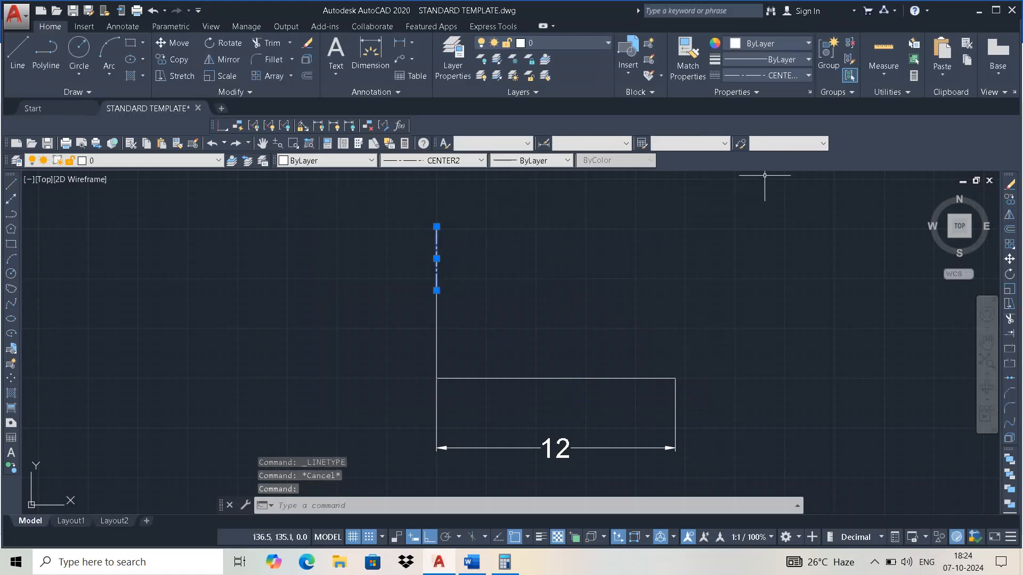
pyautogui.click(749, 73)
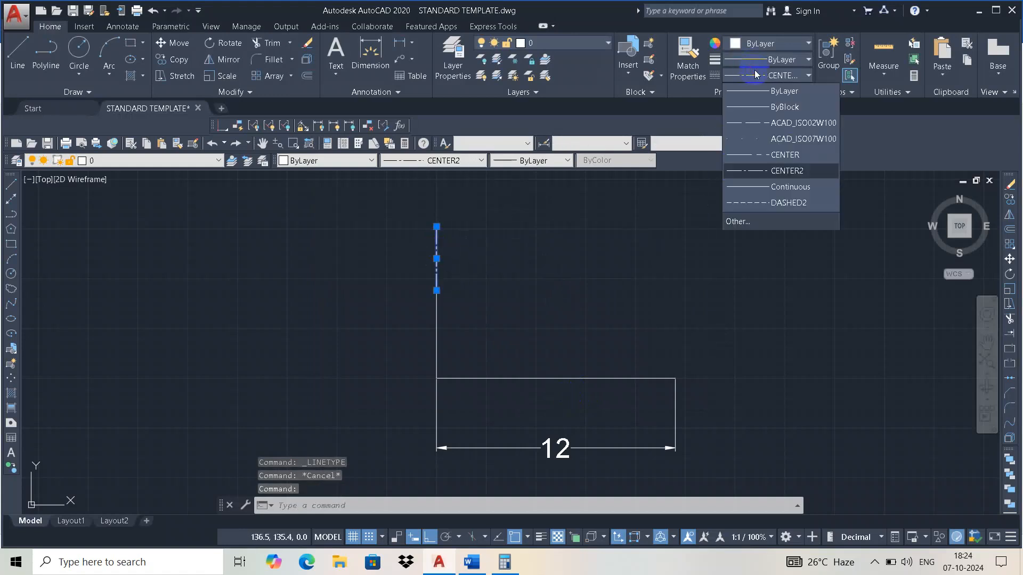
pyautogui.click(781, 194)
pyautogui.press('Escape')
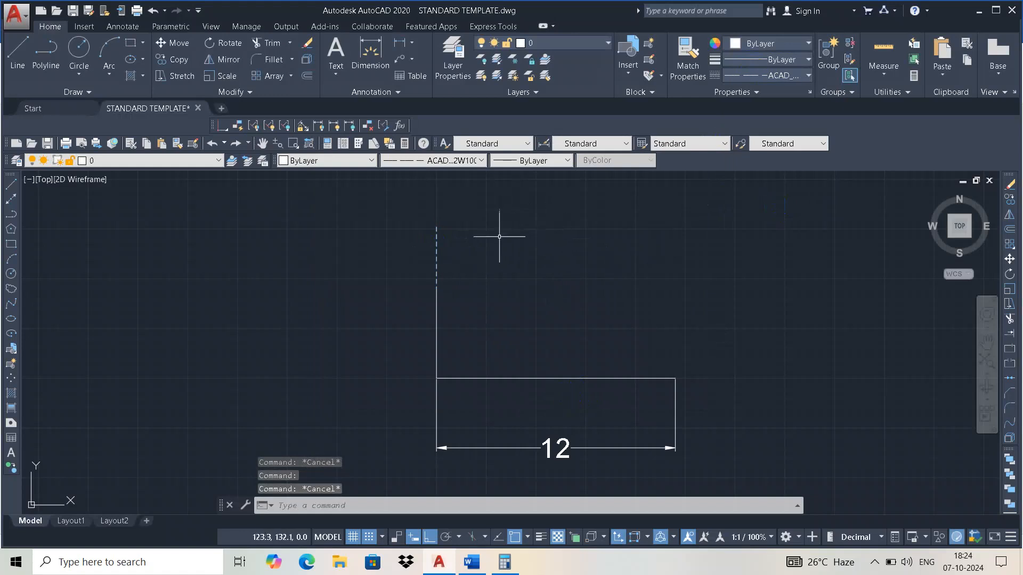
# Check the Word reference drawing and draw a 3.2 horizontal line rightward from the top of the dashed vertical line in AutoCAD.
pyautogui.hotkey('alt', 'Tab')
pyautogui.hotkey('alt', 'Tab')
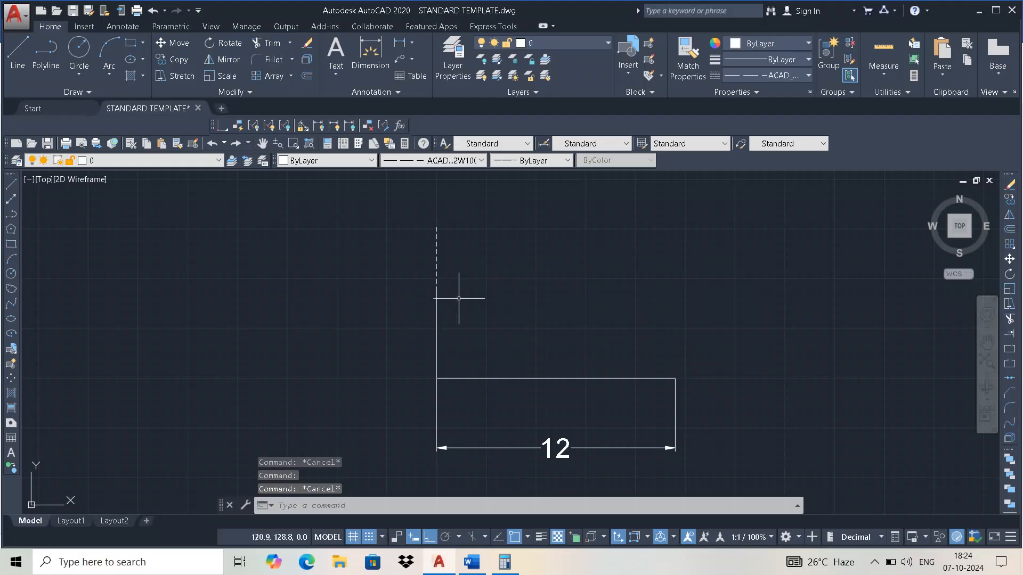
pyautogui.click(18, 51)
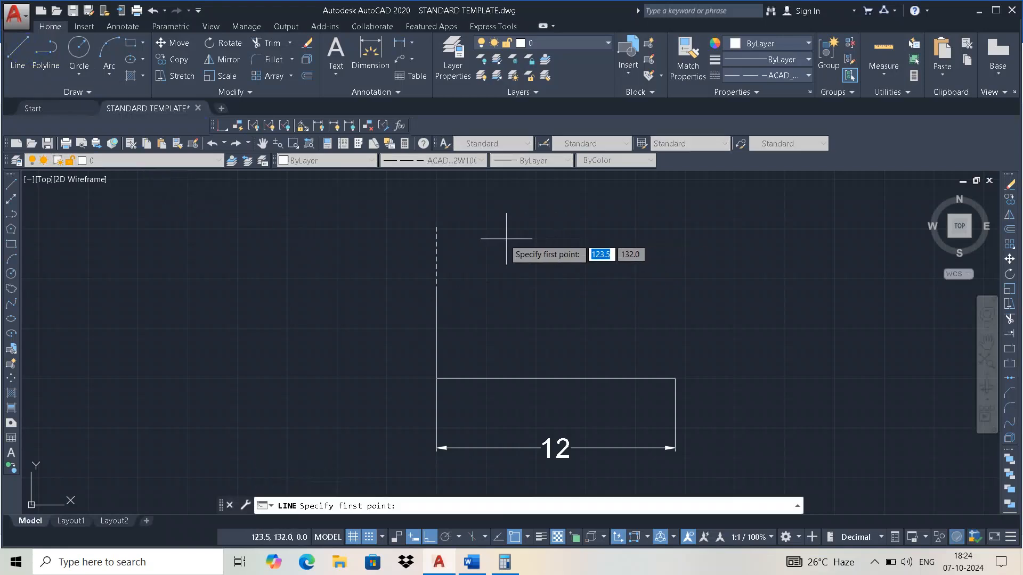
pyautogui.click(437, 227)
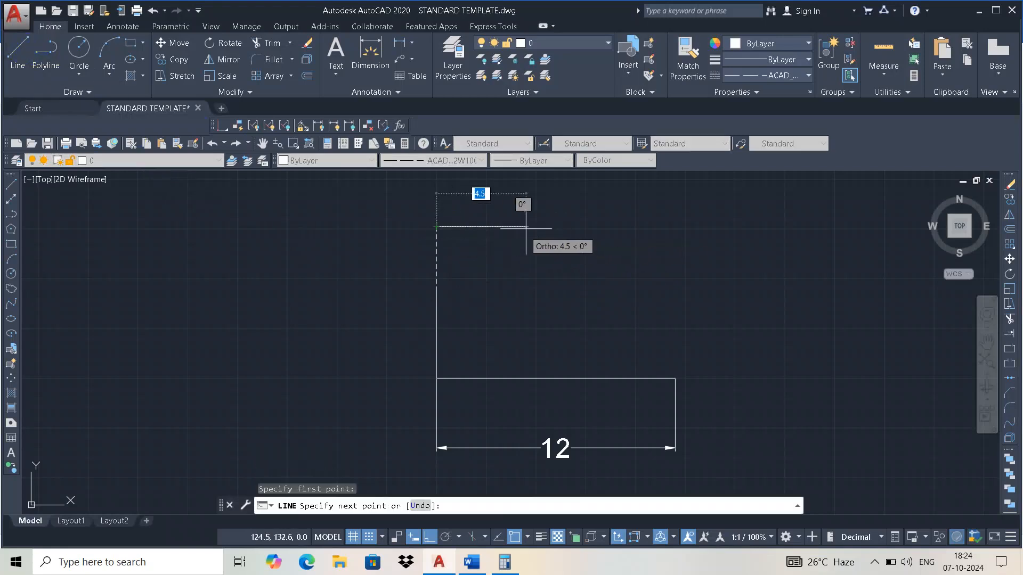
pyautogui.write('3.')
pyautogui.press('Return')
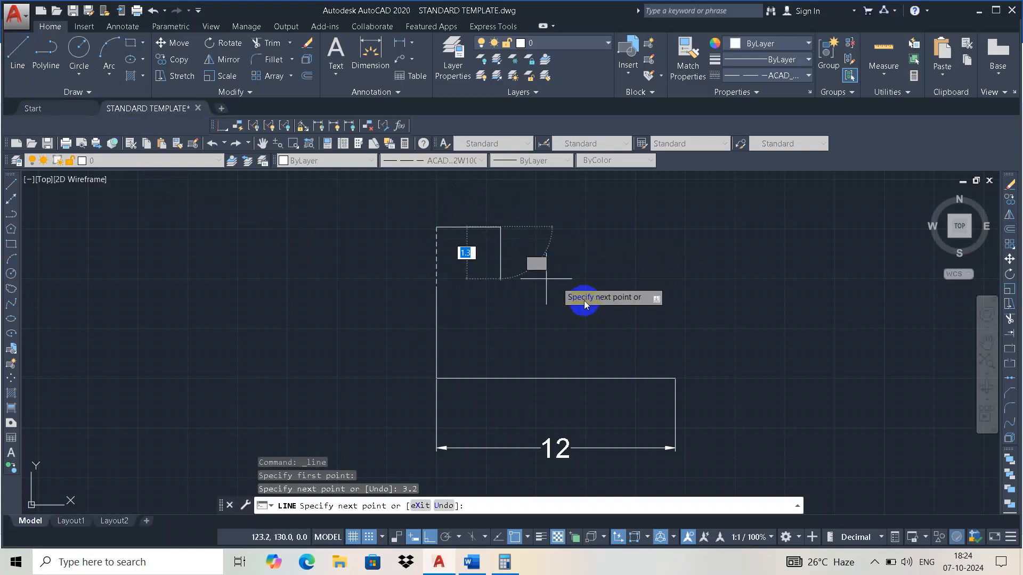
pyautogui.press('Escape')
# Change the linetype of the 3.2 horizontal line to DASHED2.
pyautogui.click(463, 227)
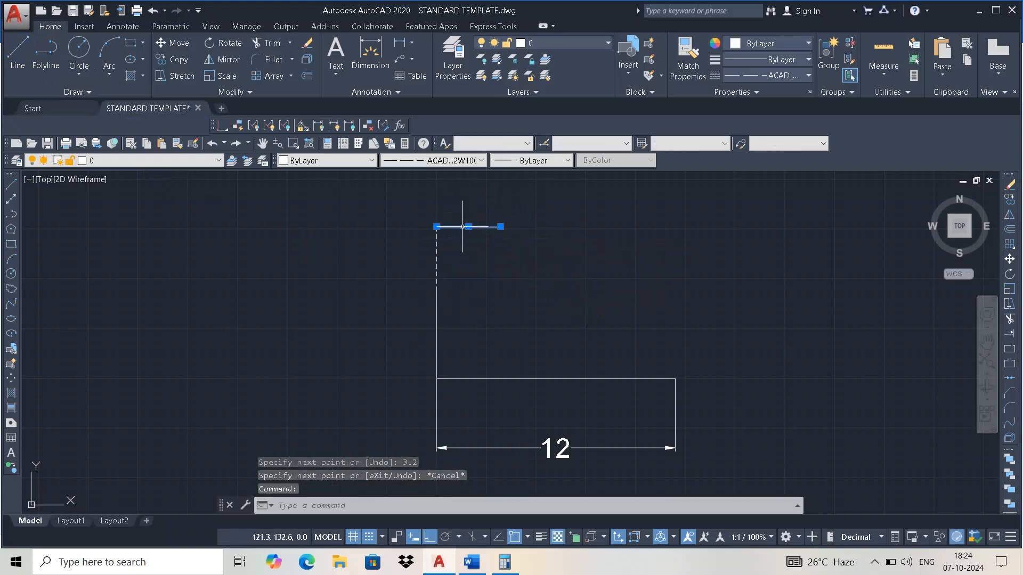
pyautogui.click(765, 78)
pyautogui.click(774, 206)
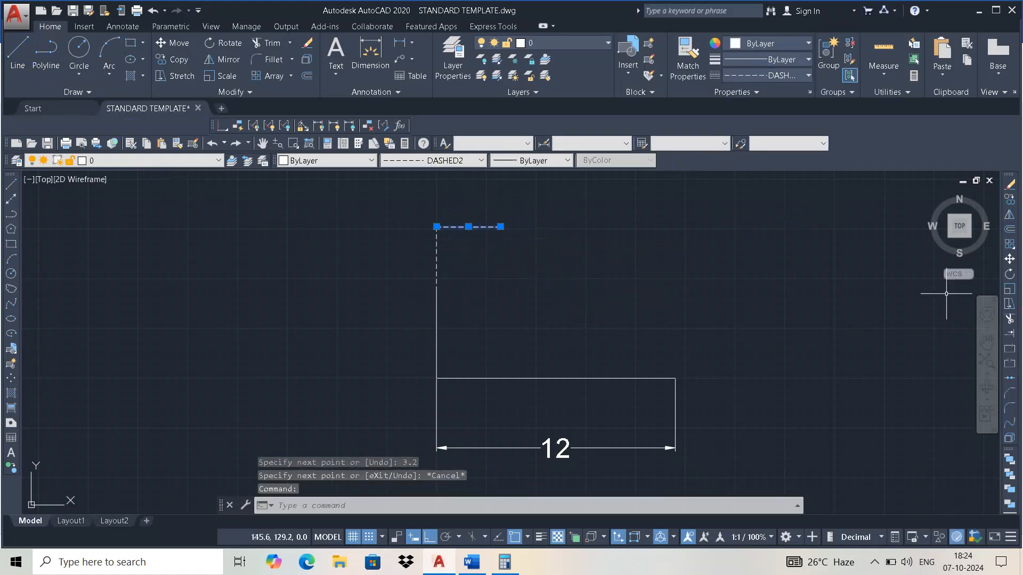
pyautogui.press('Escape')
# Check the Word reference, set AutoCAD's current linetype to ByLayer and draw the chamfer line from the left edge's upper end to the dashed horizontal line's right end.
pyautogui.hotkey('alt', 'Tab')
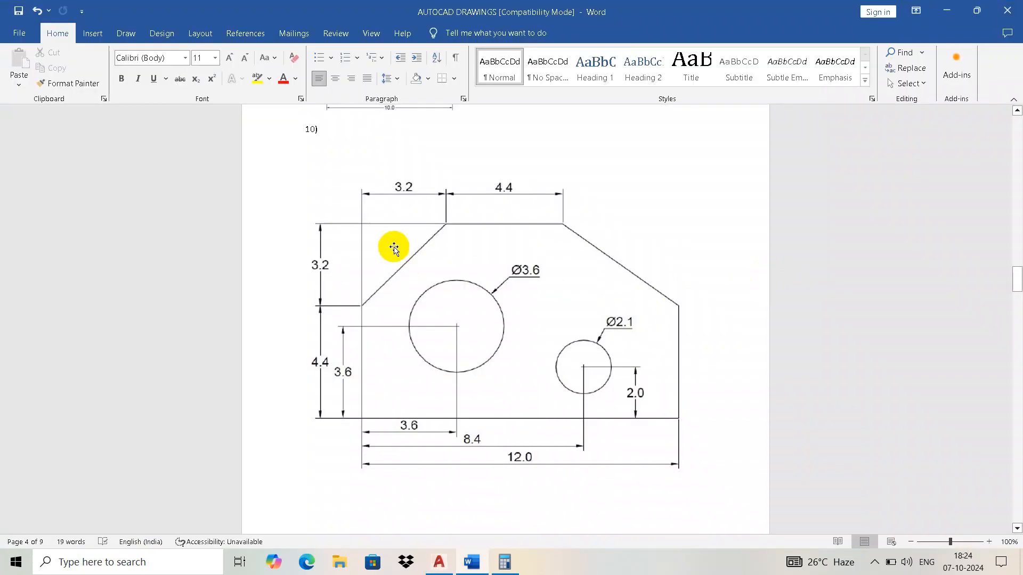
pyautogui.hotkey('alt', 'Tab')
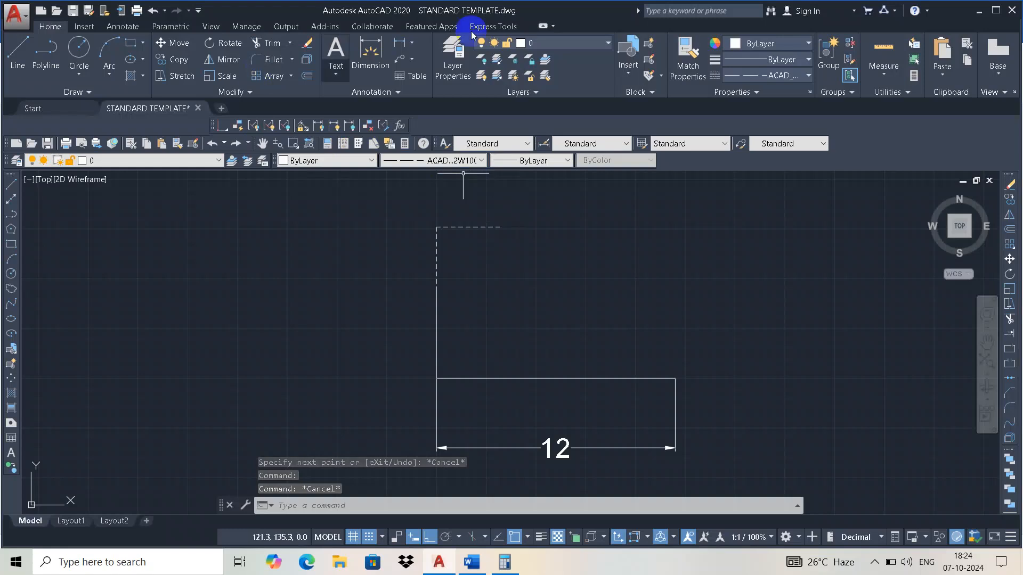
pyautogui.click(767, 75)
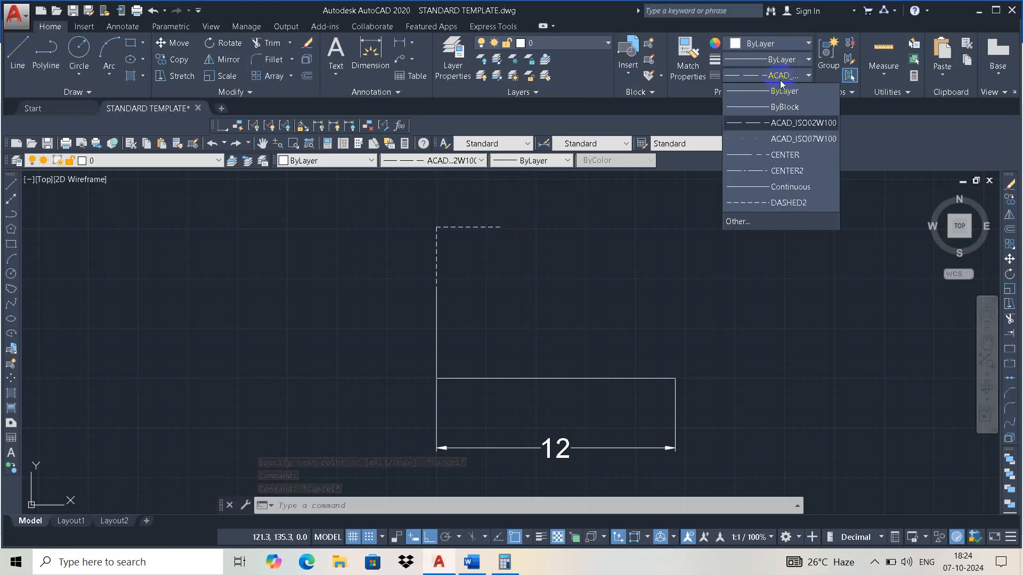
pyautogui.click(779, 93)
pyautogui.click(17, 51)
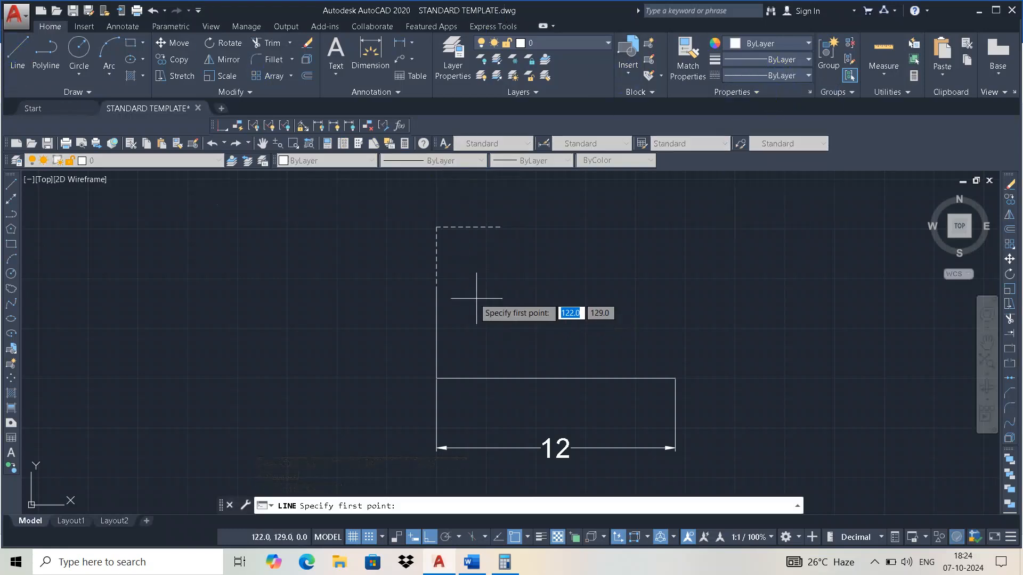
pyautogui.click(437, 291)
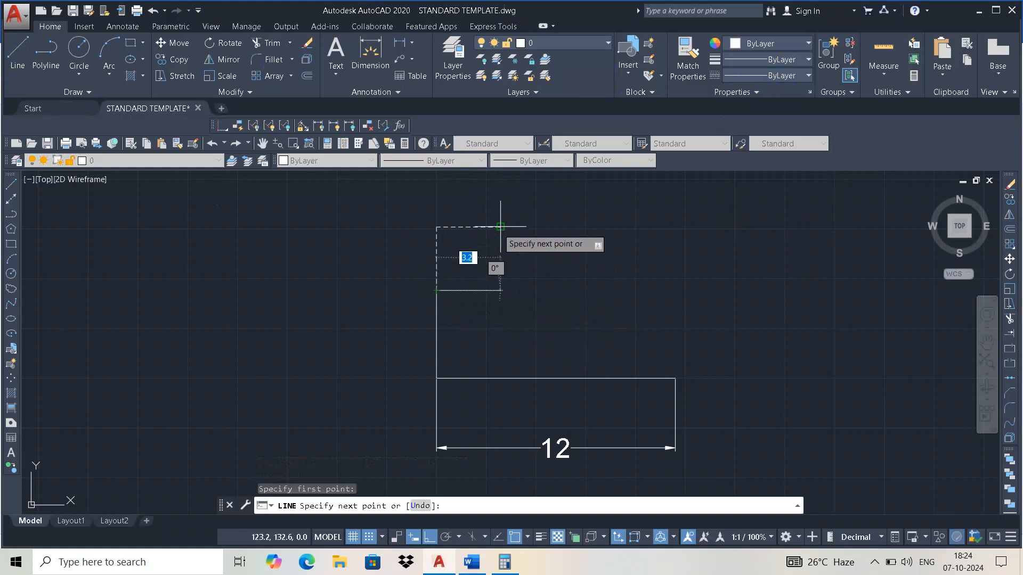
pyautogui.click(500, 226)
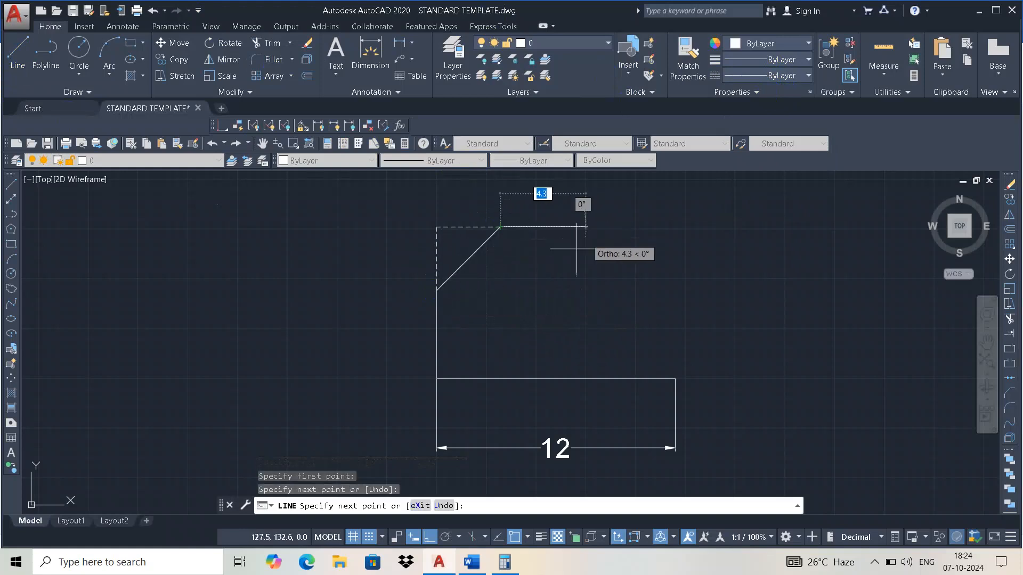
pyautogui.press('Escape')
pyautogui.press('Escape')
# Check the Word reference drawing and draw a 4.4 horizontal line rightward from the chamfer's upper end in AutoCAD.
pyautogui.hotkey('alt', 'Tab')
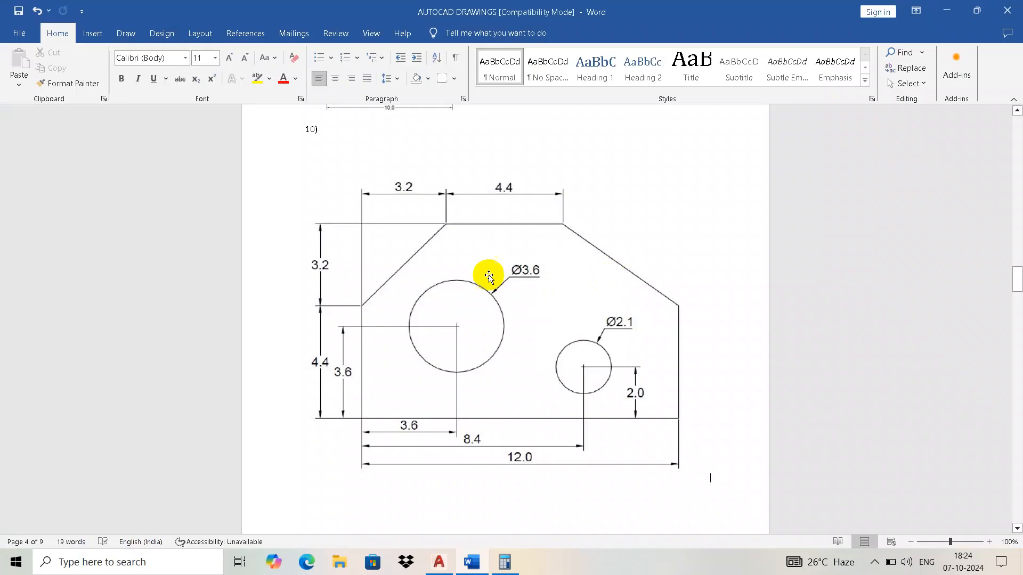
pyautogui.hotkey('alt', 'Tab')
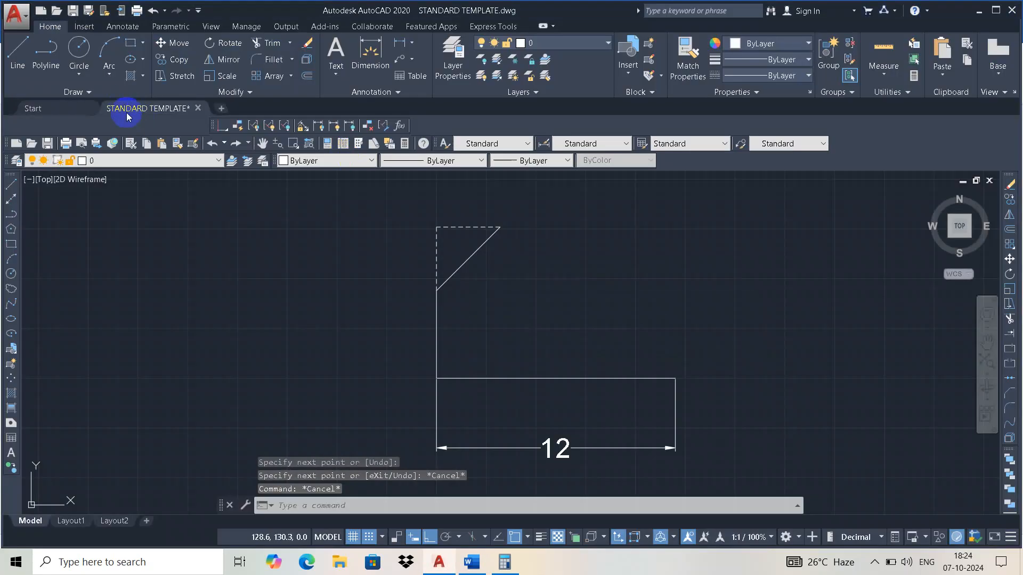
pyautogui.click(13, 54)
pyautogui.click(500, 227)
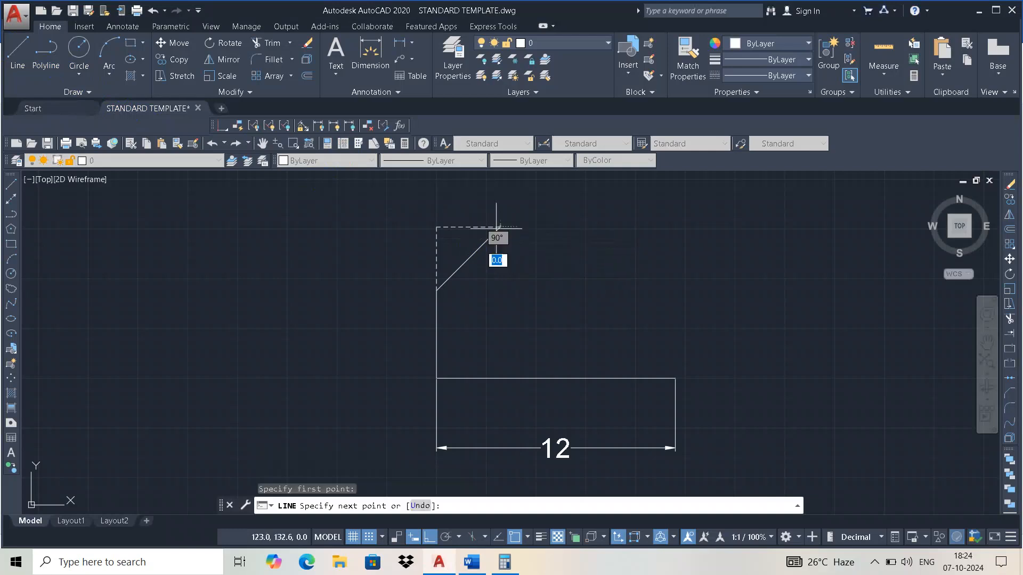
pyautogui.write('4.4')
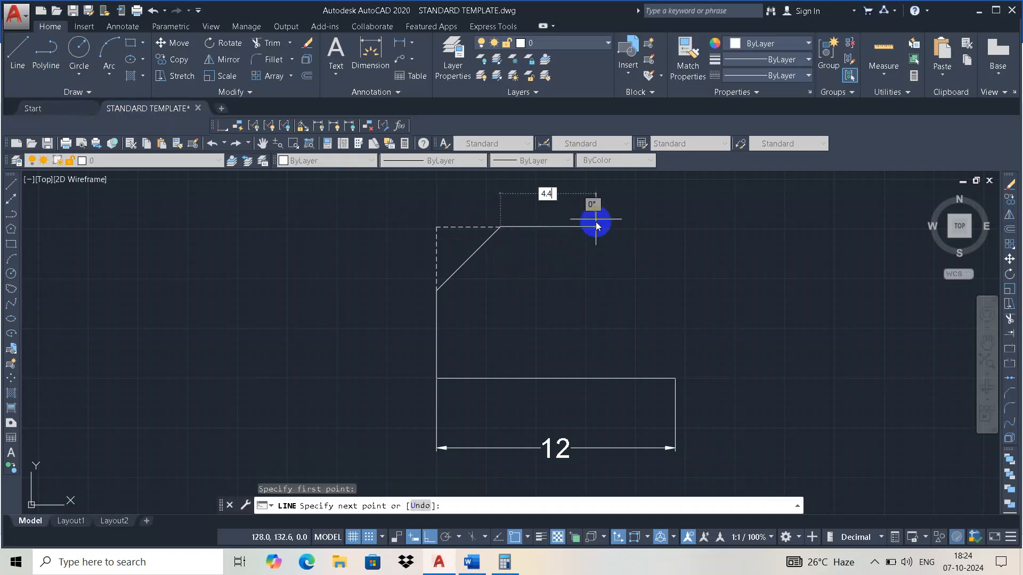
pyautogui.press('Return')
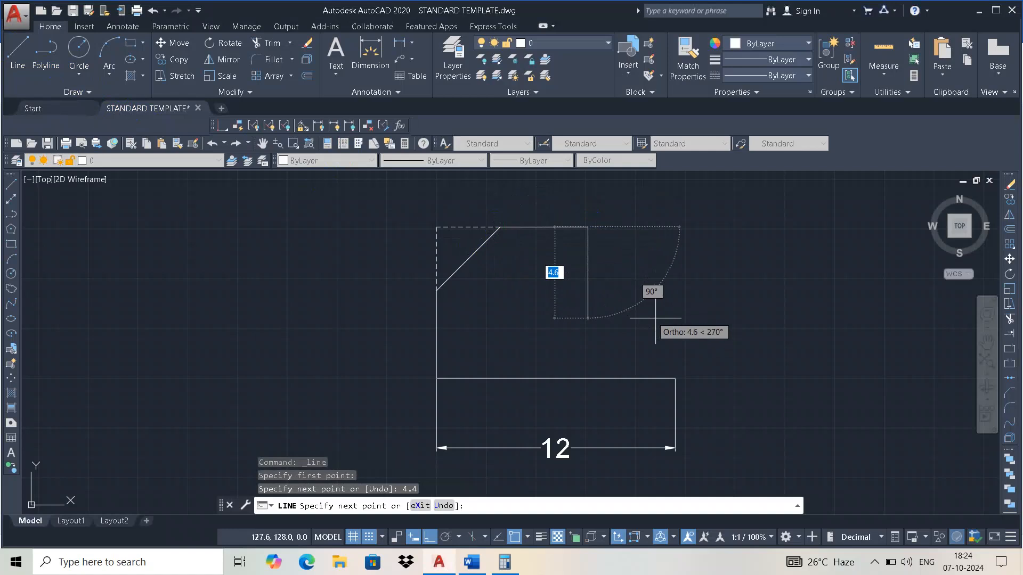
pyautogui.press('Escape')
# Check the Word reference drawing and draw a 4.4 vertical line upward from the base line's right end in AutoCAD.
pyautogui.hotkey('alt', 'Tab')
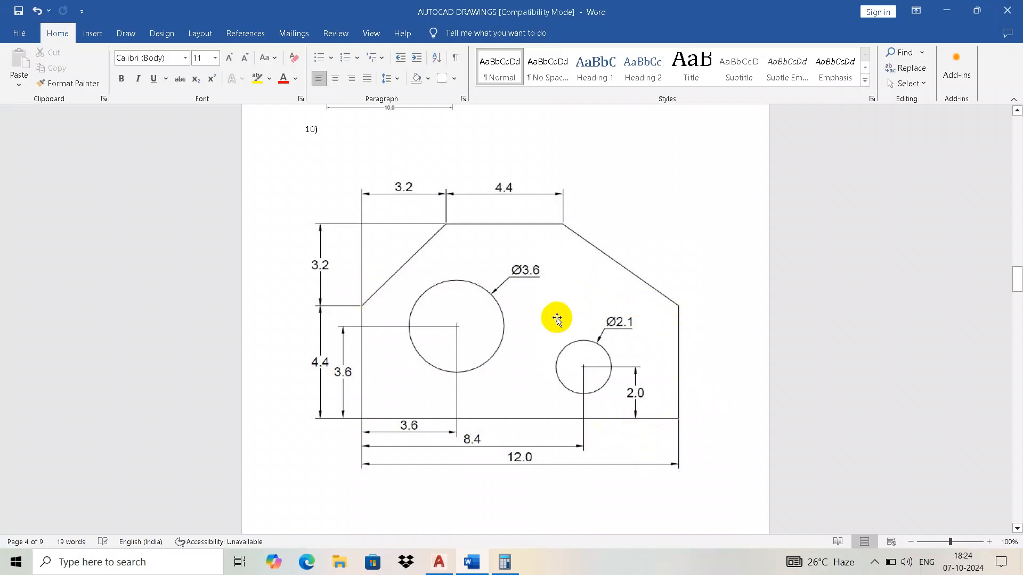
pyautogui.hotkey('alt', 'Tab')
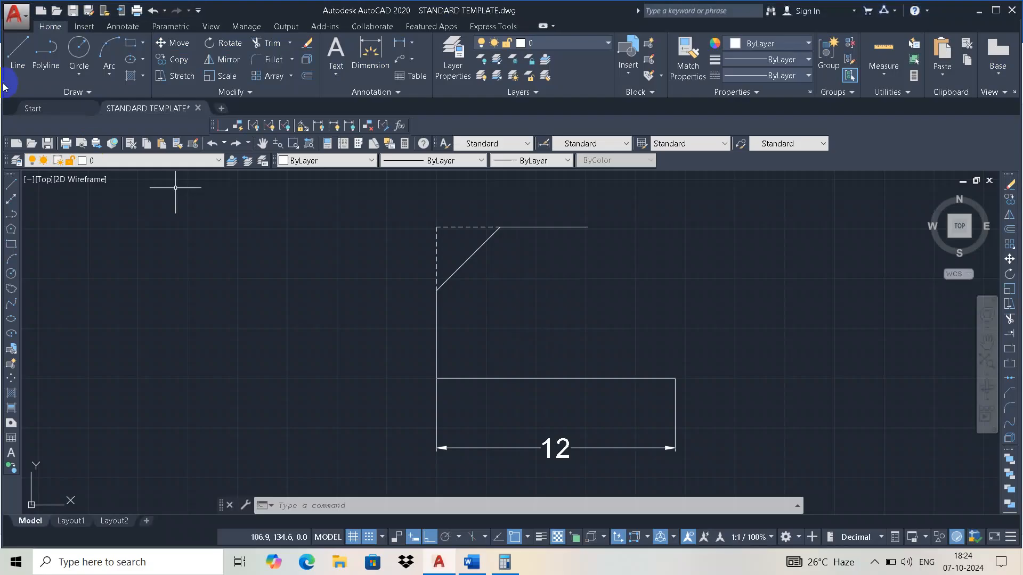
pyautogui.click(13, 43)
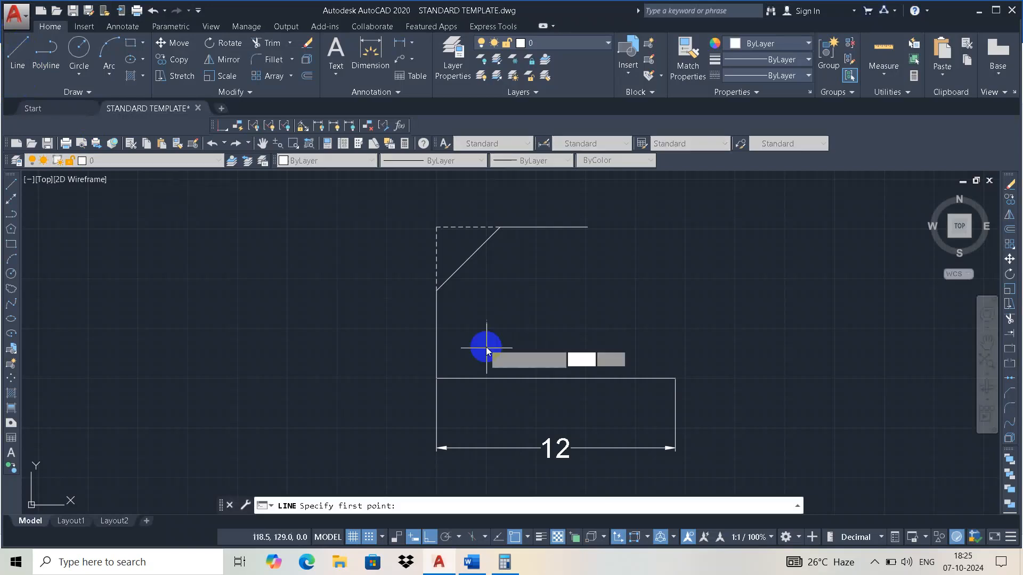
pyautogui.click(675, 378)
pyautogui.write('4.4')
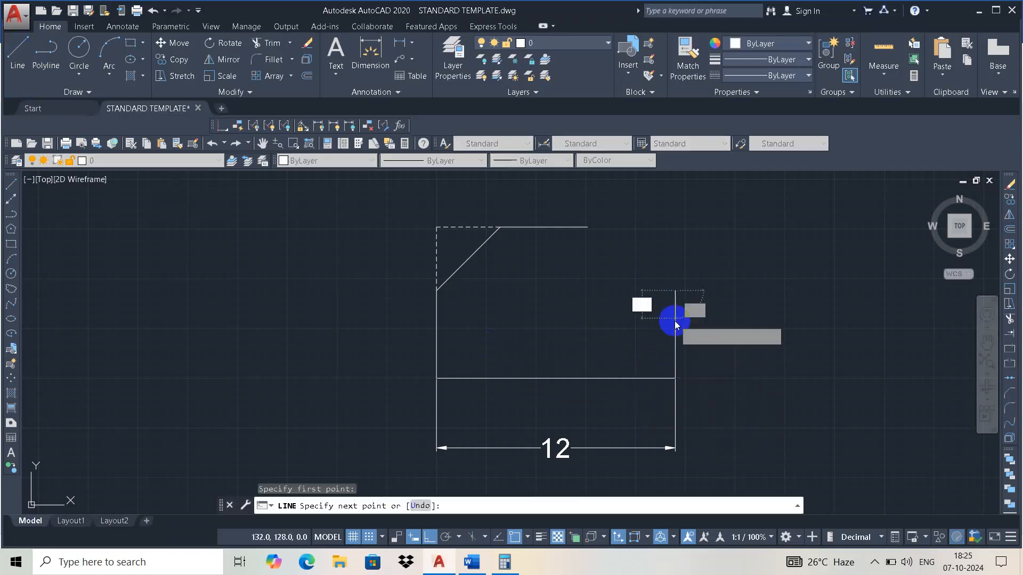
pyautogui.press('Return')
pyautogui.rightClick(713, 264)
# Draw the sloped line from the top edge's right end to the upper end of the right vertical edge.
pyautogui.rightClick(677, 248)
pyautogui.click(708, 258)
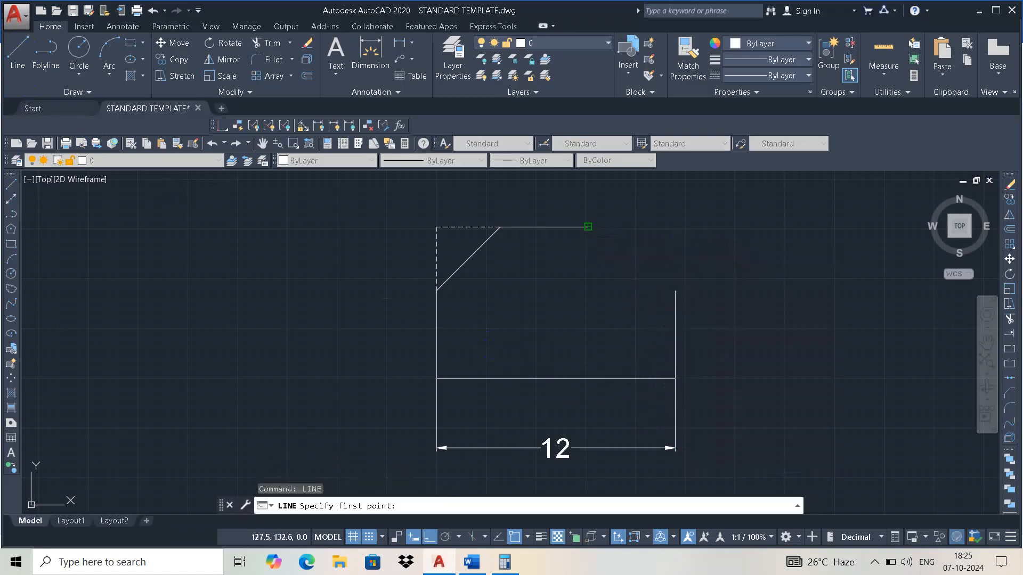
pyautogui.click(587, 227)
pyautogui.click(675, 291)
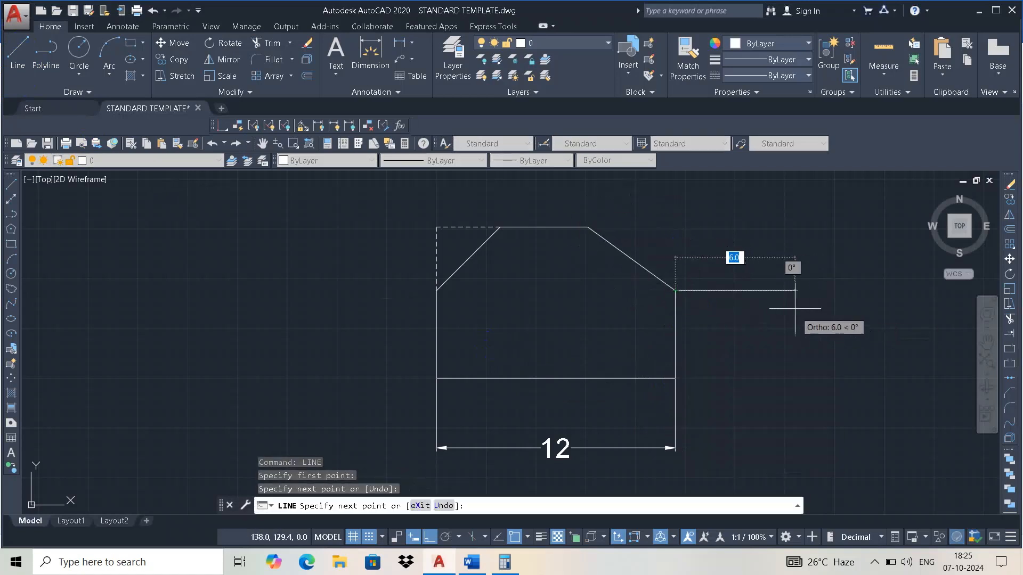
pyautogui.press('Escape')
# Check the Word reference drawing and add a linear dimension outside the solid left vertical edge in AutoCAD.
pyautogui.hotkey('alt', 'Tab')
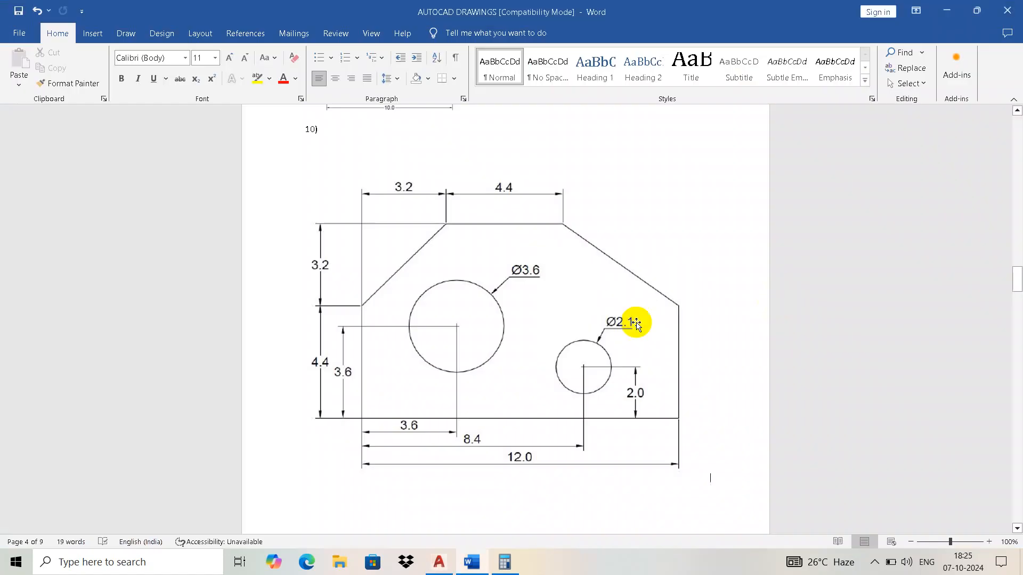
pyautogui.hotkey('alt', 'Tab')
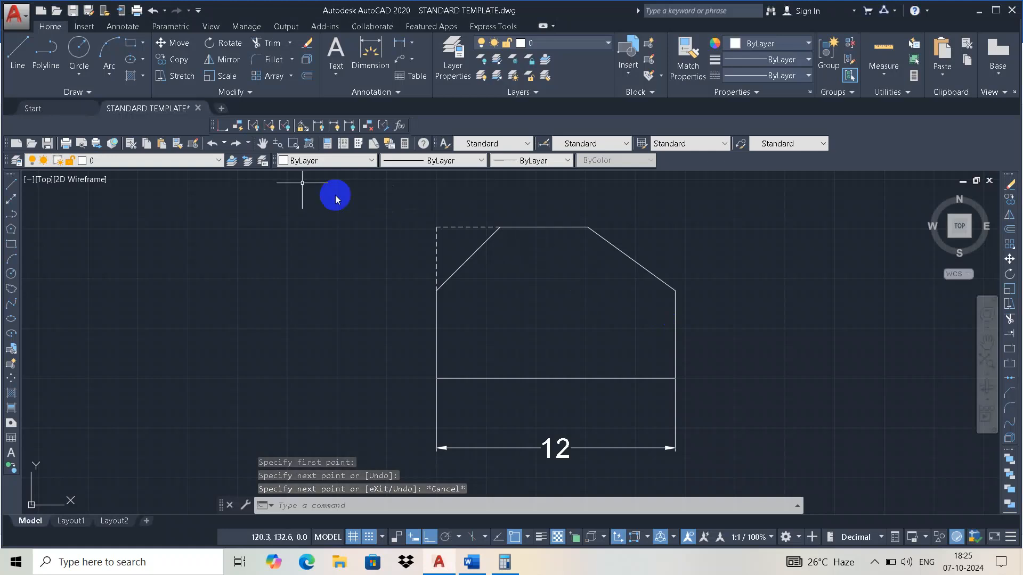
pyautogui.click(417, 49)
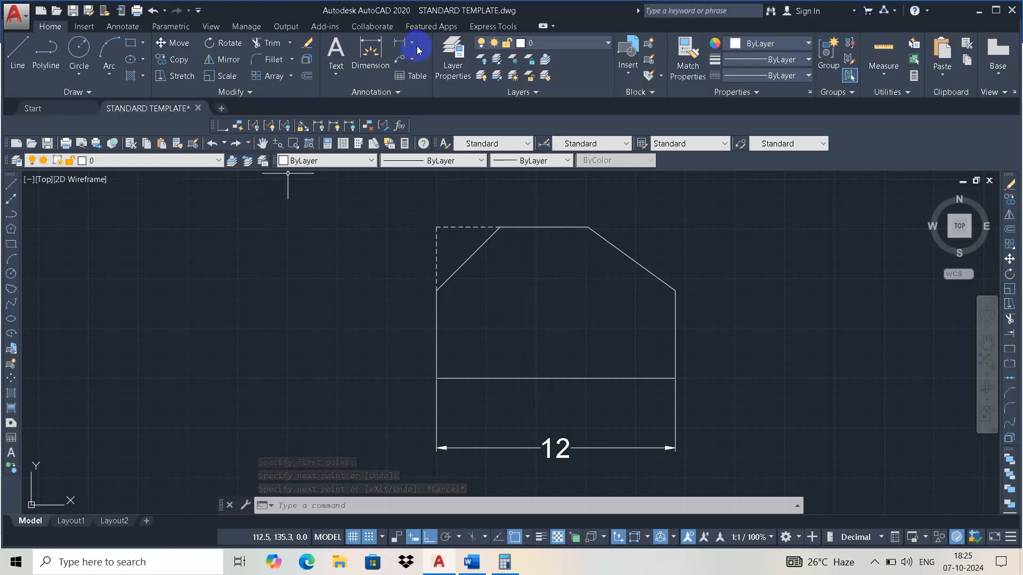
pyautogui.click(406, 43)
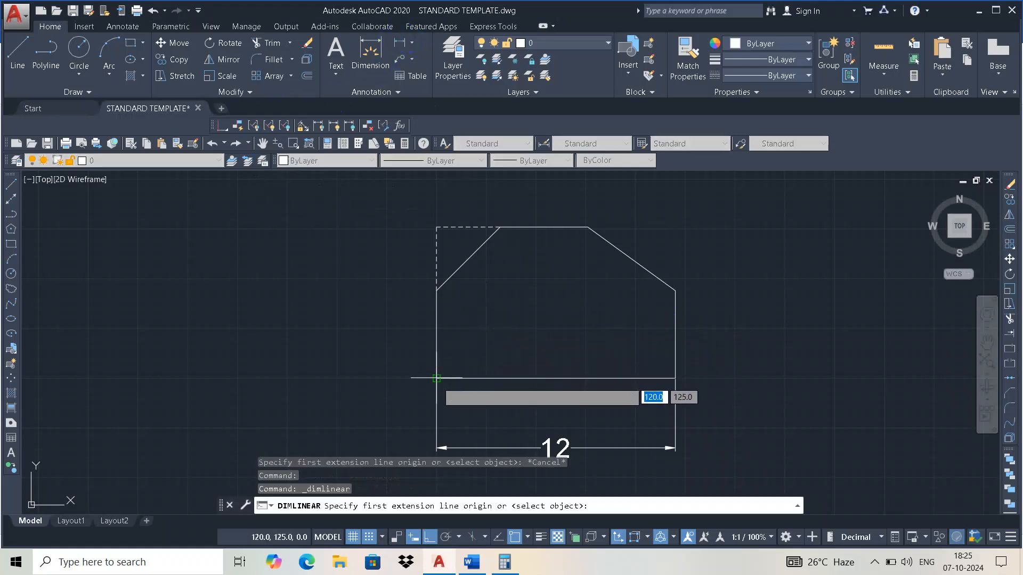
pyautogui.click(436, 378)
pyautogui.click(436, 290)
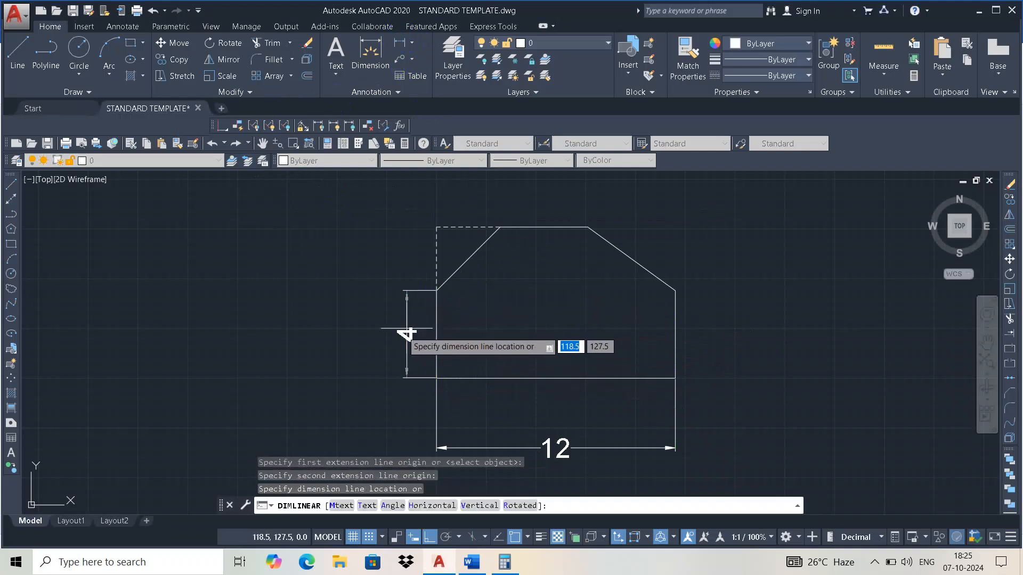
pyautogui.click(411, 335)
# Compare with the Word reference, set the Standard dimension style's linear precision to one decimal place (0.0) in AutoCAD, and make the style current.
pyautogui.hotkey('alt', 'Tab')
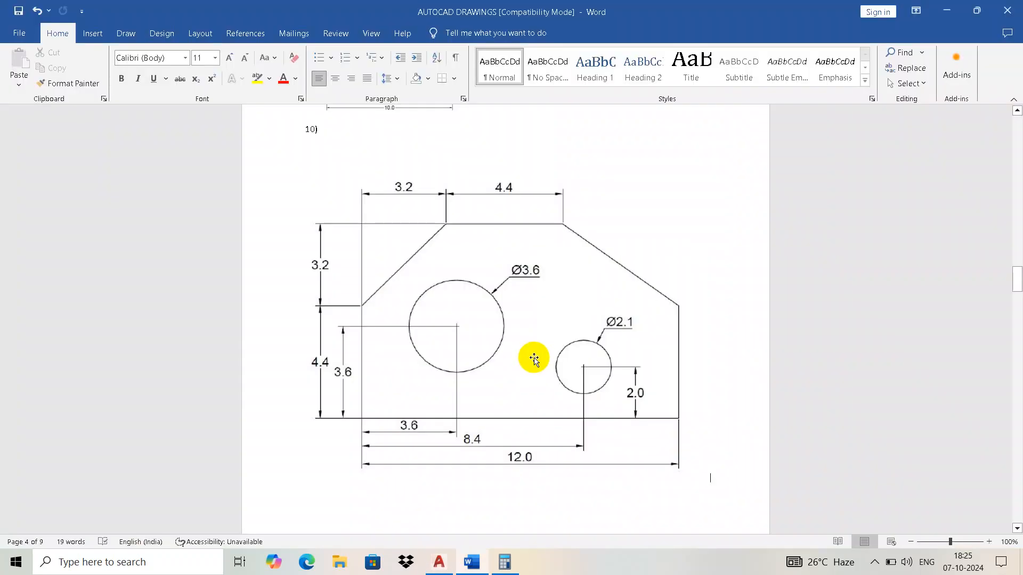
pyautogui.hotkey('alt', 'Tab')
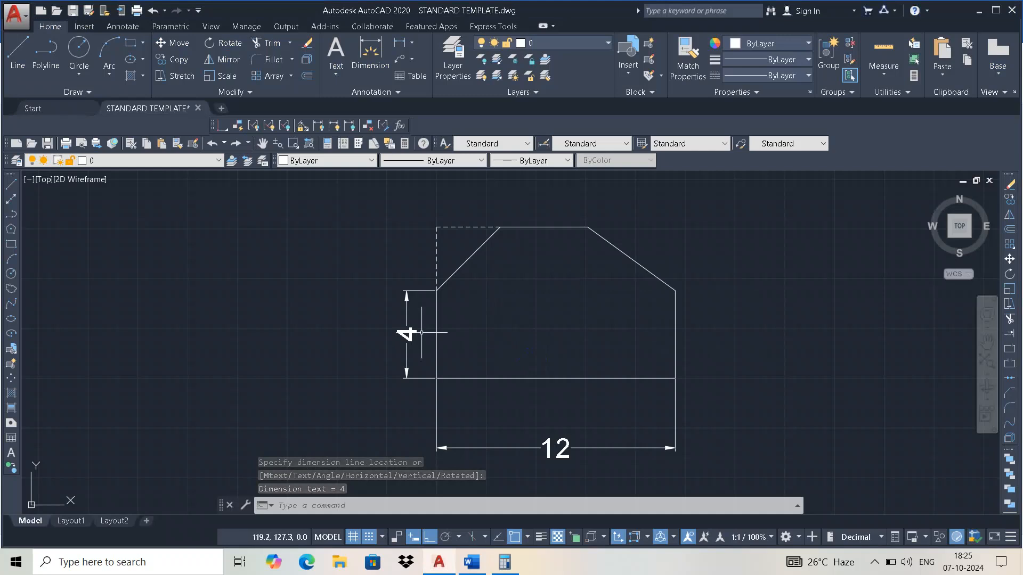
pyautogui.hotkey('alt', 'Tab')
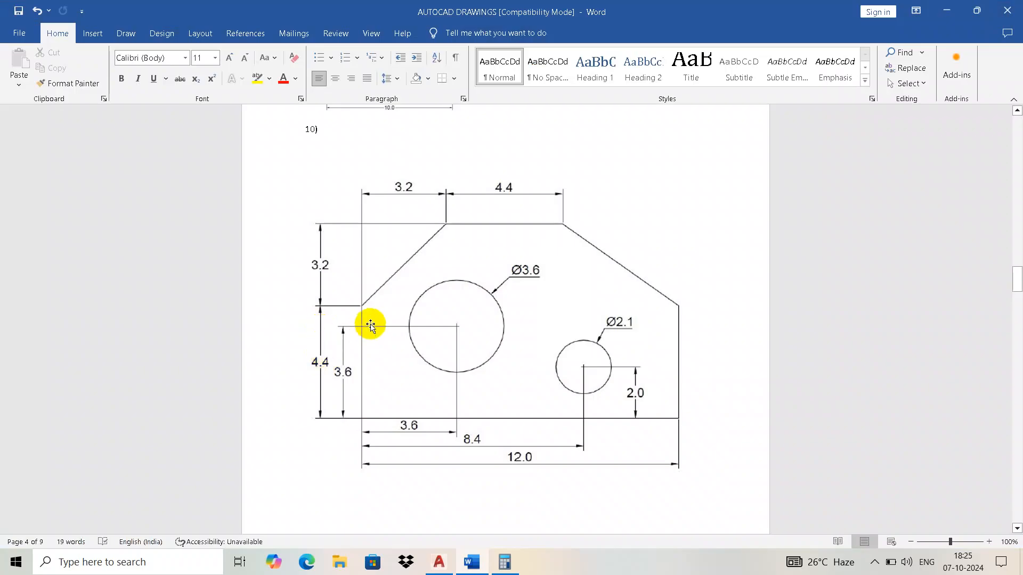
pyautogui.hotkey('alt', 'Tab')
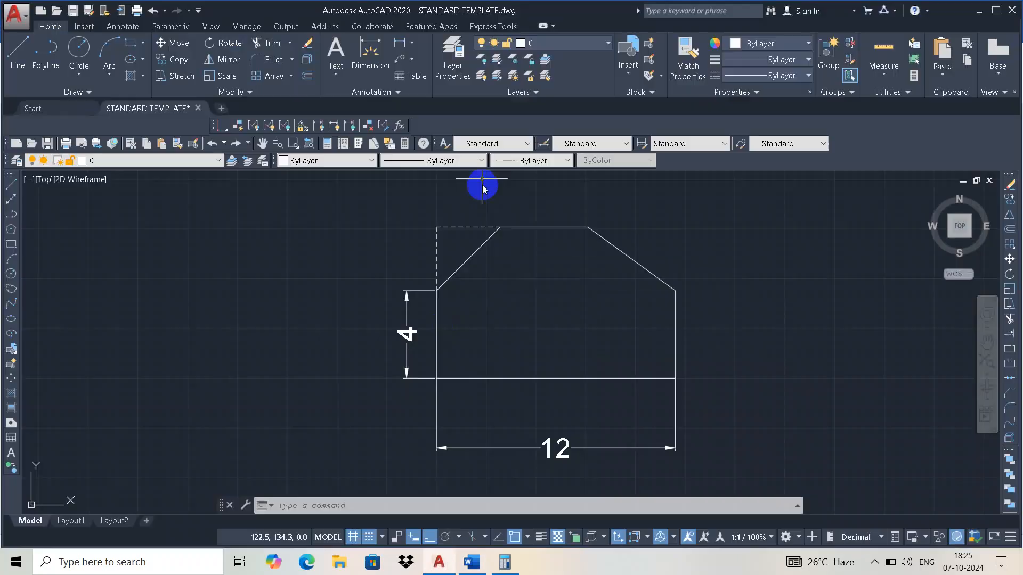
pyautogui.click(133, 26)
pyautogui.click(427, 93)
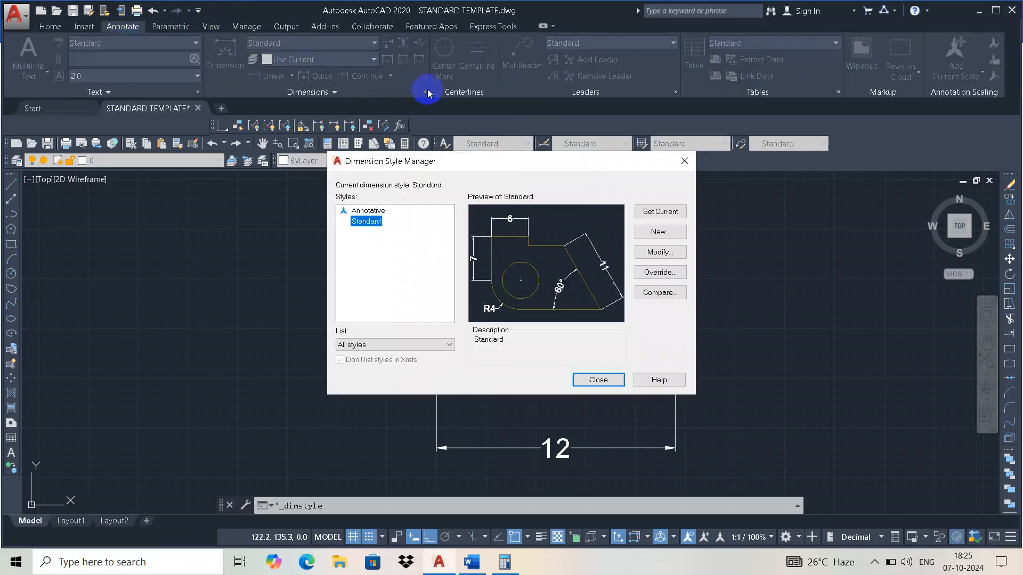
pyautogui.click(660, 252)
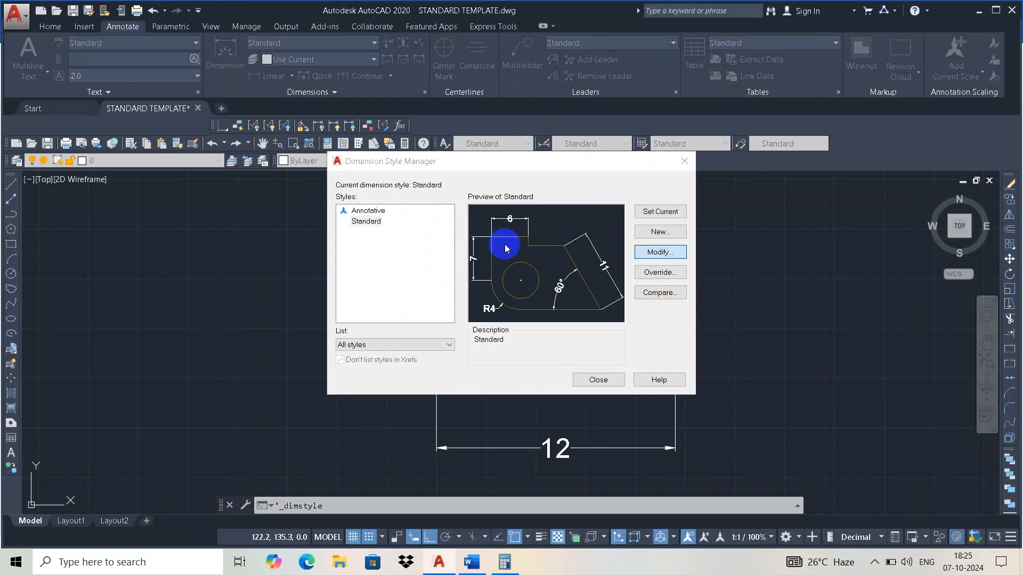
pyautogui.click(487, 136)
pyautogui.click(450, 182)
pyautogui.click(434, 198)
pyautogui.click(545, 430)
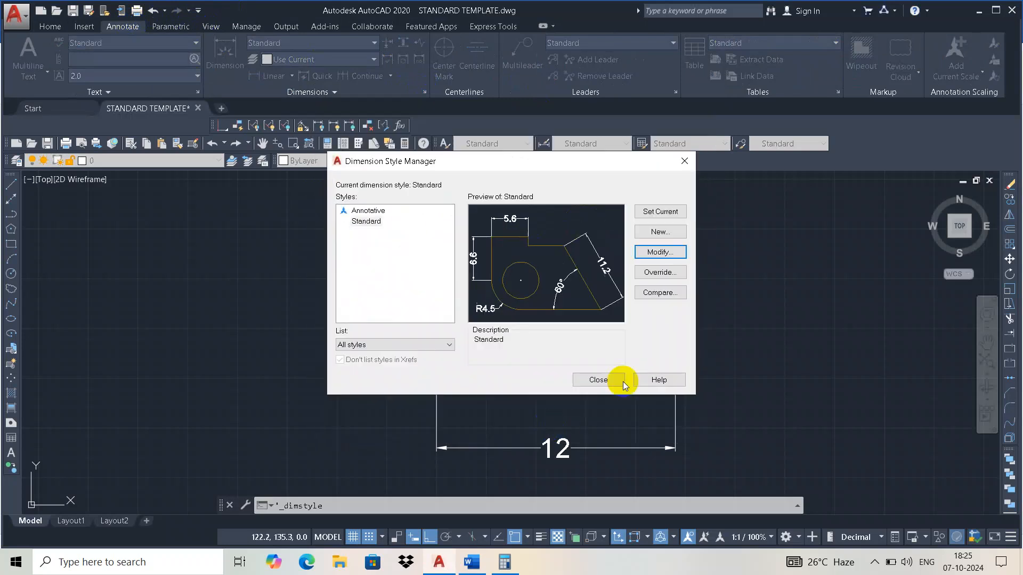
pyautogui.click(639, 213)
pyautogui.click(593, 380)
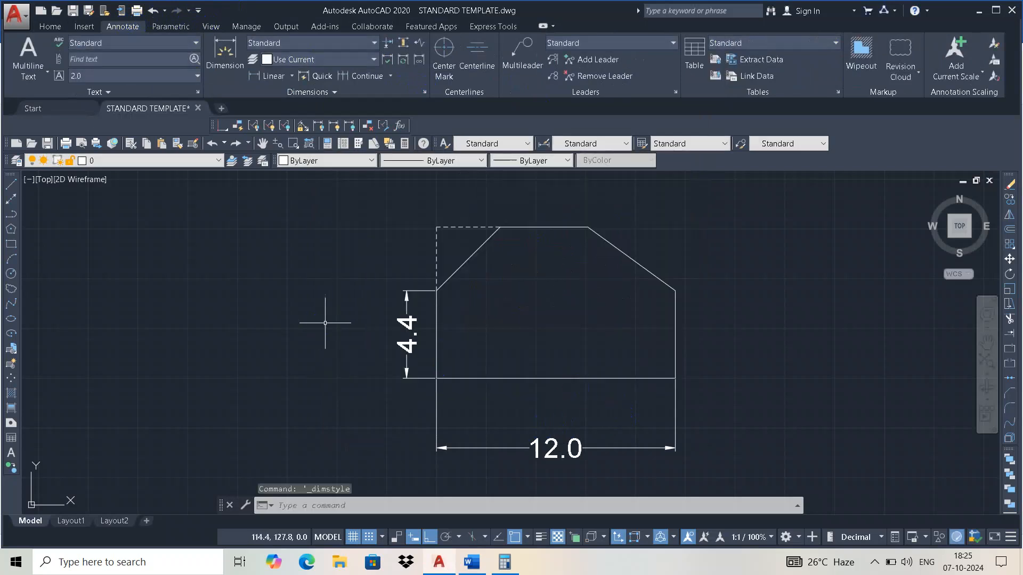
# Check the Word reference and add a linear dimension to the dashed vertical line in AutoCAD, aligned with the dimension of the solid edge below.
pyautogui.click(52, 27)
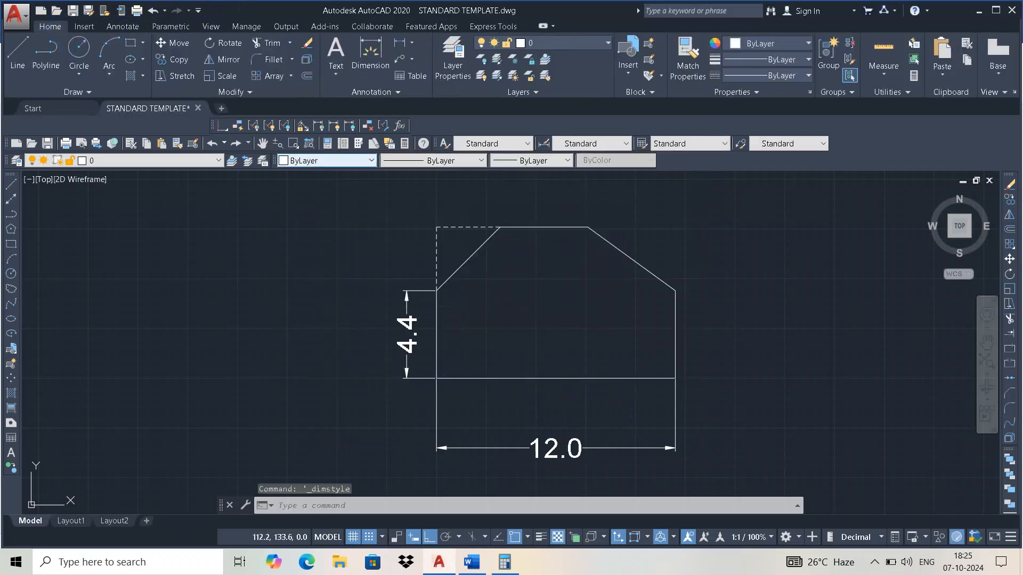
pyautogui.hotkey('alt', 'Tab')
pyautogui.hotkey('alt', 'Tab')
pyautogui.rightClick(732, 236)
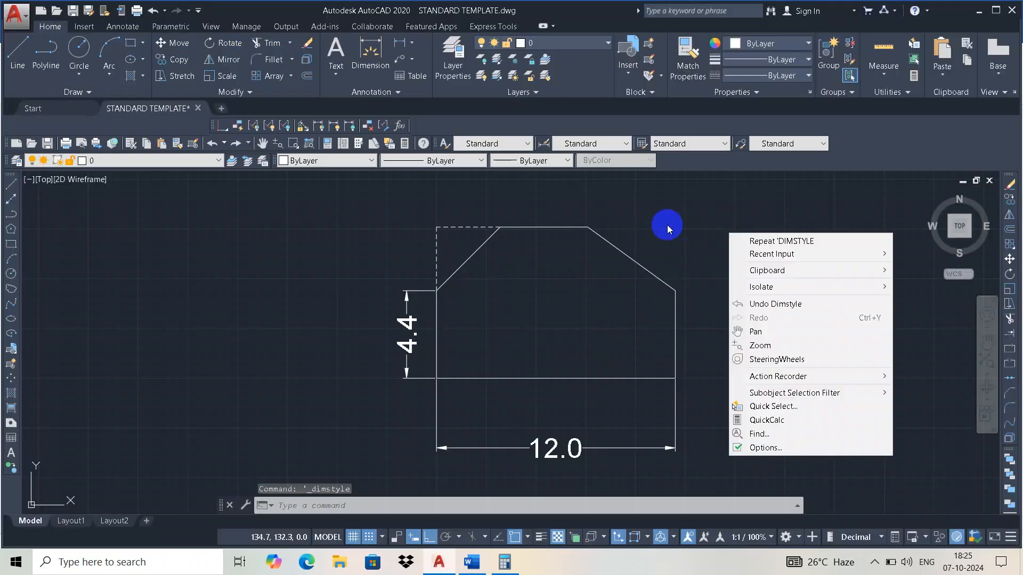
pyautogui.click(667, 225)
pyautogui.click(399, 42)
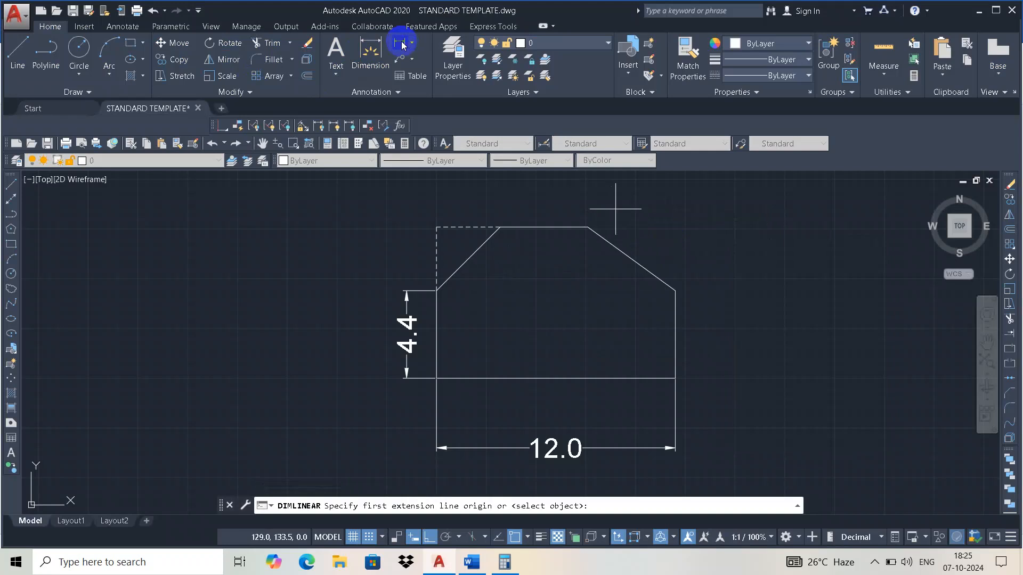
pyautogui.click(436, 291)
pyautogui.click(436, 227)
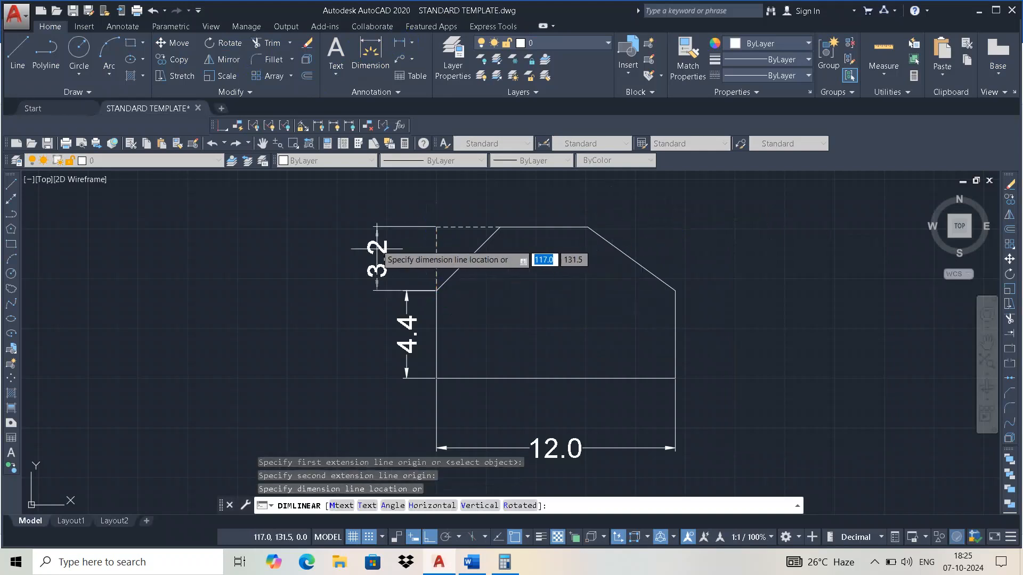
pyautogui.click(406, 258)
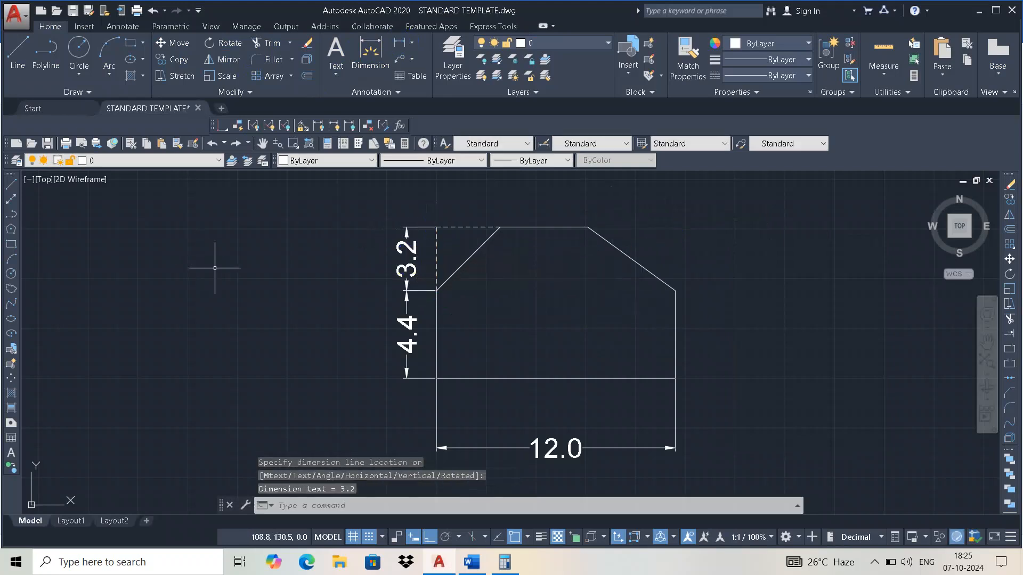
pyautogui.hotkey('alt', 'Tab')
pyautogui.hotkey('alt', 'Tab')
pyautogui.rightClick(715, 222)
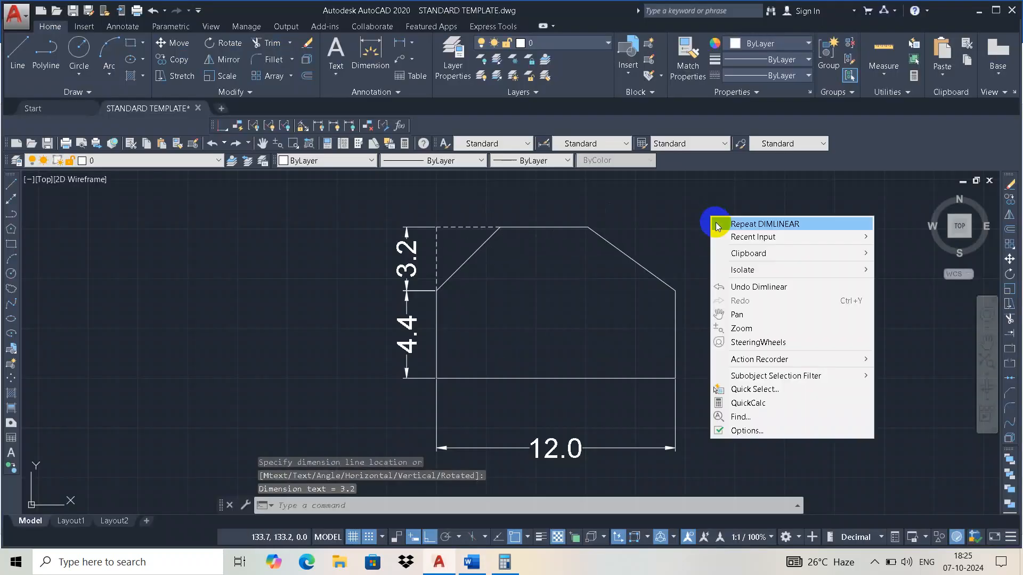
pyautogui.click(497, 190)
pyautogui.click(262, 290)
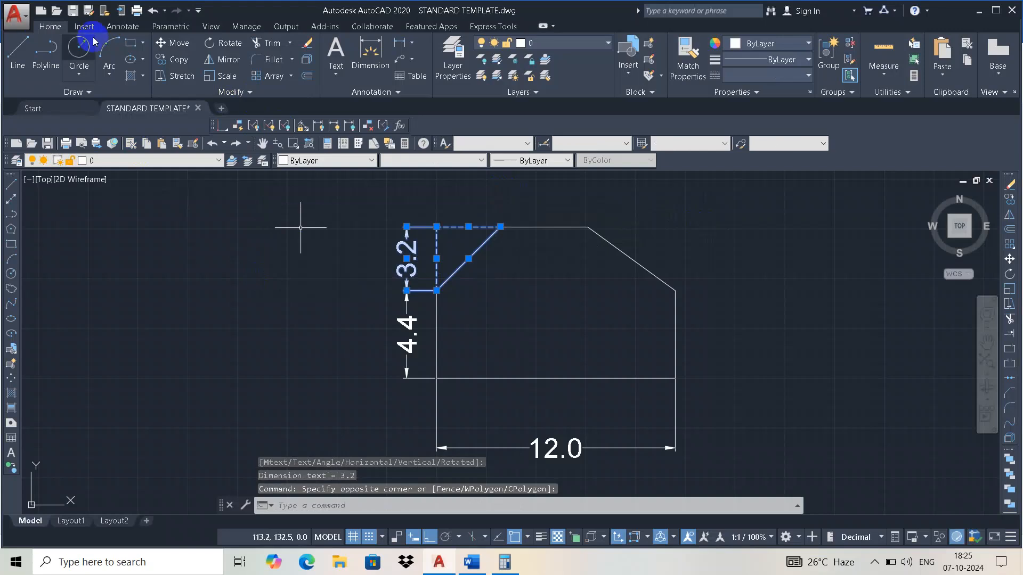
# Set the Standard dimension style's text height to 0.5 and make the style current.
pyautogui.click(119, 28)
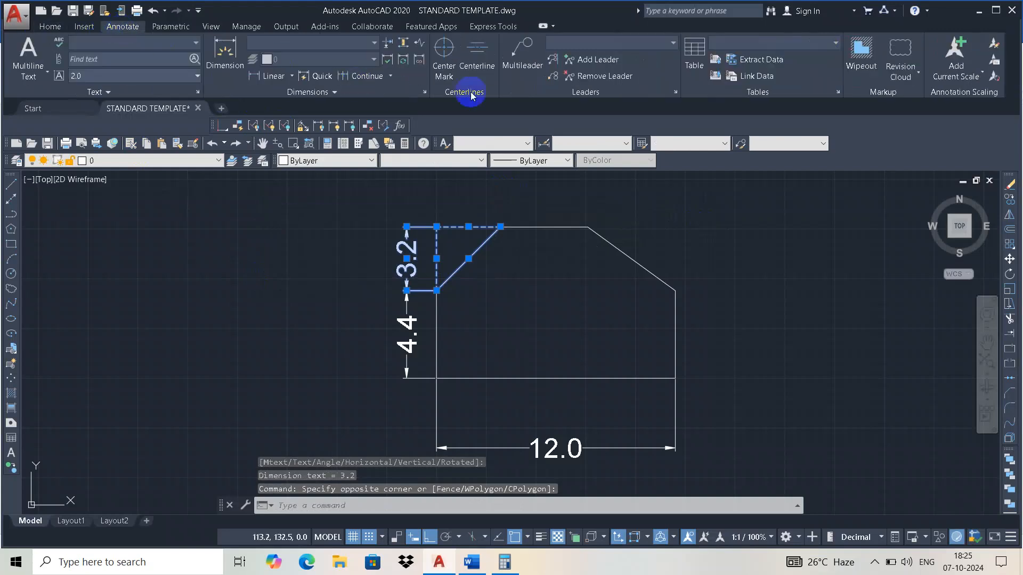
pyautogui.click(425, 91)
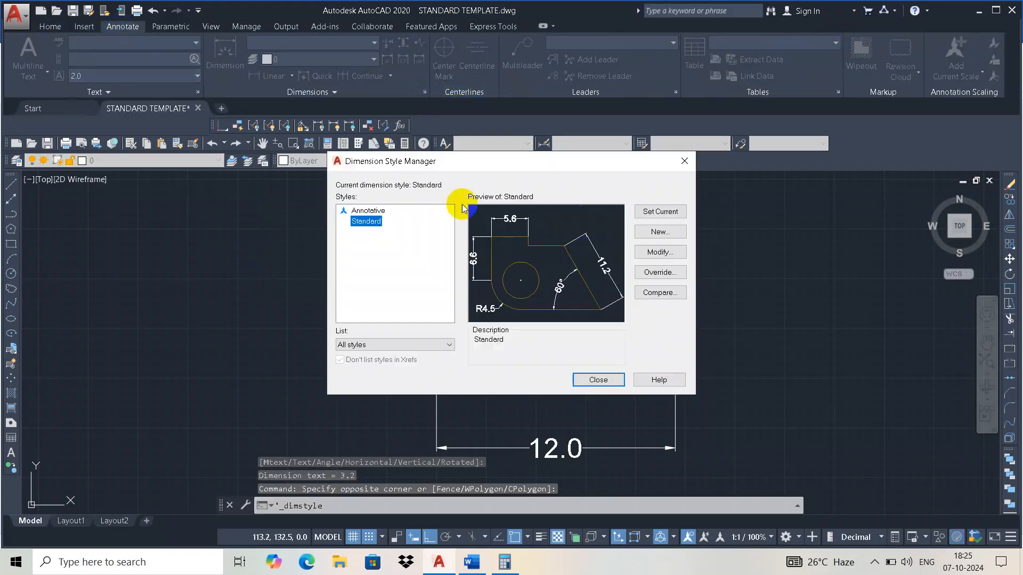
pyautogui.click(660, 252)
pyautogui.click(423, 136)
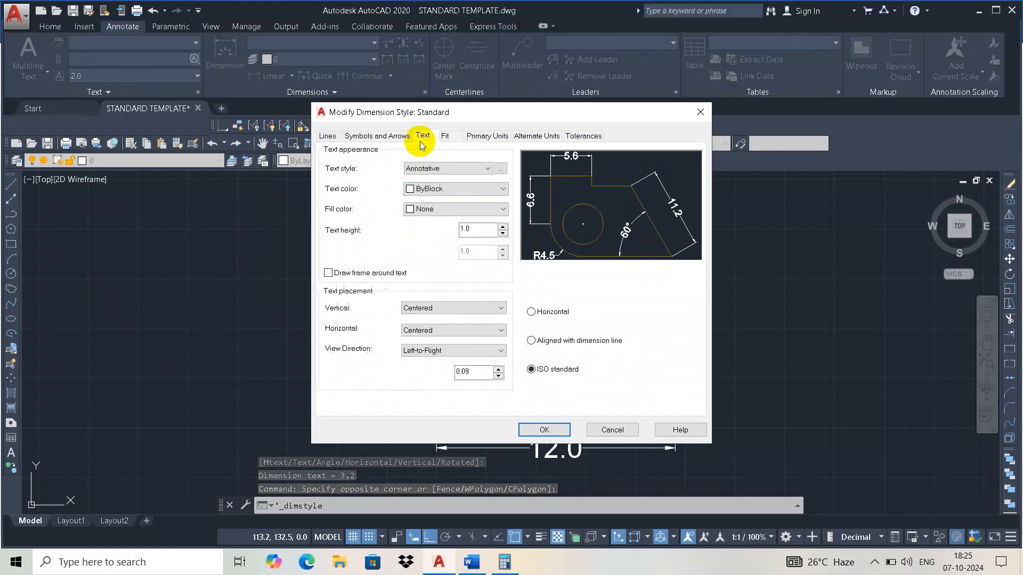
pyautogui.doubleClick(469, 229)
pyautogui.write('0.5')
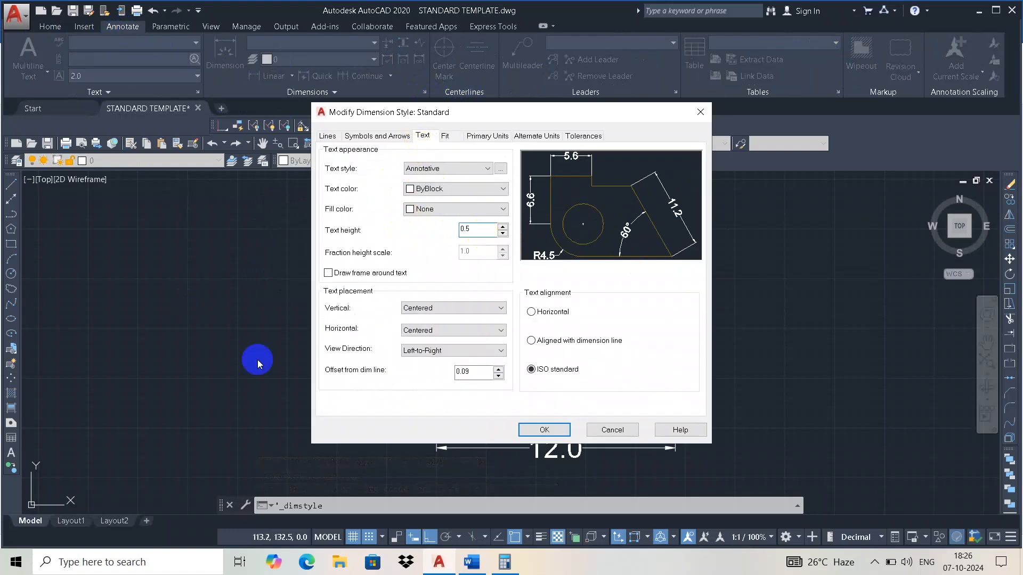
pyautogui.click(544, 430)
pyautogui.click(660, 212)
pyautogui.click(611, 379)
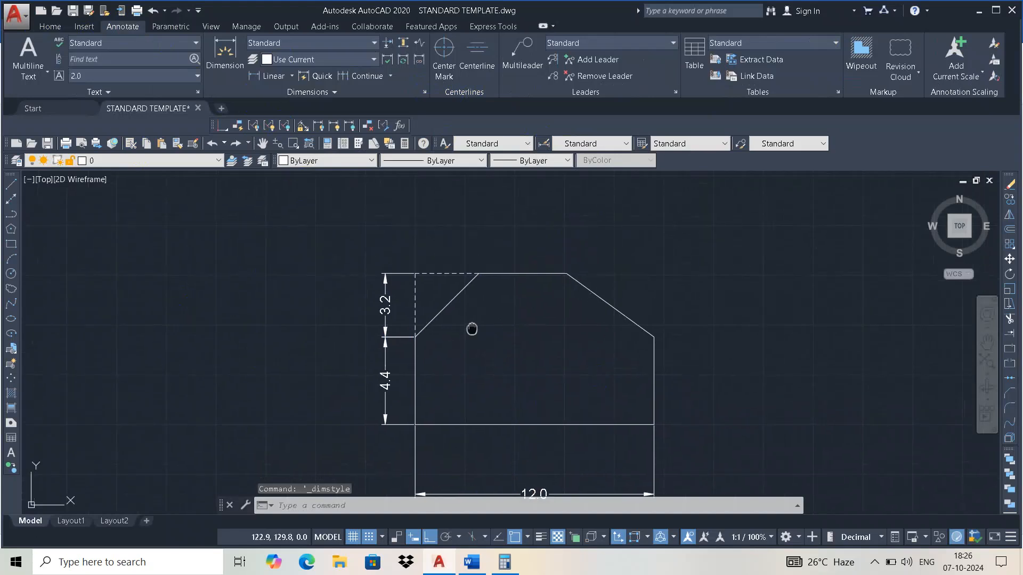
# Check the Word reference and add a linear dimension above the dashed horizontal line in AutoCAD.
pyautogui.hotkey('alt', 'Tab')
pyautogui.hotkey('alt', 'Tab')
pyautogui.rightClick(760, 245)
pyautogui.click(670, 218)
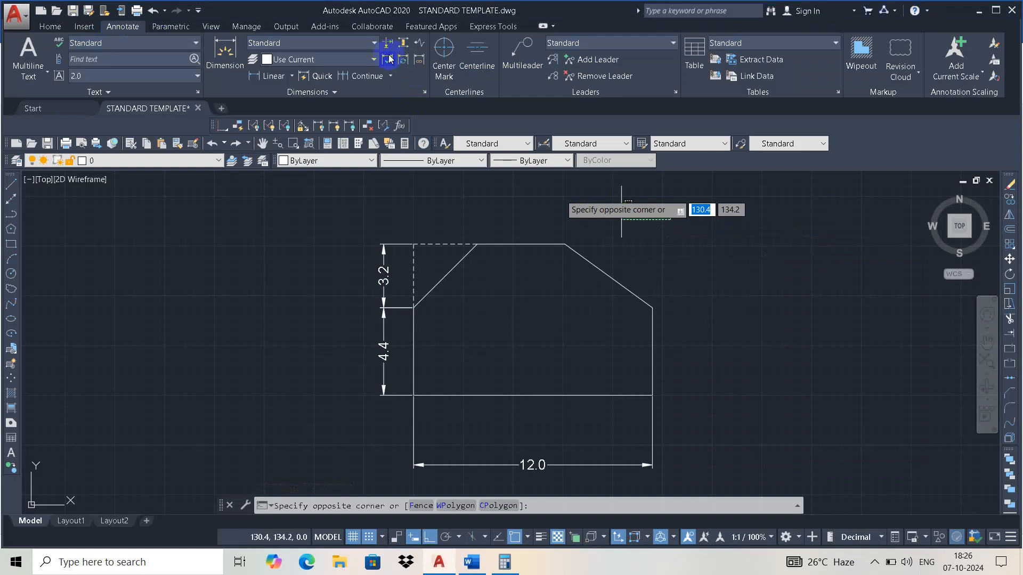
pyautogui.click(50, 26)
pyautogui.click(399, 43)
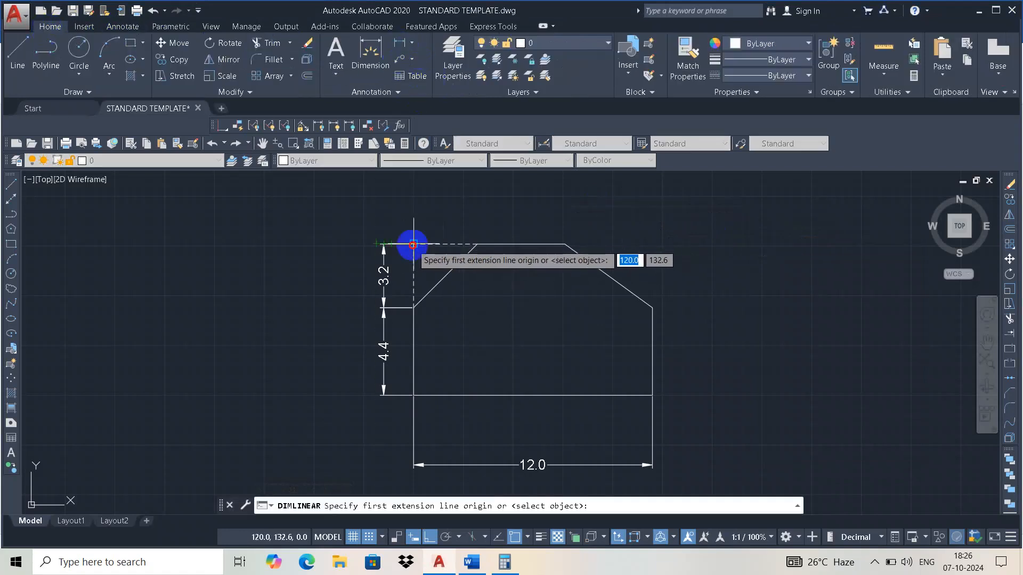
pyautogui.click(413, 245)
pyautogui.click(477, 244)
pyautogui.click(454, 215)
# Add a linear dimension above the solid top edge, aligned with the dimension of the dashed line beside it.
pyautogui.rightClick(569, 212)
pyautogui.click(591, 219)
pyautogui.click(493, 245)
pyautogui.click(564, 244)
pyautogui.click(553, 217)
# Check the circle positions in the Word reference and offset the plate's bottom edge upward by 3.6 in AutoCAD.
pyautogui.hotkey('alt', 'Tab')
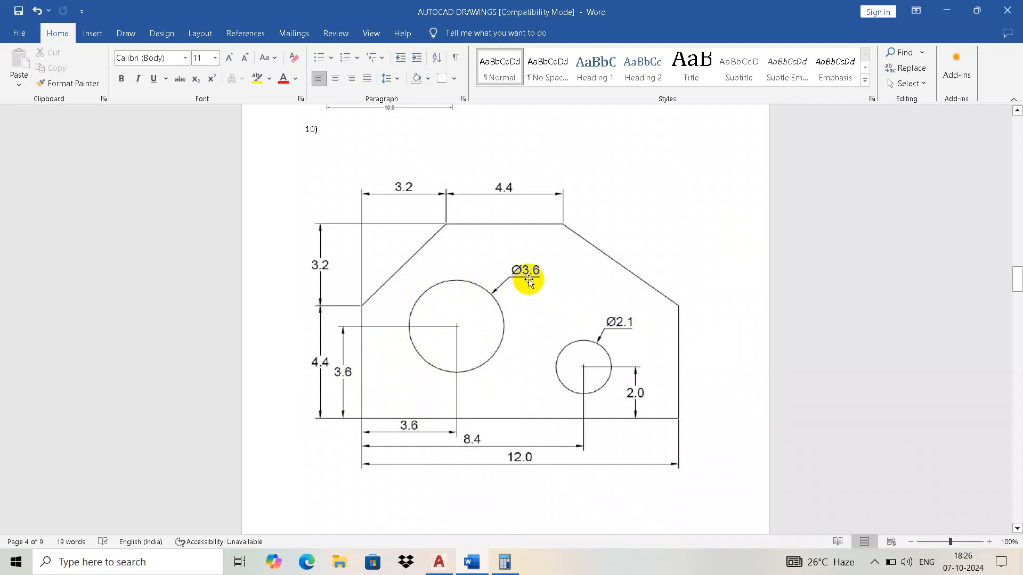
pyautogui.hotkey('alt', 'Tab')
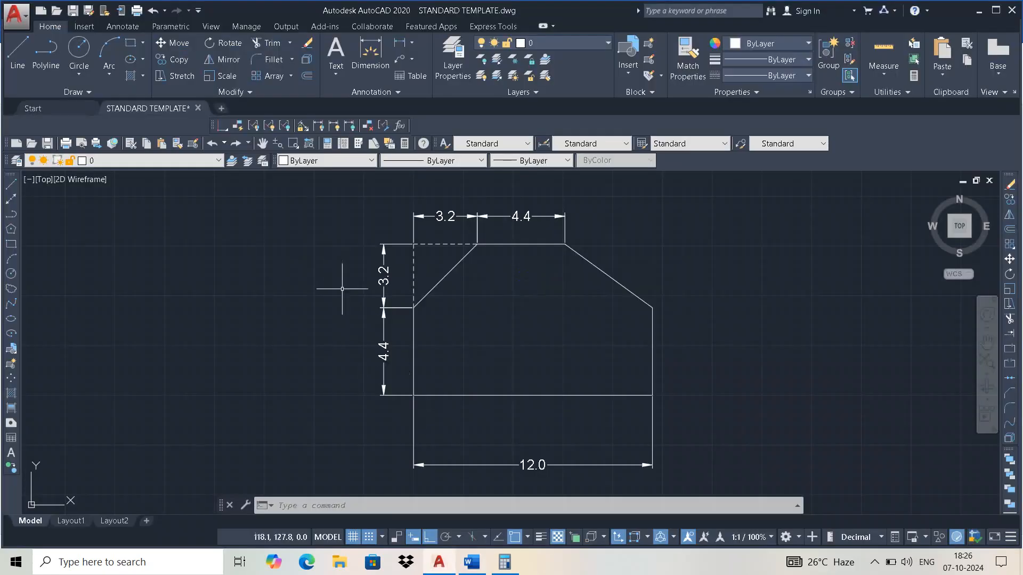
pyautogui.click(313, 79)
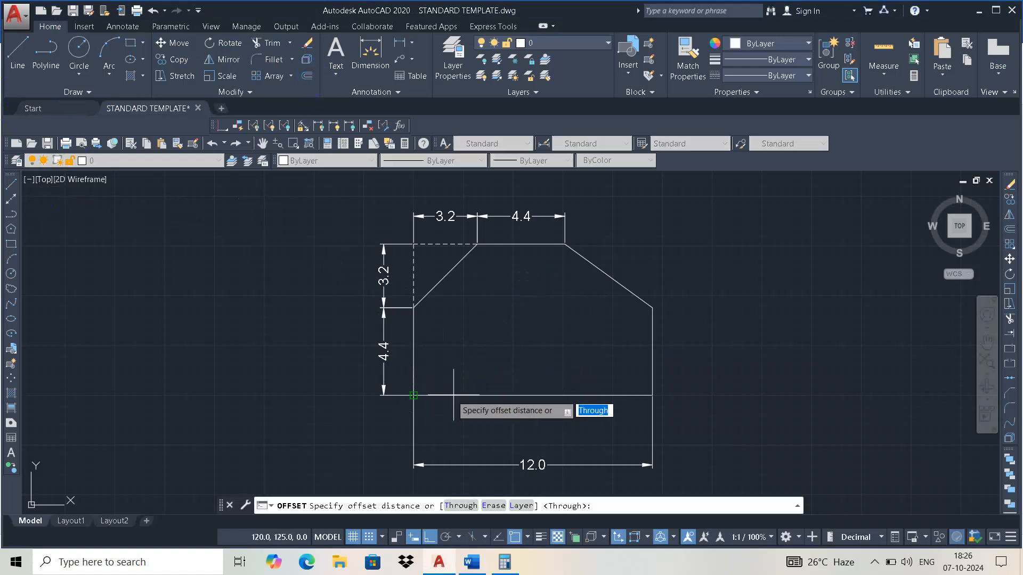
pyautogui.write('3.6')
pyautogui.press('Return')
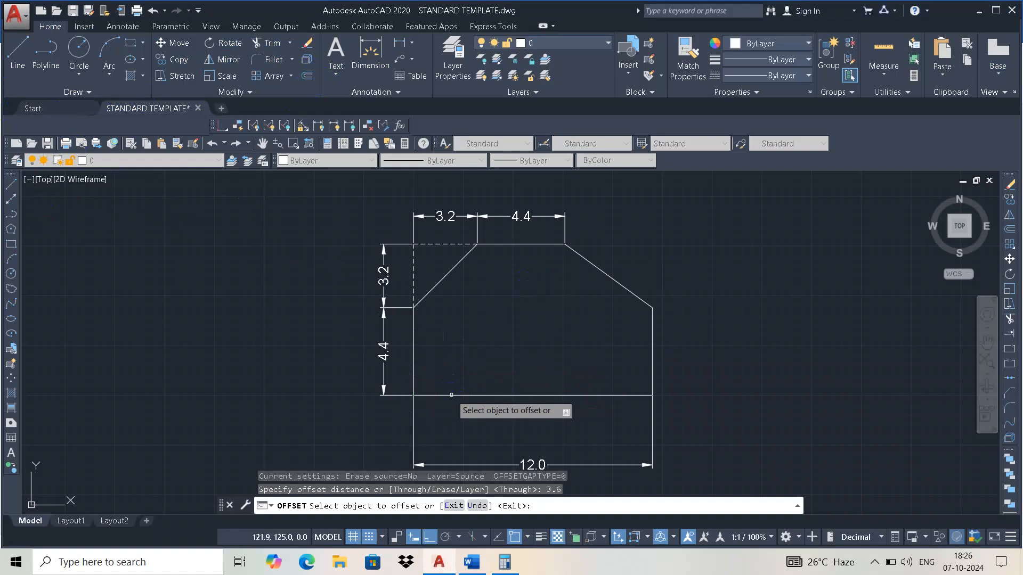
pyautogui.click(458, 395)
pyautogui.click(472, 356)
# Offset the plate's solid left vertical edge inward by 3.6.
pyautogui.rightClick(722, 337)
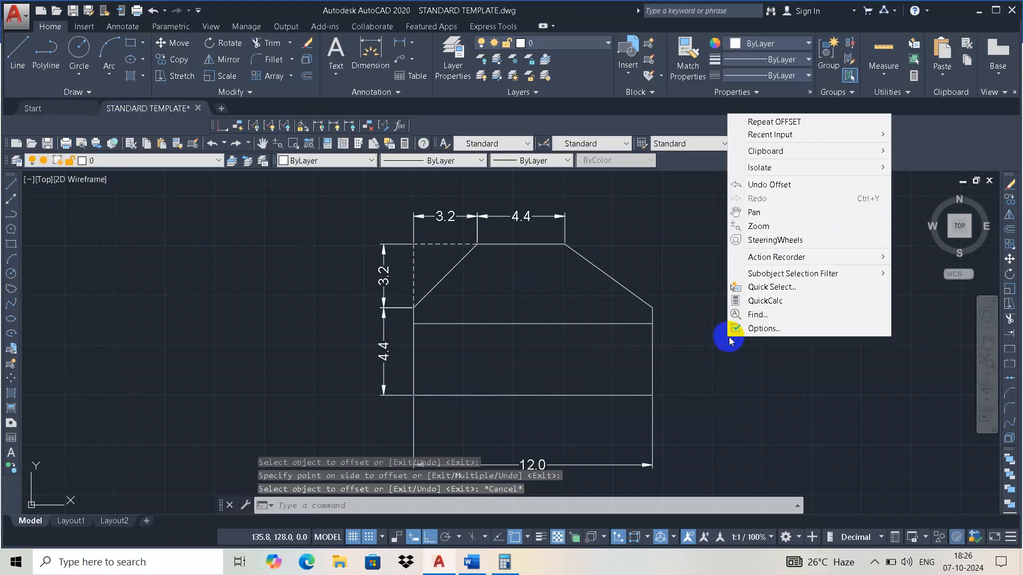
pyautogui.click(744, 120)
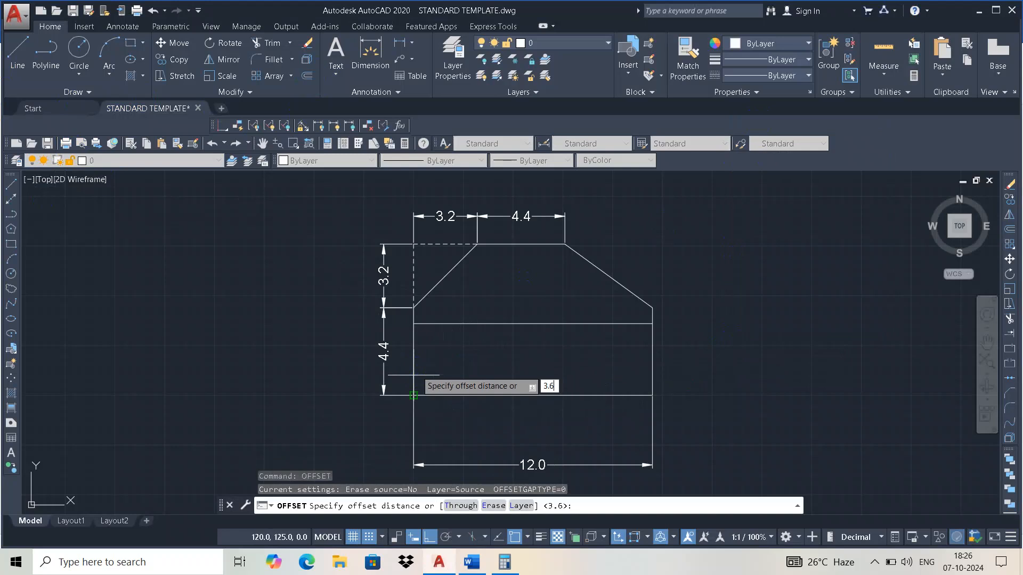
pyautogui.press('Return')
pyautogui.click(412, 365)
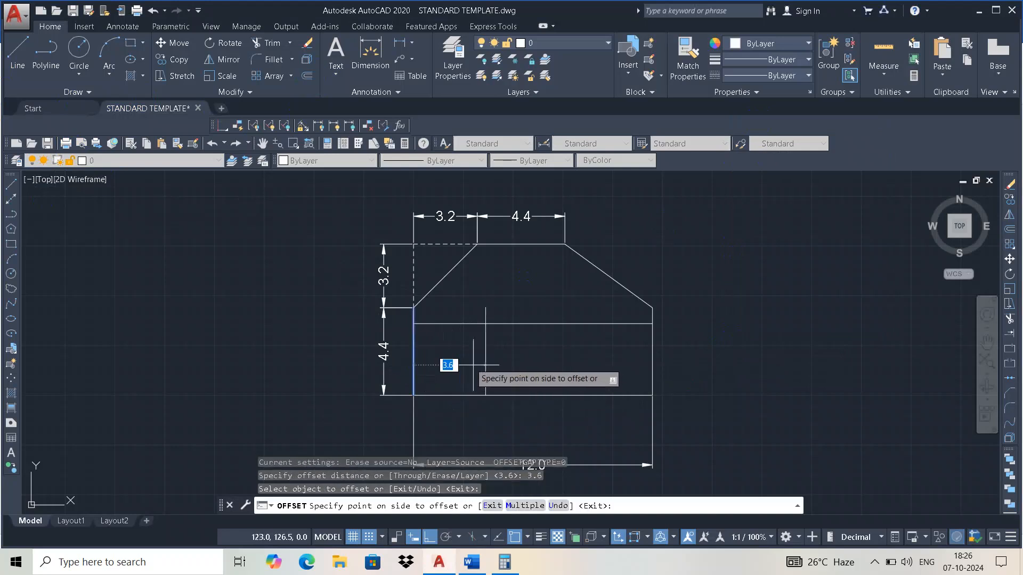
pyautogui.click(447, 358)
pyautogui.press('Escape')
# Check the Word reference and draw a circle of diameter 3.6 in AutoCAD, centred where the two offset lines cross.
pyautogui.hotkey('alt', 'Tab')
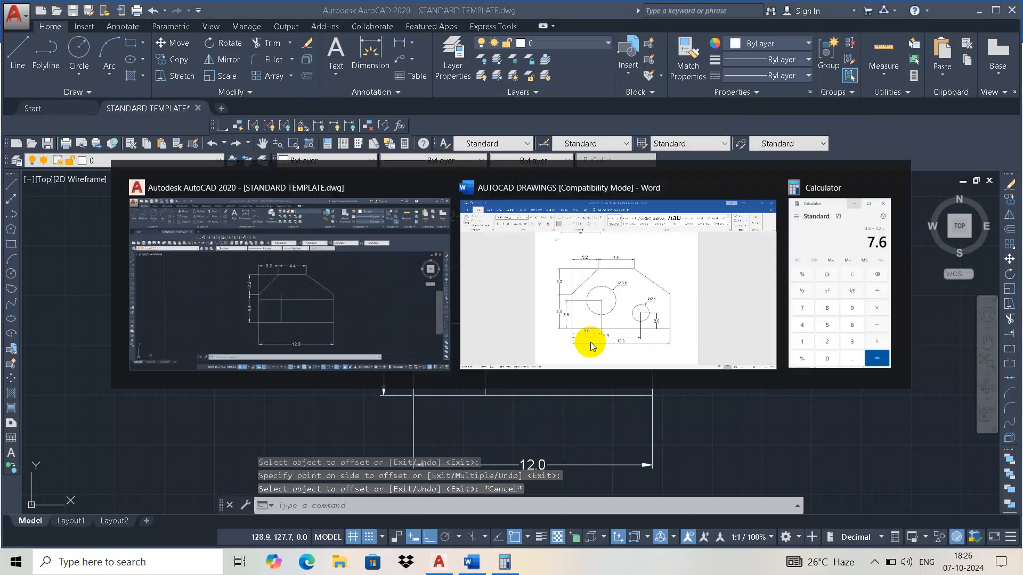
pyautogui.hotkey('alt', 'Tab')
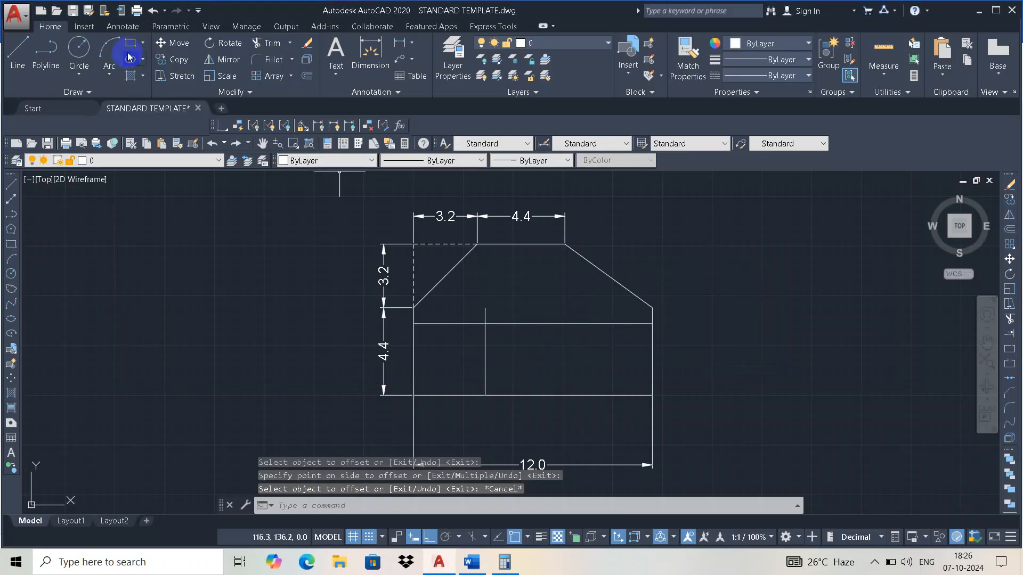
pyautogui.click(79, 50)
pyautogui.click(484, 323)
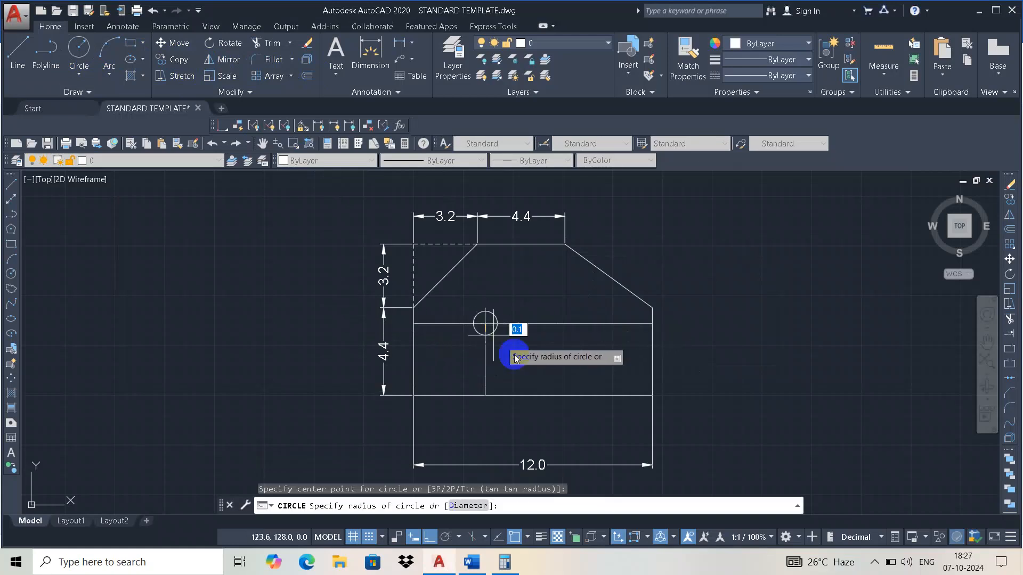
pyautogui.click(468, 506)
pyautogui.write('3.6')
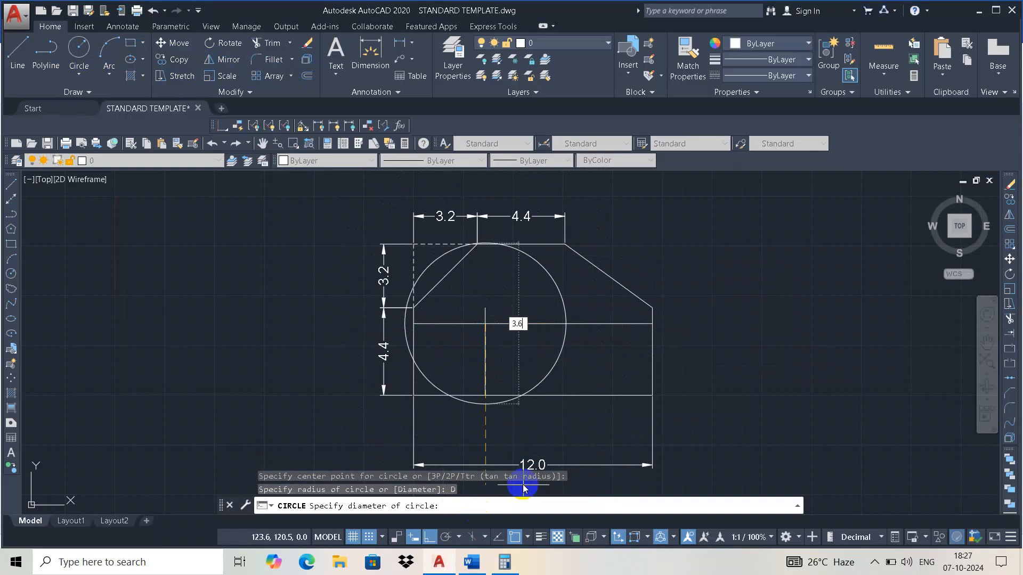
pyautogui.press('Return')
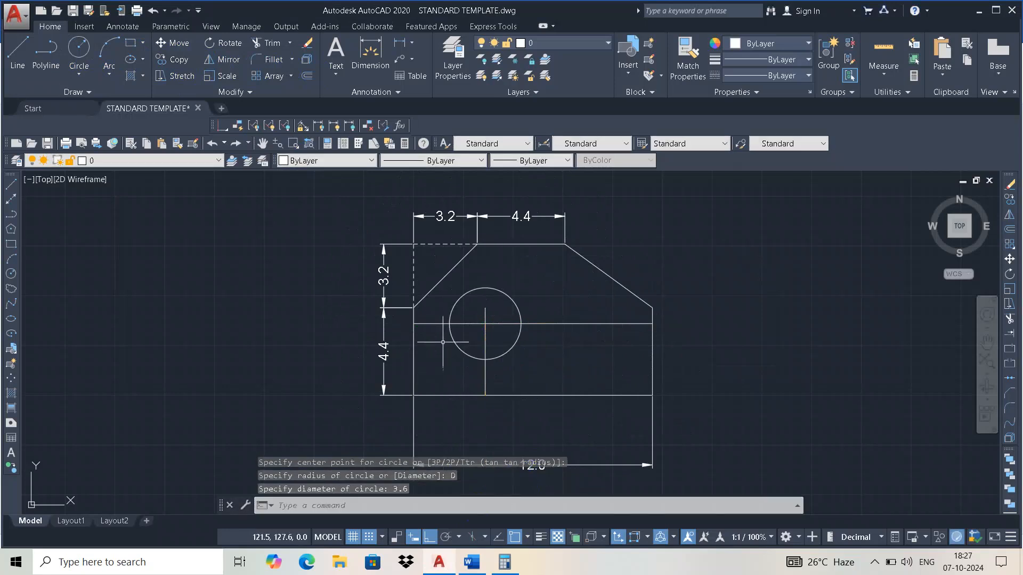
# Compare with the Word reference and erase the horizontal and vertical offset lines through the circle in AutoCAD.
pyautogui.click(434, 323)
pyautogui.hotkey('alt', 'Tab')
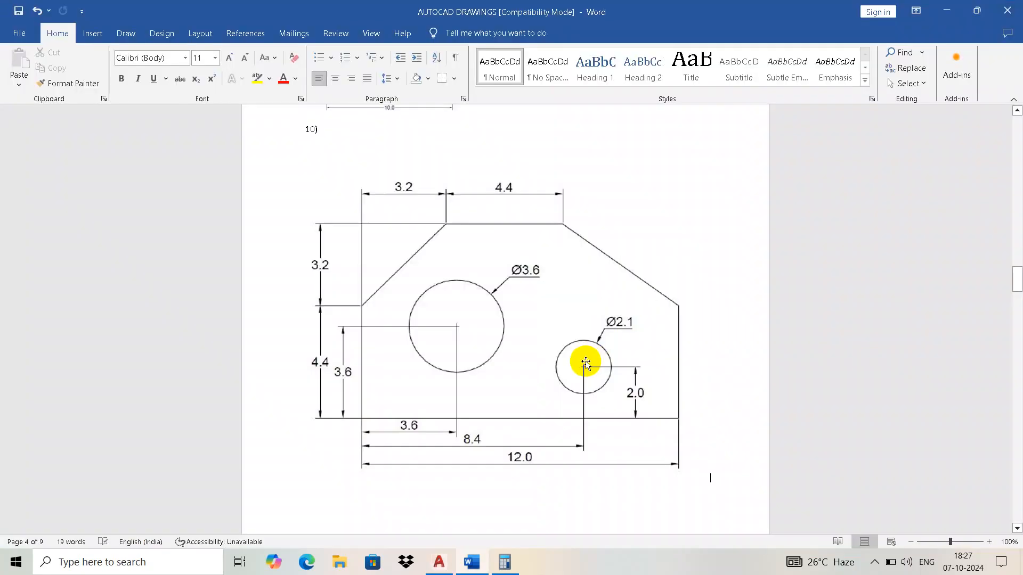
pyautogui.hotkey('alt', 'Tab')
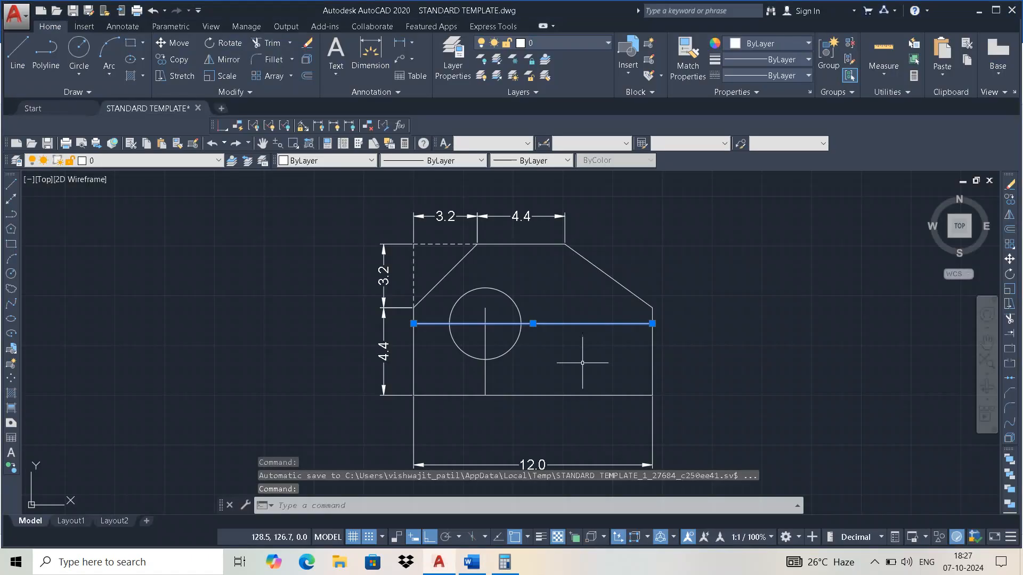
pyautogui.press('Delete')
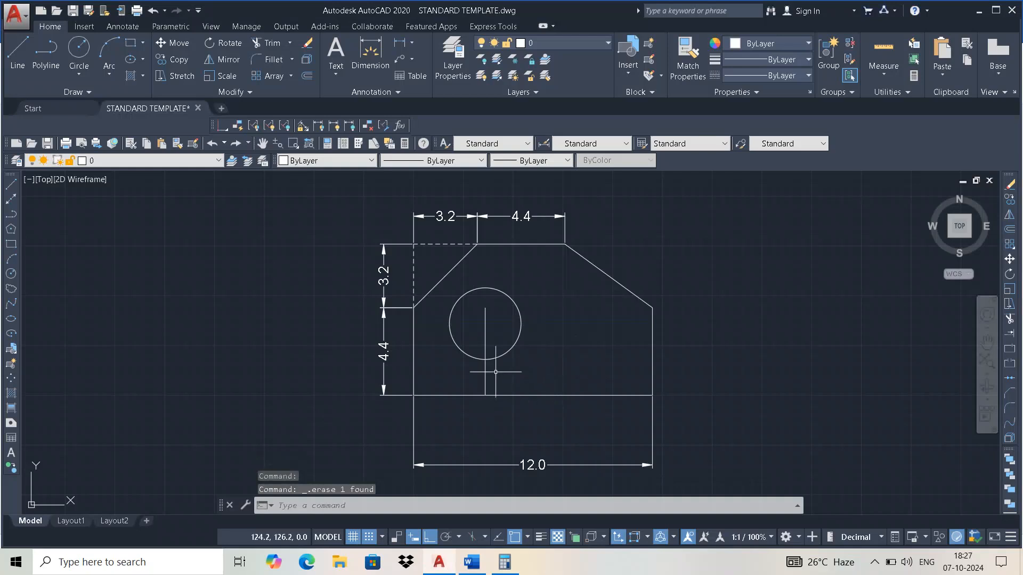
pyautogui.click(486, 378)
pyautogui.press('Delete')
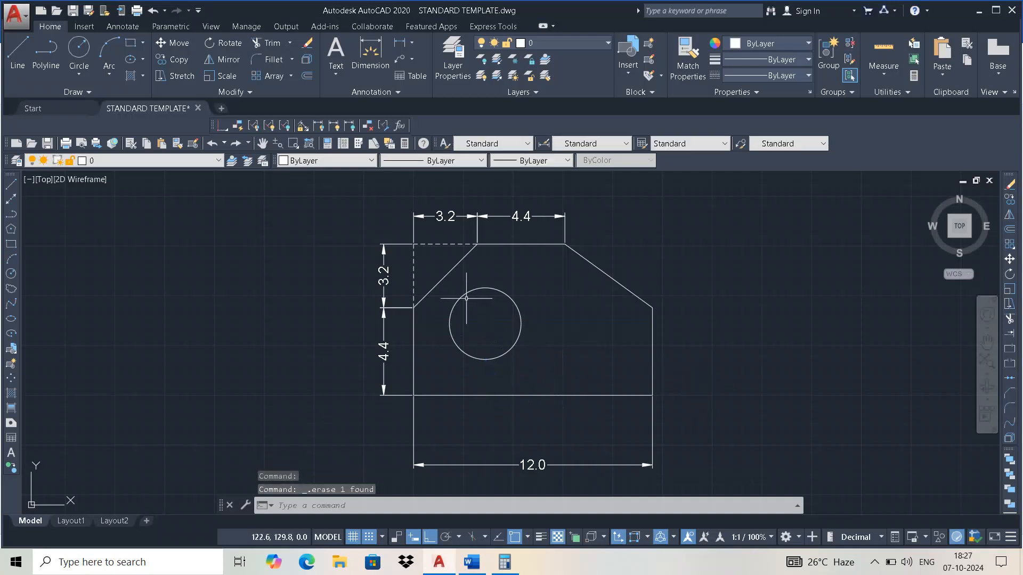
# Add a center mark to the circle.
pyautogui.click(123, 27)
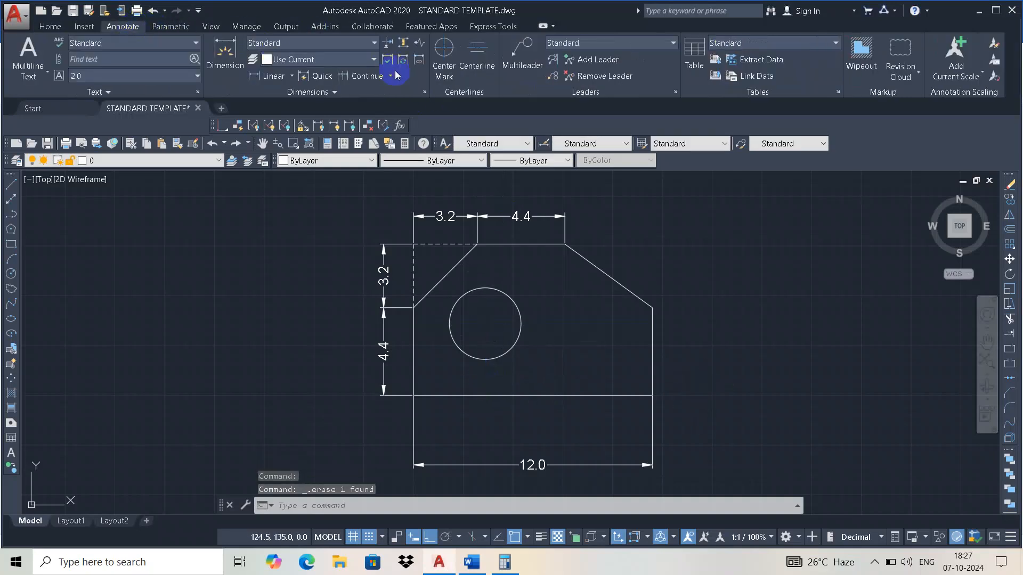
pyautogui.click(443, 49)
pyautogui.click(509, 299)
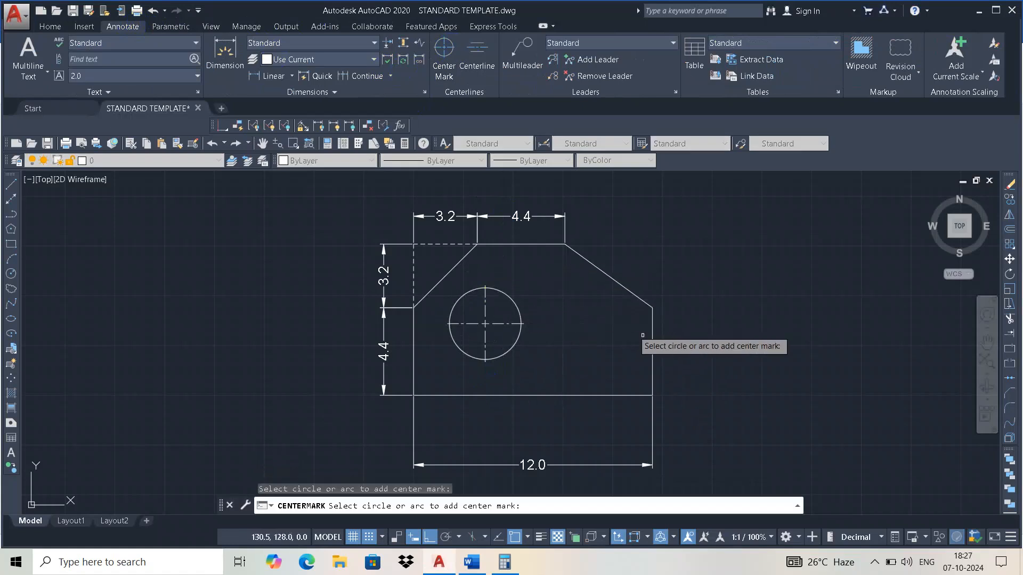
# Check the Word reference and dimension the horizontal distance from the plate's lower left corner to the circle centre, below the plate in AutoCAD.
pyautogui.hotkey('alt', 'Tab')
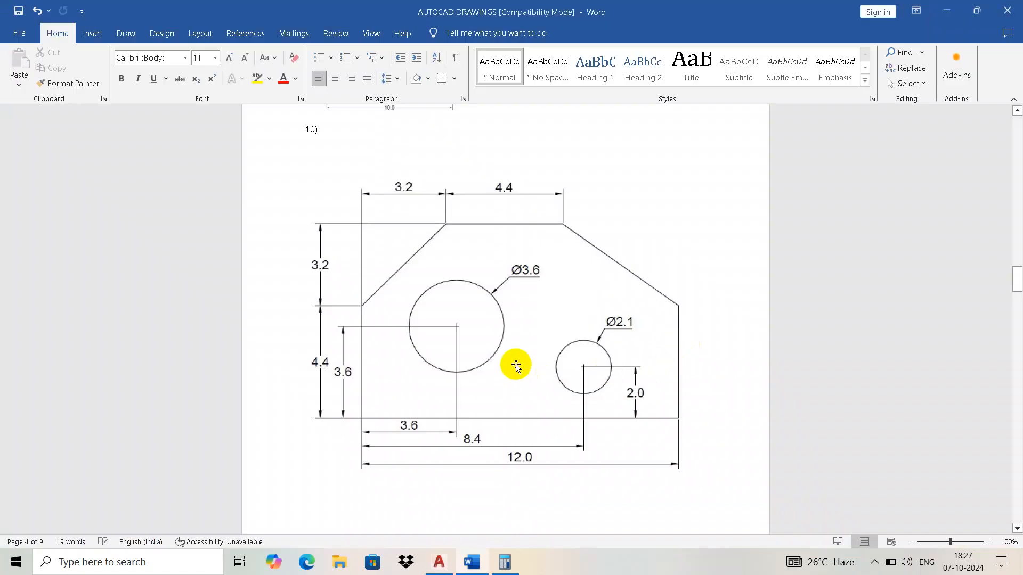
pyautogui.hotkey('alt', 'Tab')
pyautogui.click(373, 67)
pyautogui.click(413, 395)
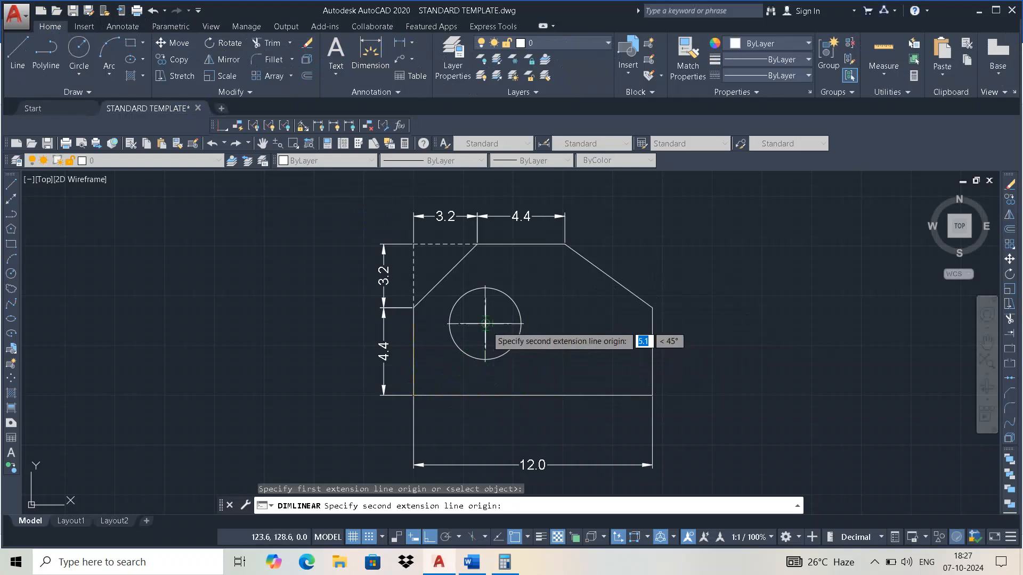
pyautogui.click(484, 323)
pyautogui.click(591, 434)
# Dimension the vertical distance from the circle centre to the bottom edge, placed between the left edge and its outer dimension.
pyautogui.rightClick(720, 326)
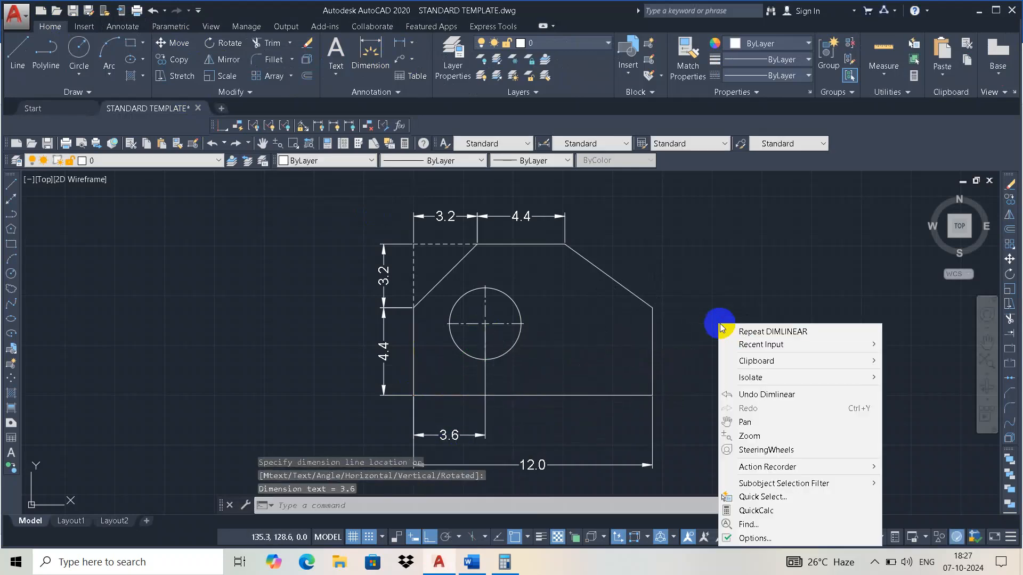
pyautogui.click(724, 331)
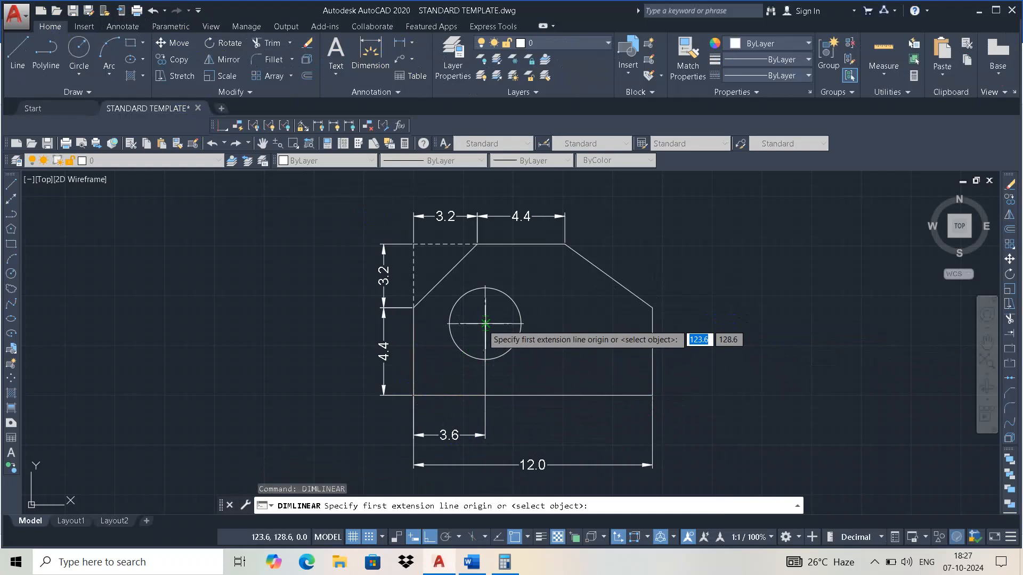
pyautogui.click(485, 323)
pyautogui.click(485, 395)
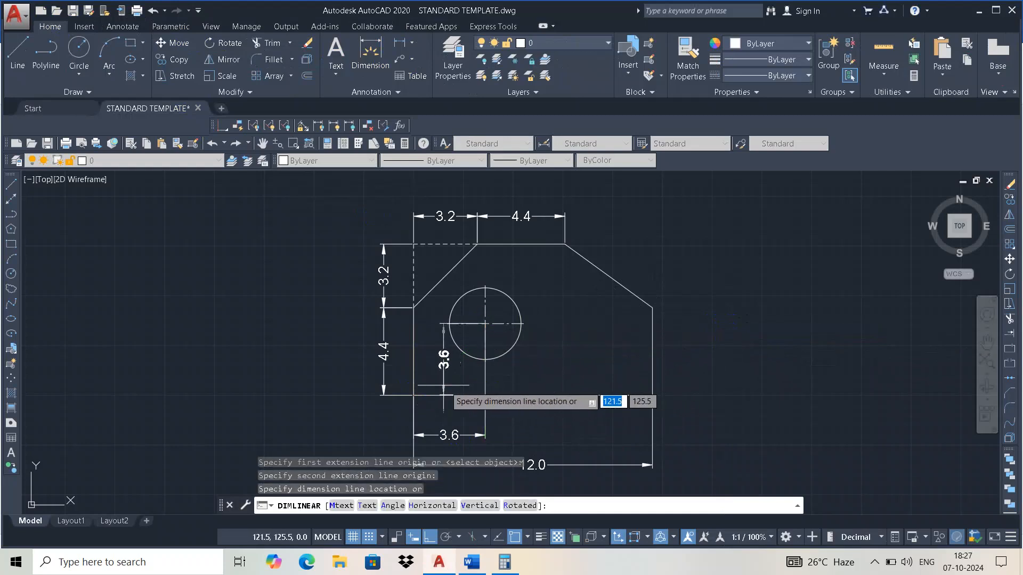
pyautogui.click(403, 381)
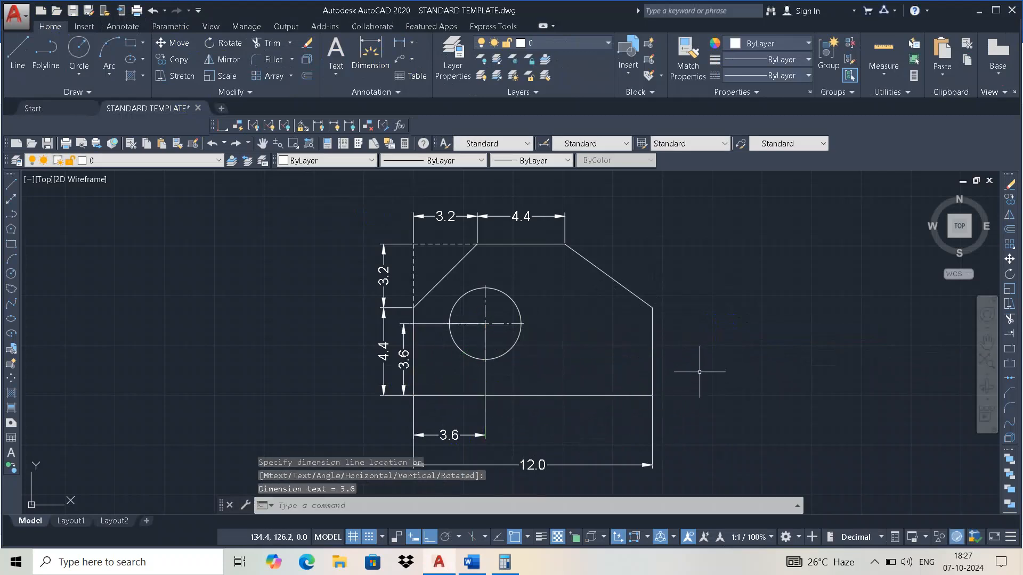
# Examine the smaller circle's diameter and centre distances in the Word reference and return to AutoCAD.
pyautogui.hotkey('alt', 'Tab')
pyautogui.hotkey('alt', 'Tab')
pyautogui.hotkey('alt', 'Tab')
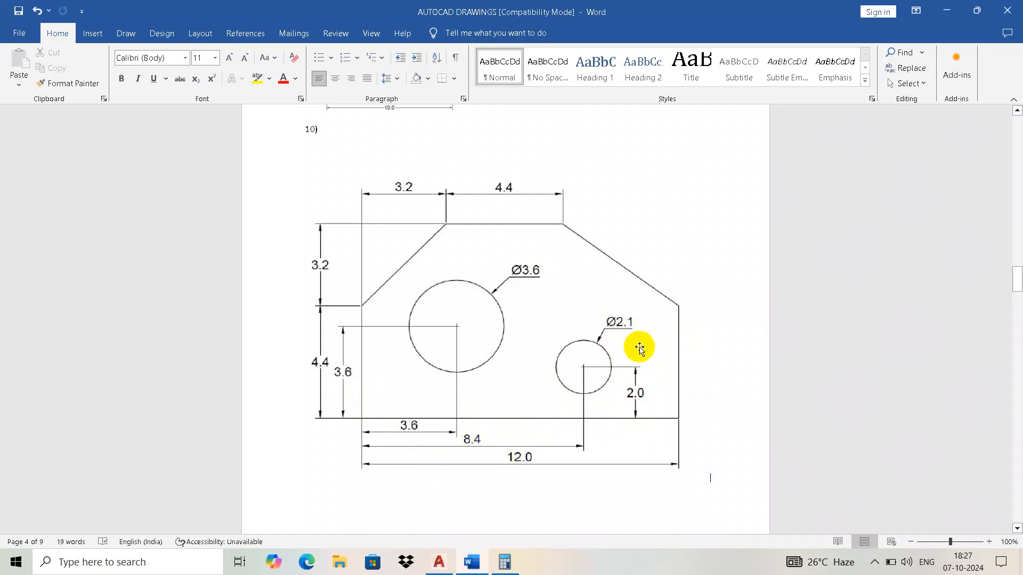
pyautogui.hotkey('alt', 'Tab')
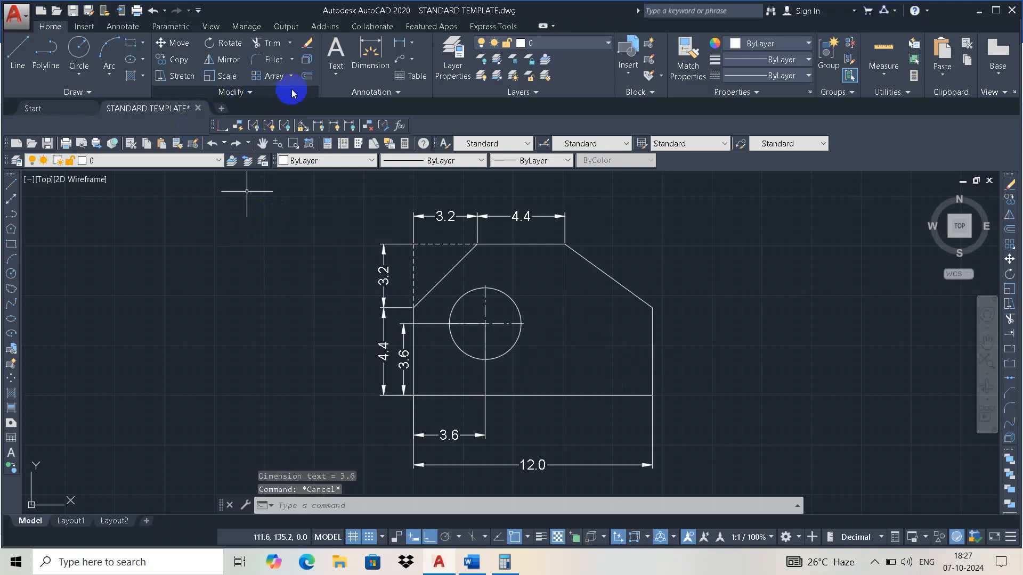
# Check the Word reference, return to AutoCAD and offset the plate's left vertical edge 8.4 to the right.
pyautogui.click(307, 76)
pyautogui.hotkey('alt', 'Tab')
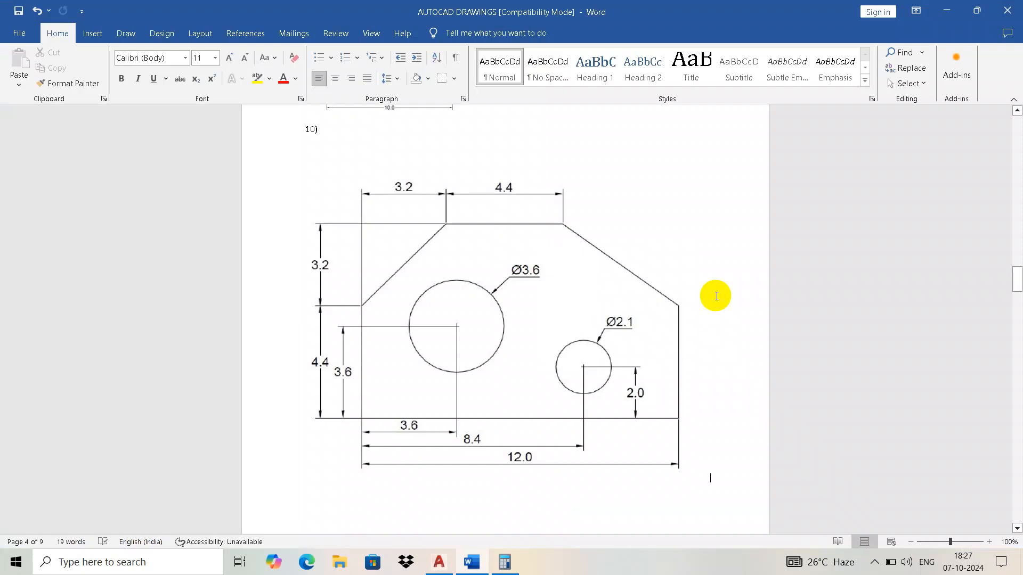
pyautogui.hotkey('alt', 'Tab')
pyautogui.hotkey('alt', 'Tab')
pyautogui.hotkey('alt', 'Tab')
pyautogui.write('8.4')
pyautogui.press('Return')
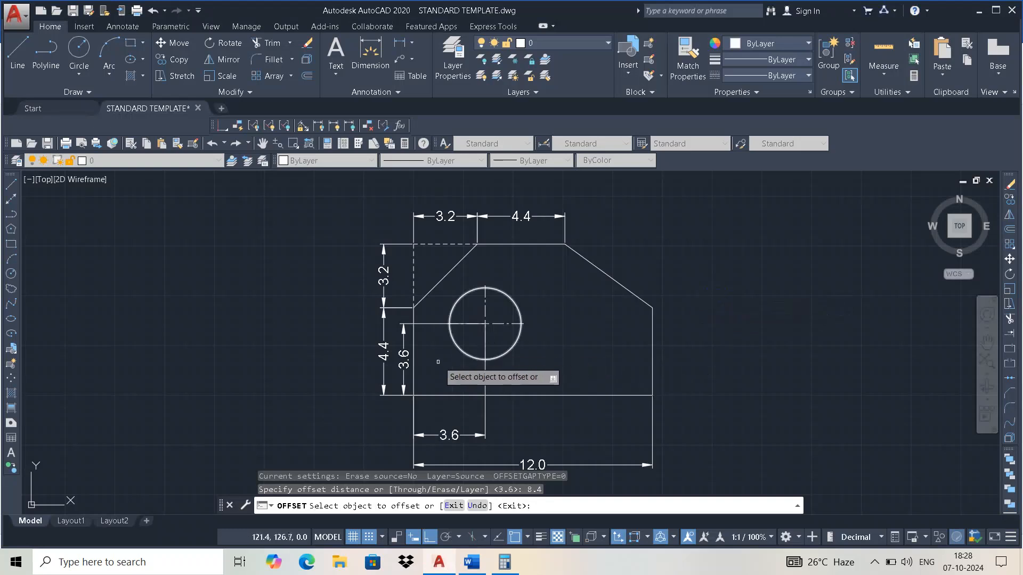
pyautogui.click(414, 358)
pyautogui.click(525, 355)
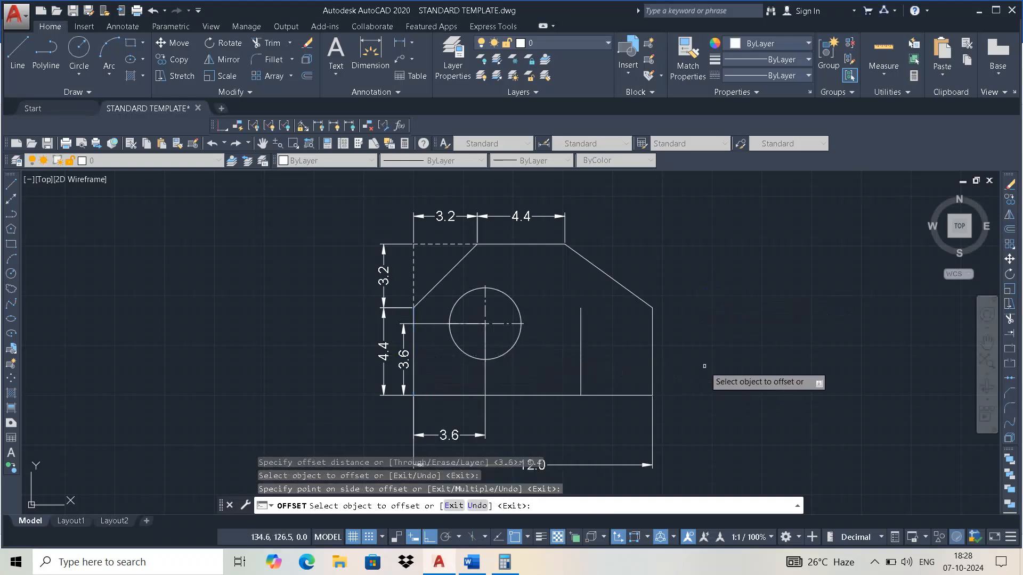
pyautogui.press('Escape')
# Check the smaller circle's centre height in the Word reference and offset the plate's bottom edge 2 upward in AutoCAD.
pyautogui.hotkey('alt', 'Tab')
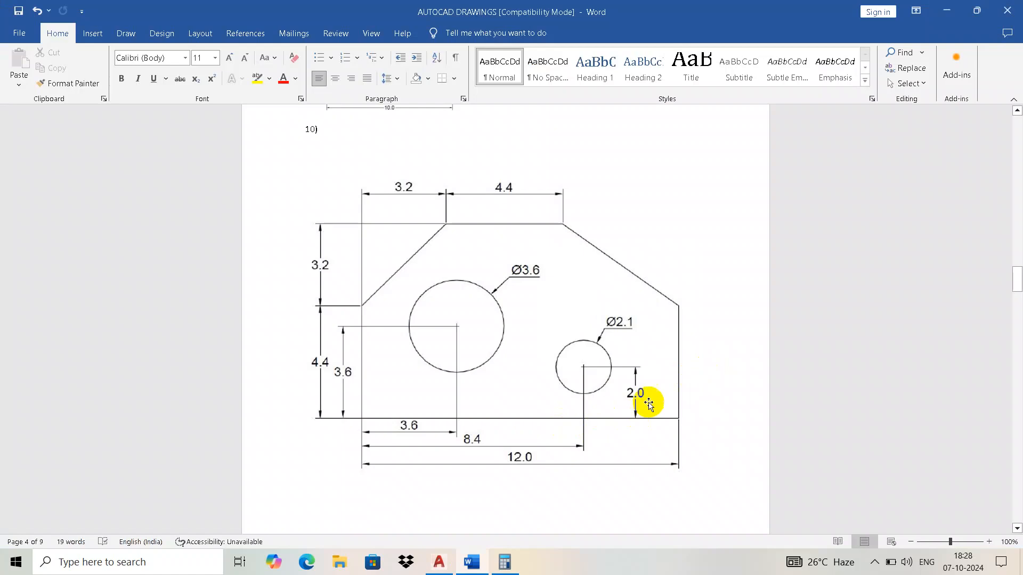
pyautogui.hotkey('alt', 'Tab')
pyautogui.click(410, 53)
pyautogui.click(307, 76)
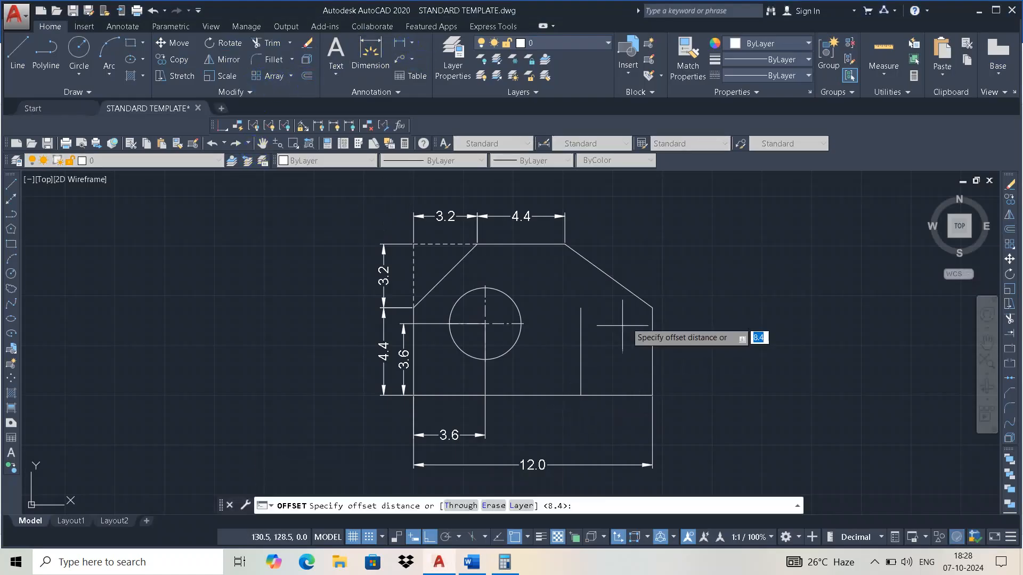
pyautogui.press('Return')
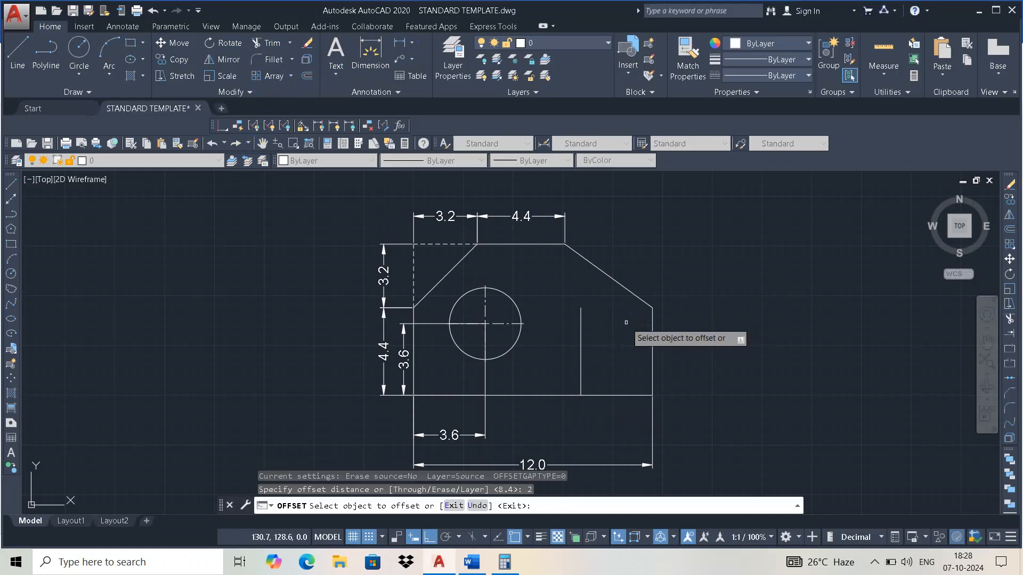
pyautogui.click(543, 396)
pyautogui.click(539, 377)
pyautogui.press('Escape')
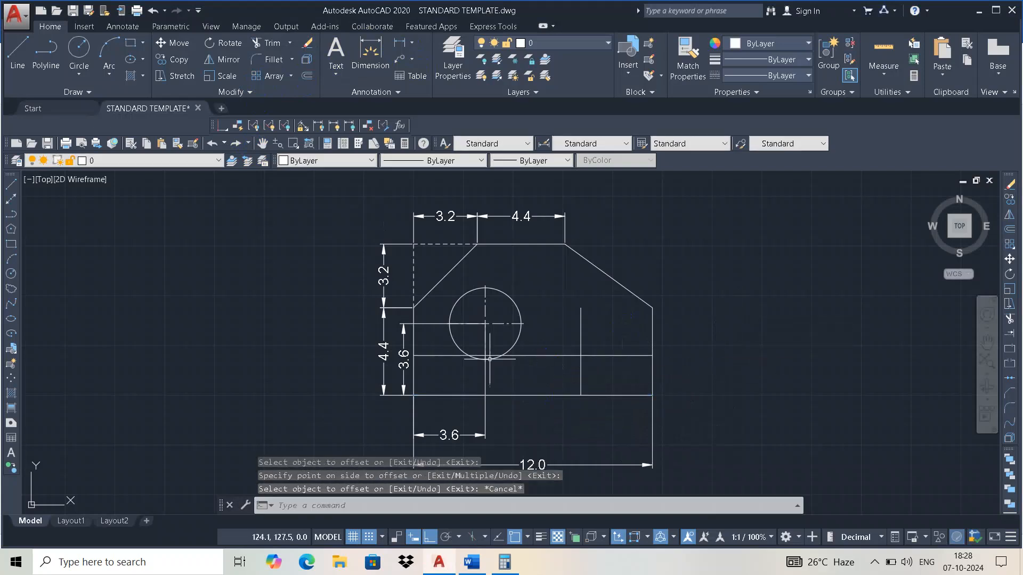
# Draw a circle of diameter 2.1 centred on the intersection of the two offset lines, checking the diameter in the Word reference.
pyautogui.click(78, 48)
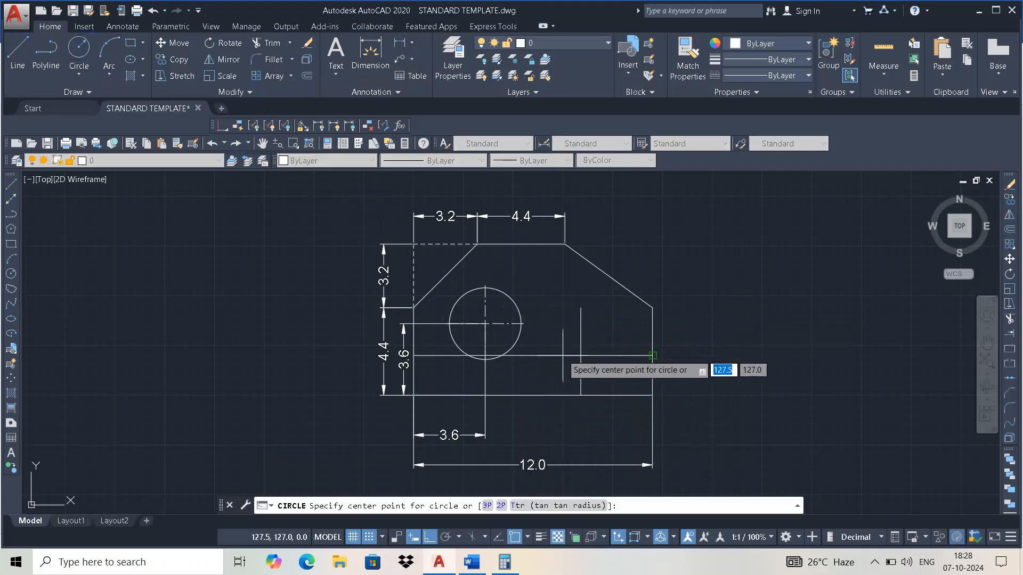
pyautogui.click(581, 355)
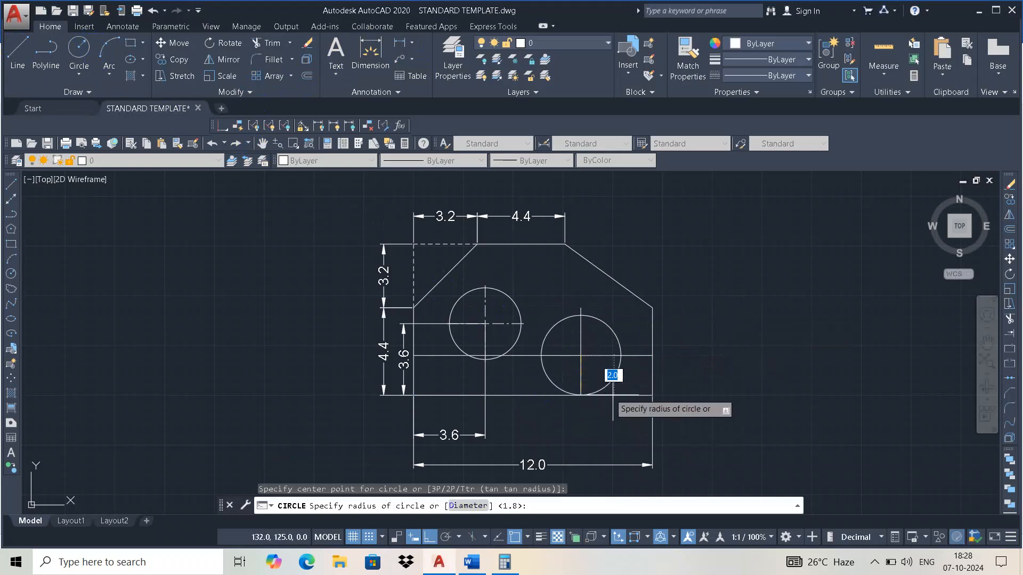
pyautogui.click(393, 526)
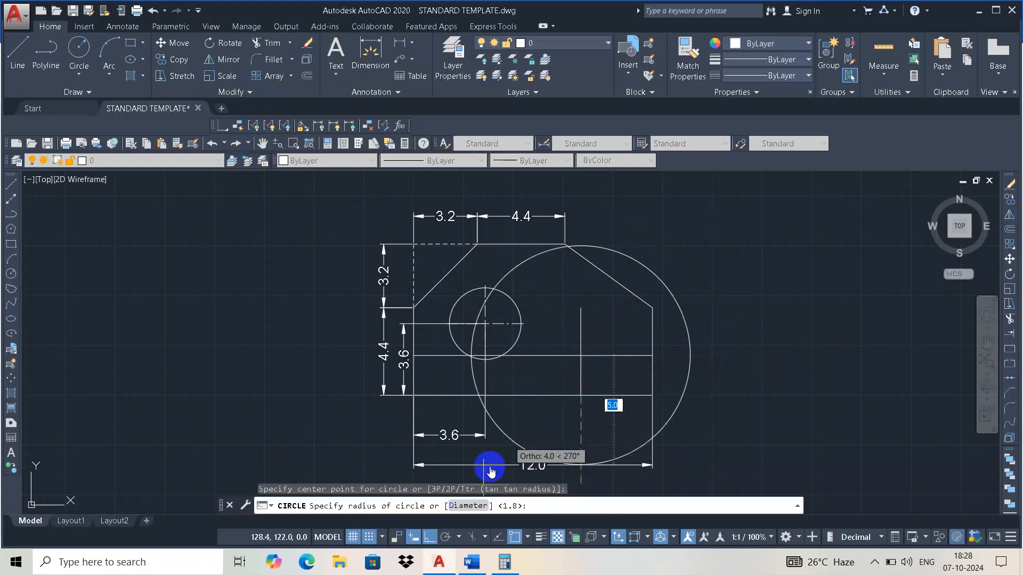
pyautogui.hotkey('alt', 'Tab')
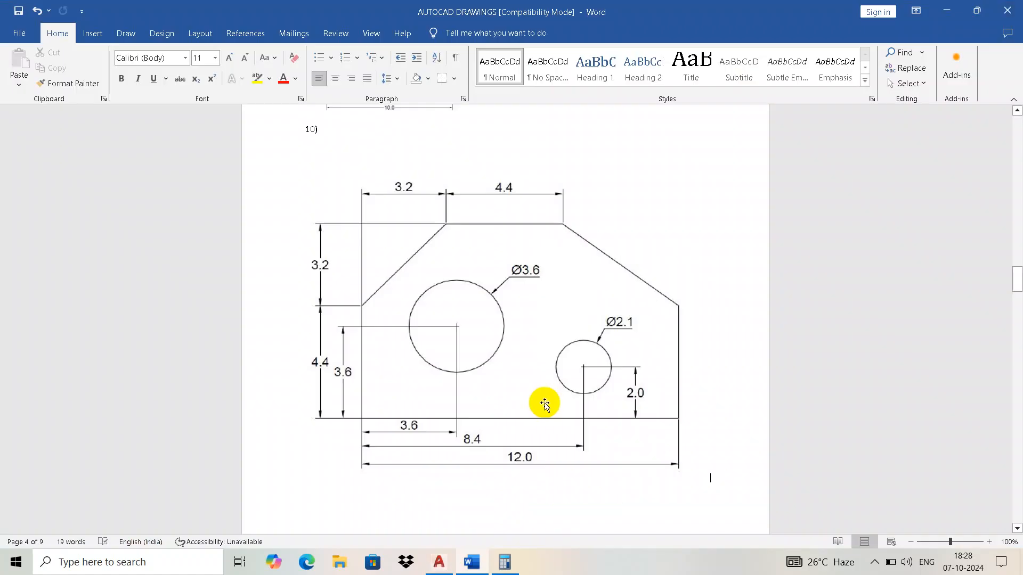
pyautogui.hotkey('alt', 'Tab')
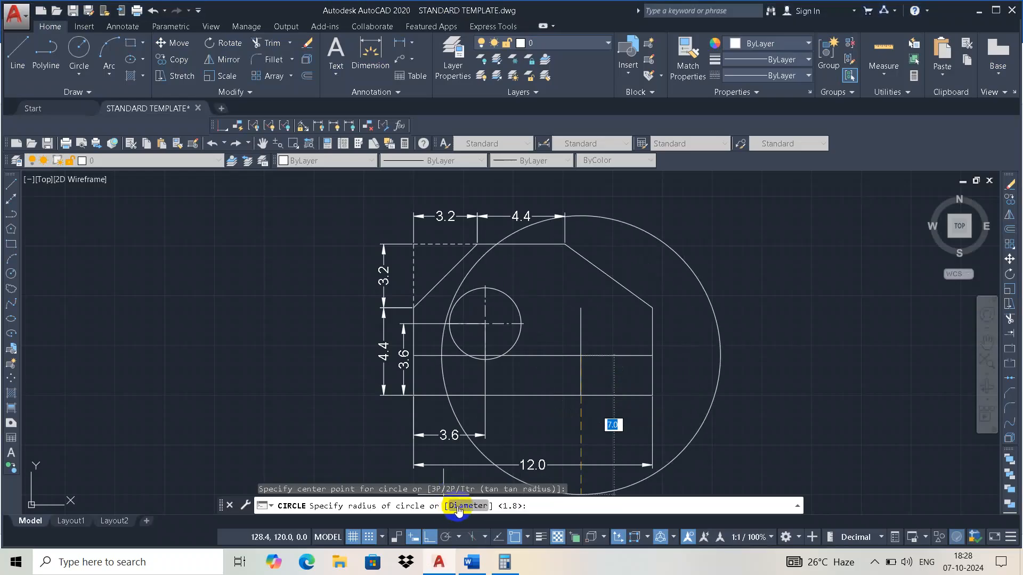
pyautogui.click(459, 509)
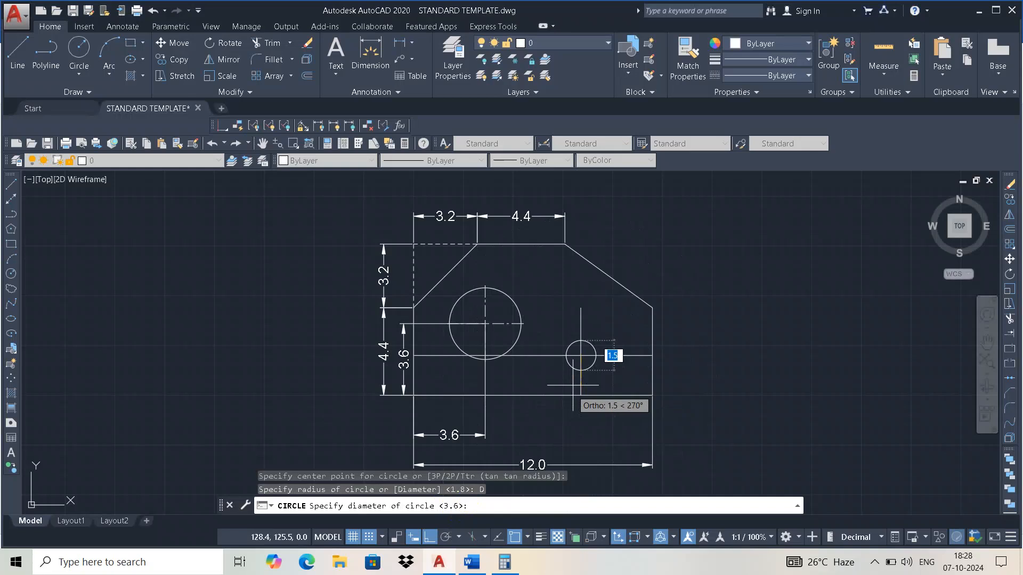
pyautogui.write('2.1')
pyautogui.press('Return')
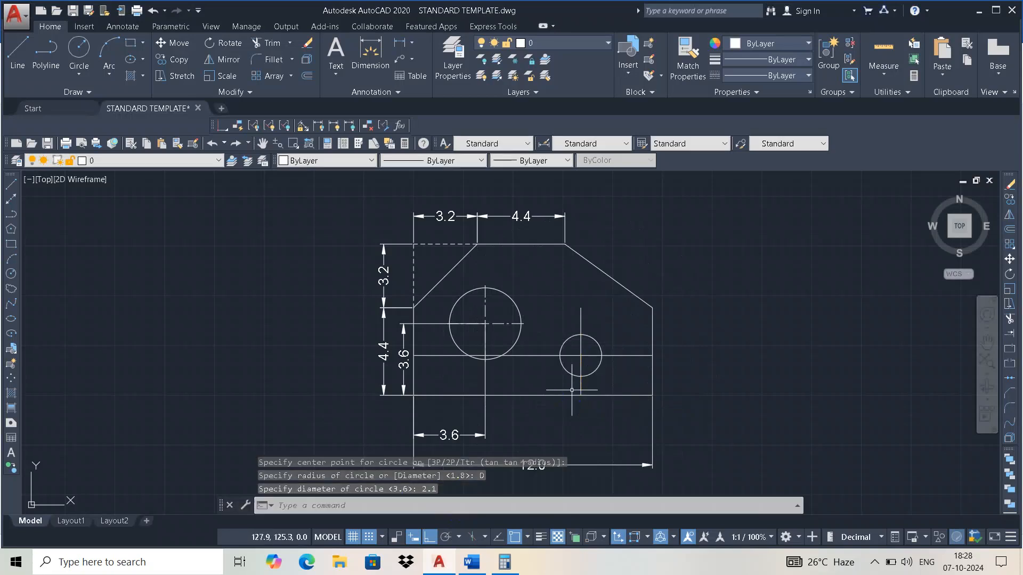
# Delete the two offset construction lines and add a center mark to the smaller circle.
pyautogui.click(562, 355)
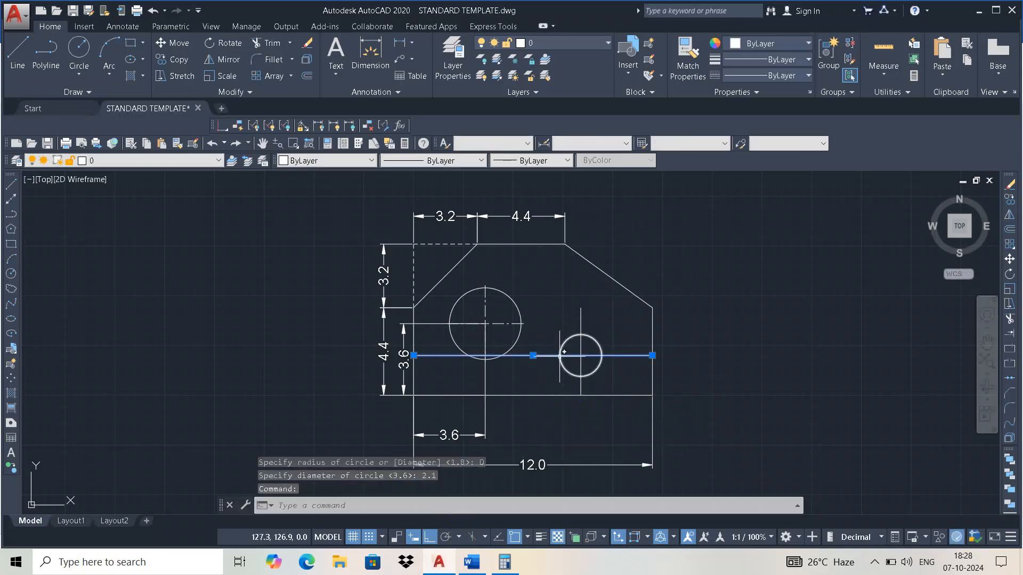
pyautogui.press('Delete')
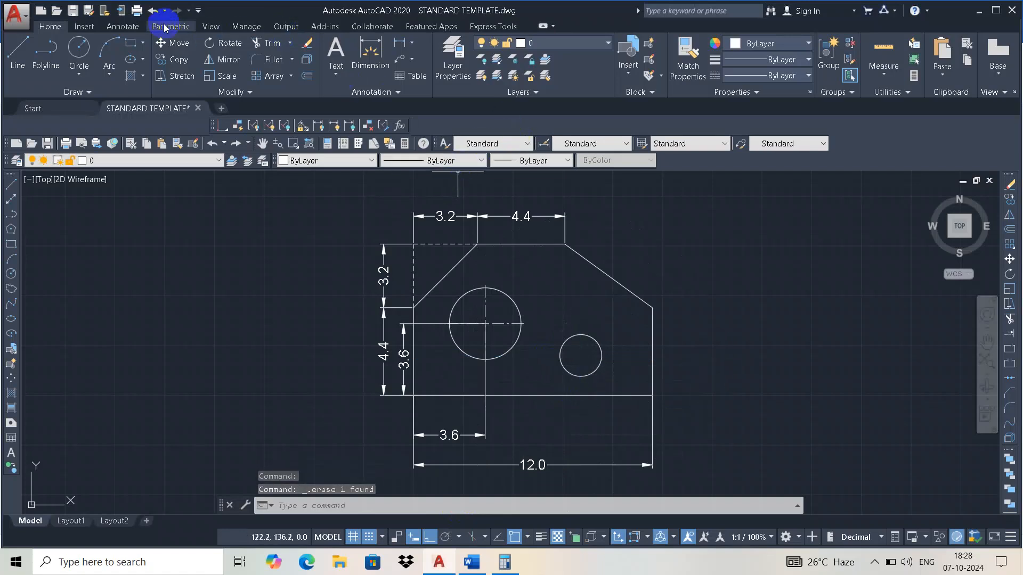
pyautogui.click(123, 26)
pyautogui.click(445, 60)
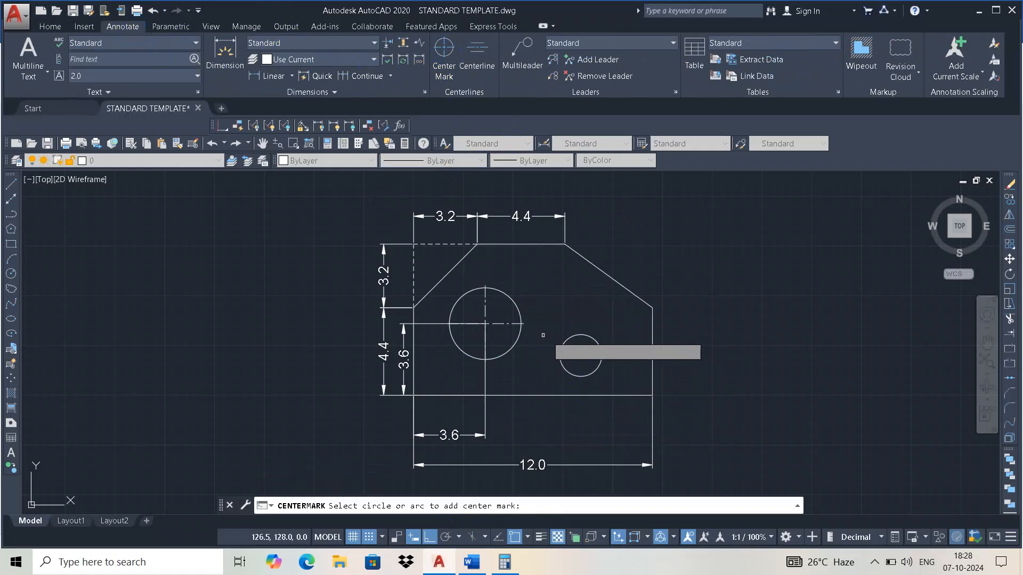
pyautogui.click(559, 355)
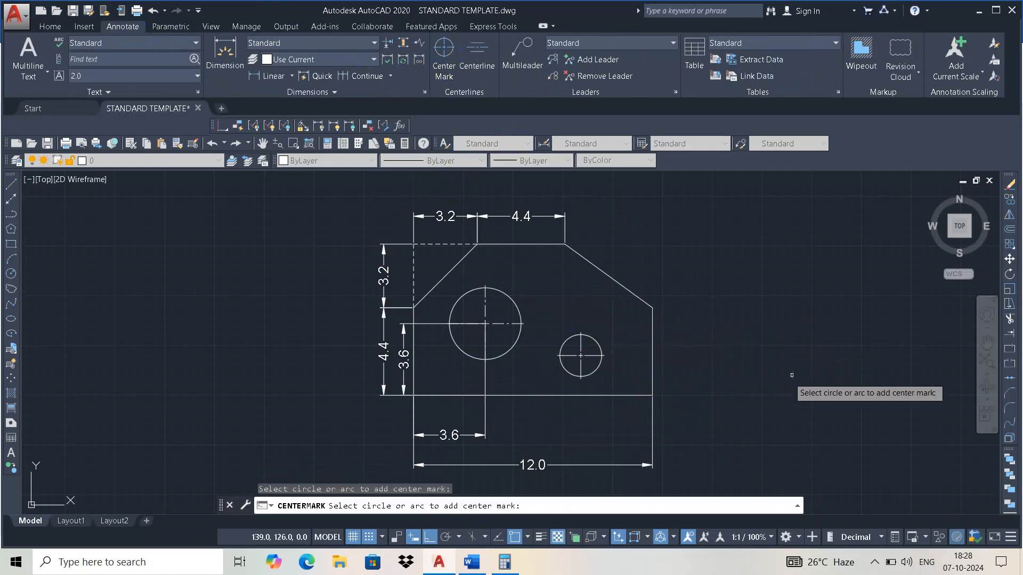
# Check the Word reference and dimension the horizontal distance from the plate's lower left corner to the smaller circle's centre, below the plate in AutoCAD.
pyautogui.hotkey('alt', 'Tab')
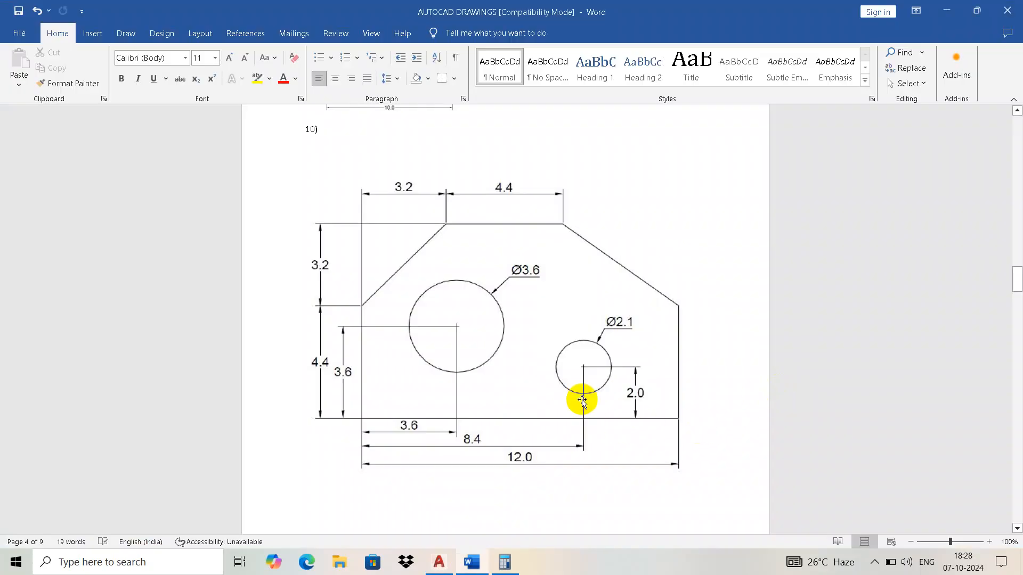
pyautogui.hotkey('alt', 'Tab')
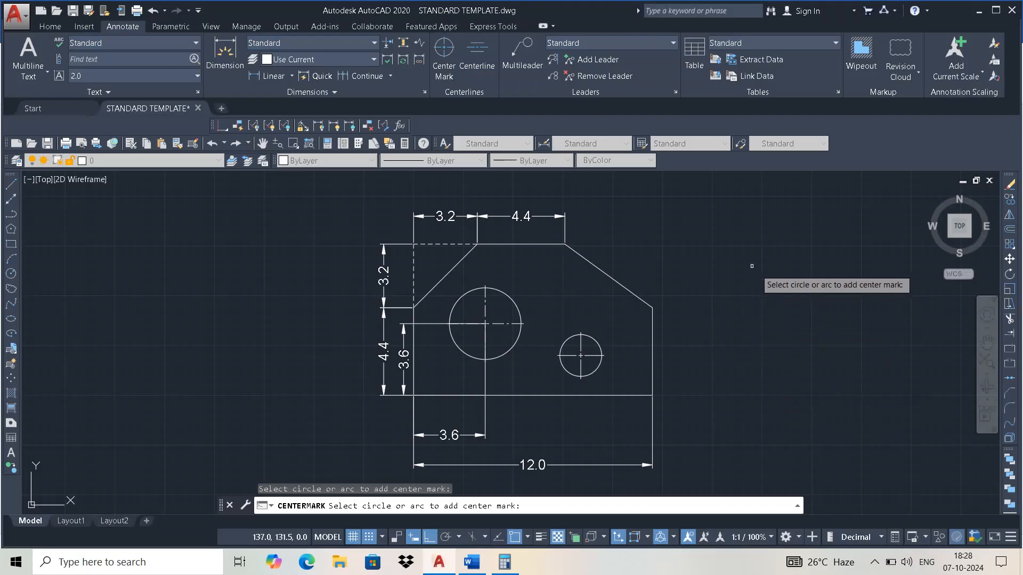
pyautogui.click(51, 27)
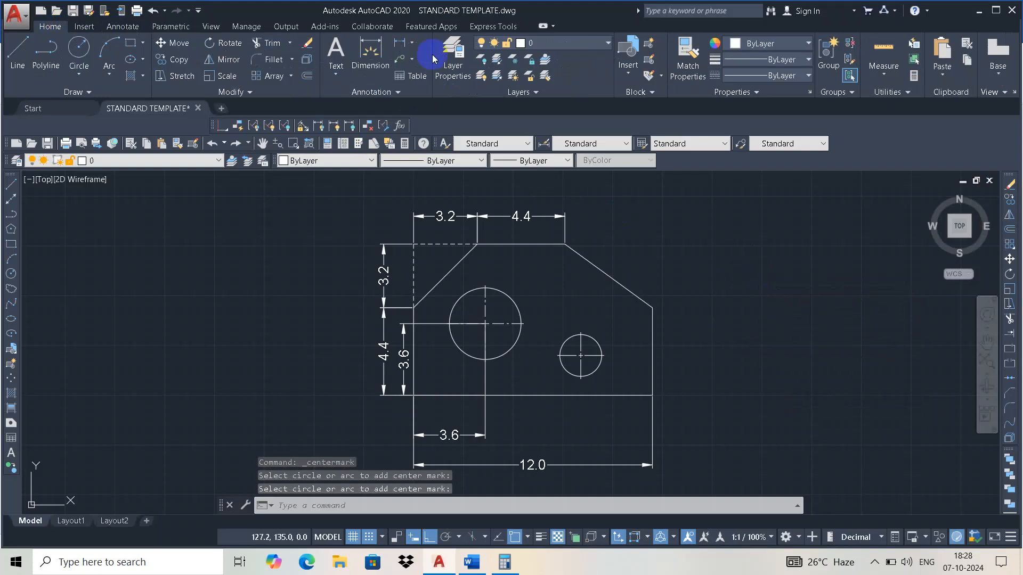
pyautogui.click(399, 44)
pyautogui.click(581, 355)
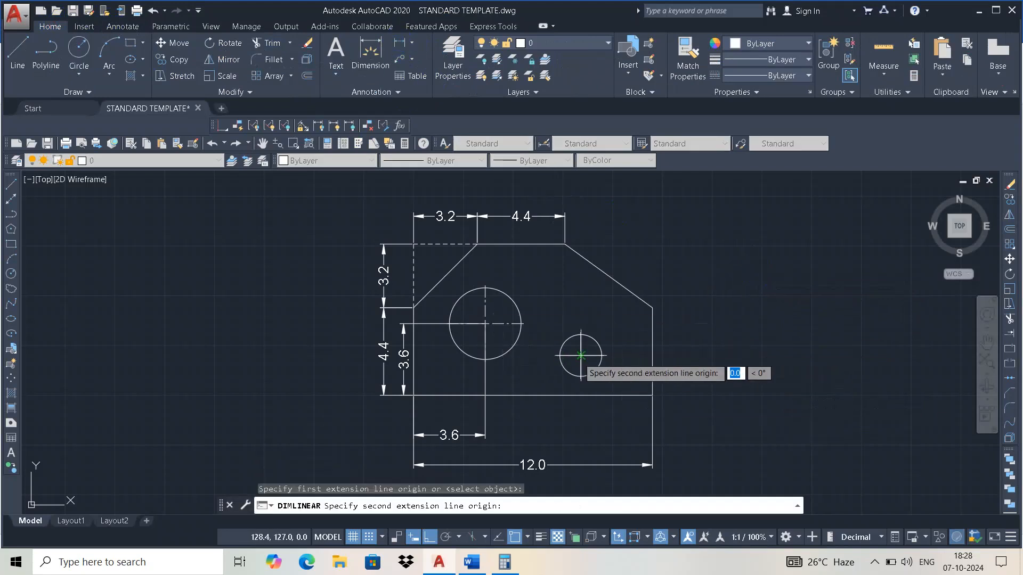
pyautogui.click(413, 395)
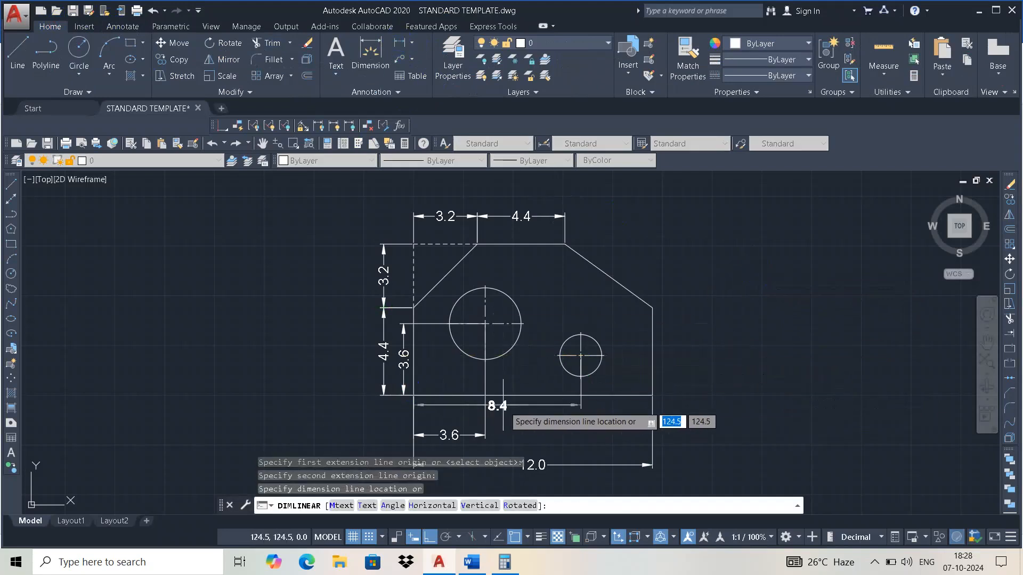
pyautogui.click(621, 445)
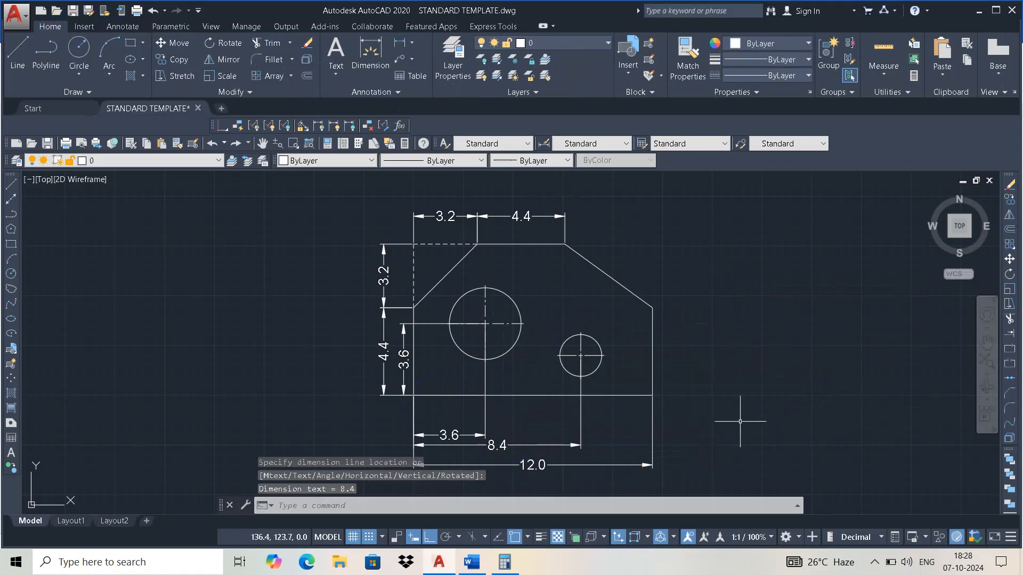
# Check the Word reference and dimension the vertical distance from the smaller circle's centre to the bottom edge, outside the plate's right edge in AutoCAD.
pyautogui.hotkey('alt', 'Tab')
pyautogui.press('Tab')
pyautogui.hotkey('alt', 'Tab')
pyautogui.hotkey('alt', 'Tab')
pyautogui.hotkey('alt', 'Tab')
pyautogui.click(472, 562)
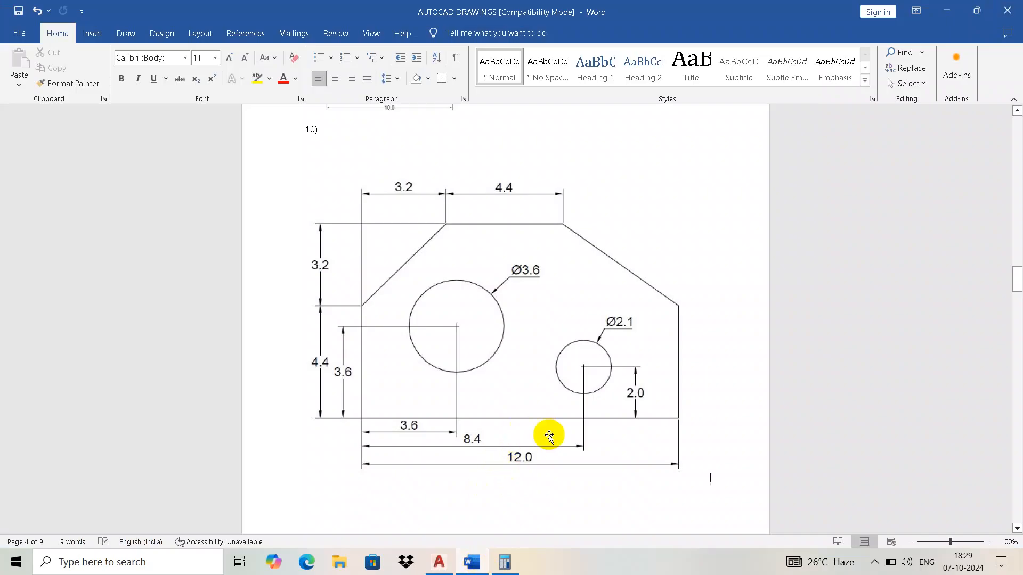
pyautogui.hotkey('alt', 'Tab')
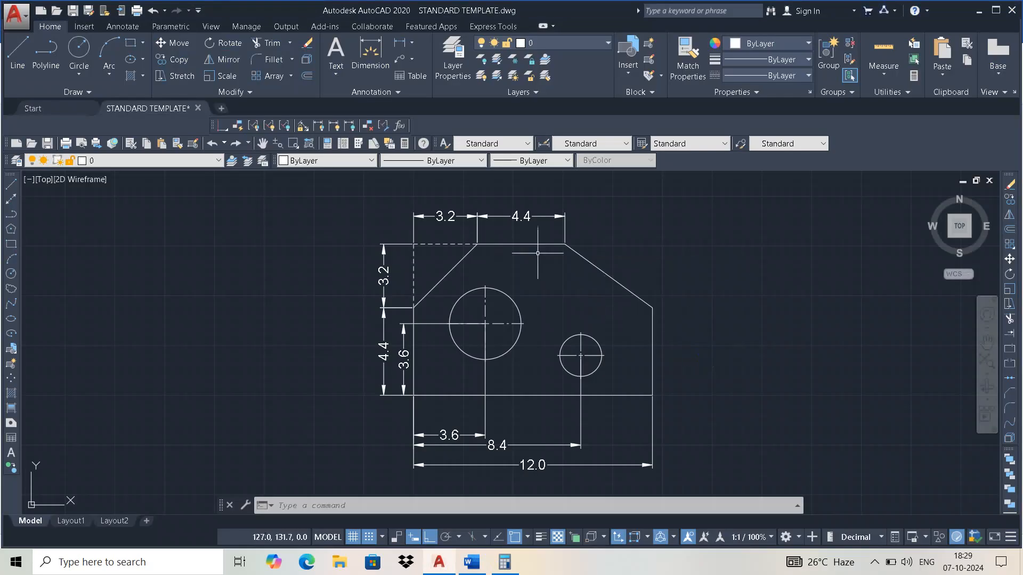
pyautogui.click(404, 54)
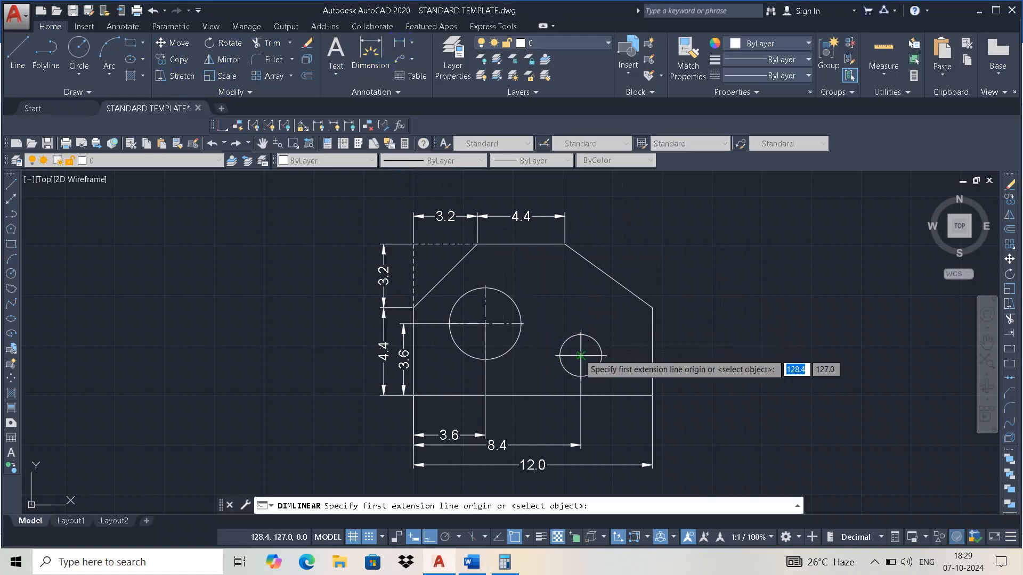
pyautogui.click(580, 355)
pyautogui.click(652, 395)
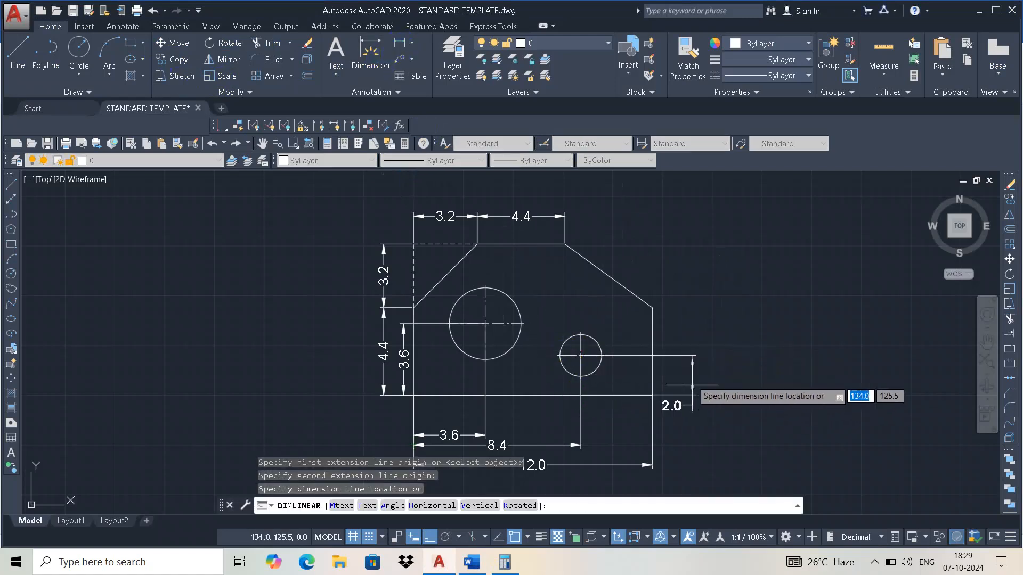
pyautogui.click(692, 375)
# Compare with the Word reference and move the 12.0 and 8.4 dimensions further down below the plate in AutoCAD to space them evenly.
pyautogui.hotkey('alt', 'Tab')
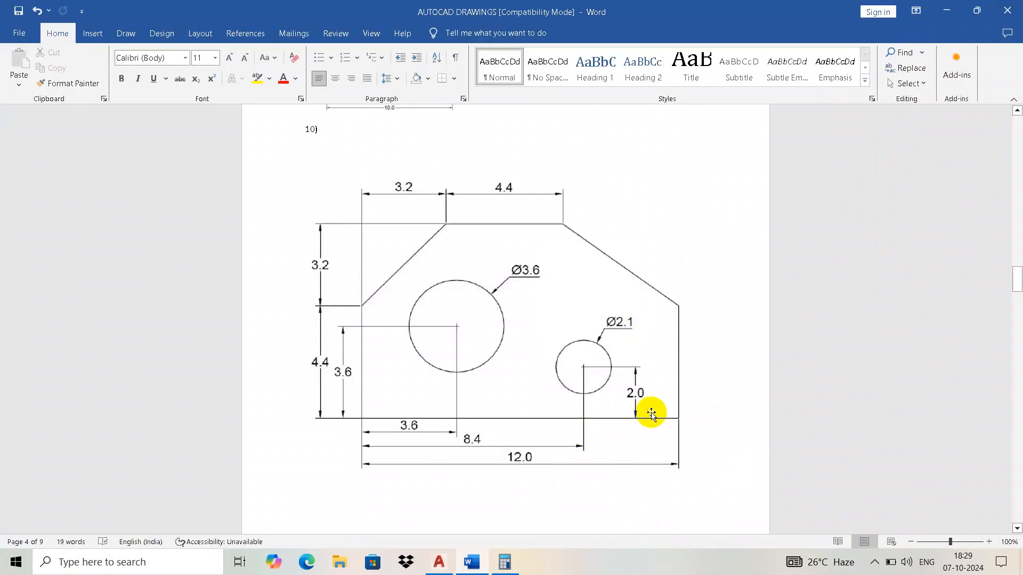
pyautogui.hotkey('alt', 'Tab')
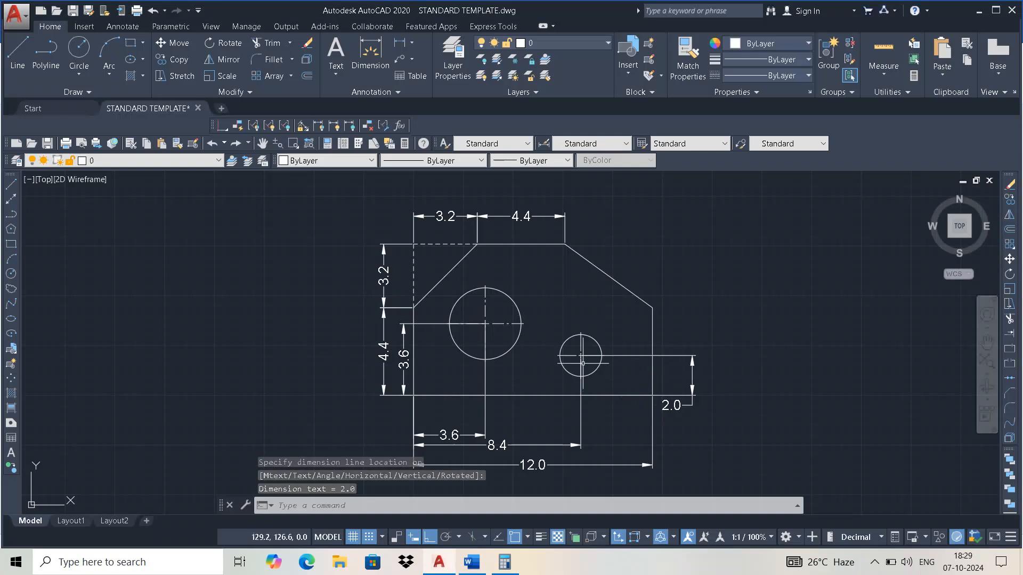
pyautogui.scroll(-3, 582, 363)
pyautogui.scroll(3, 564, 426)
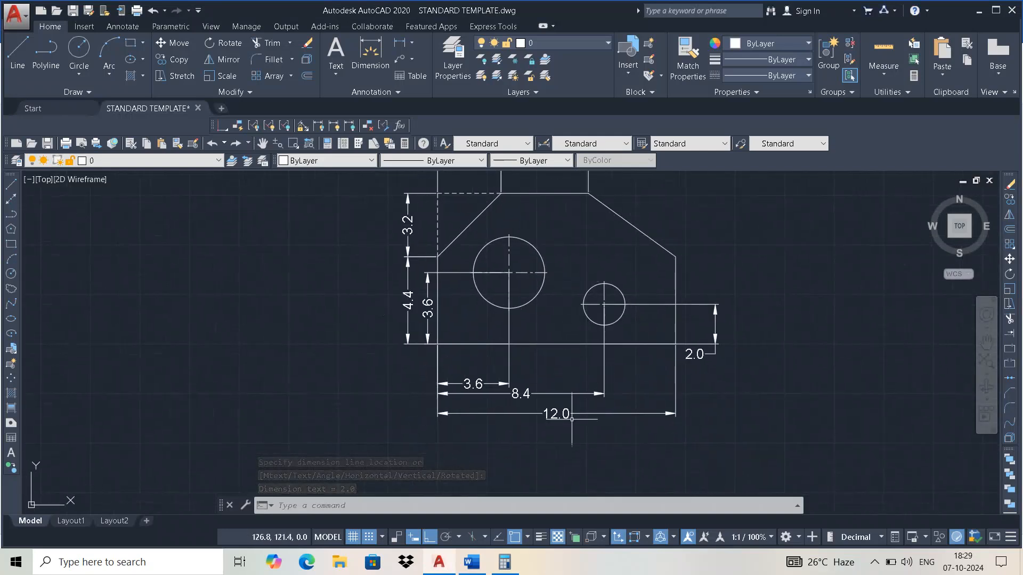
pyautogui.press('Escape')
pyautogui.click(557, 414)
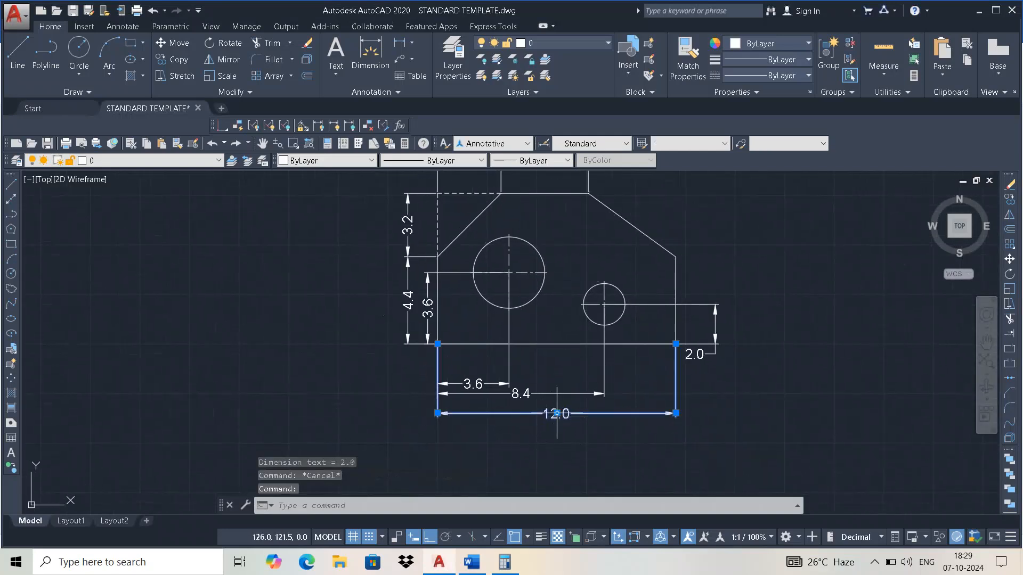
pyautogui.click(557, 414)
pyautogui.click(557, 433)
pyautogui.click(519, 394)
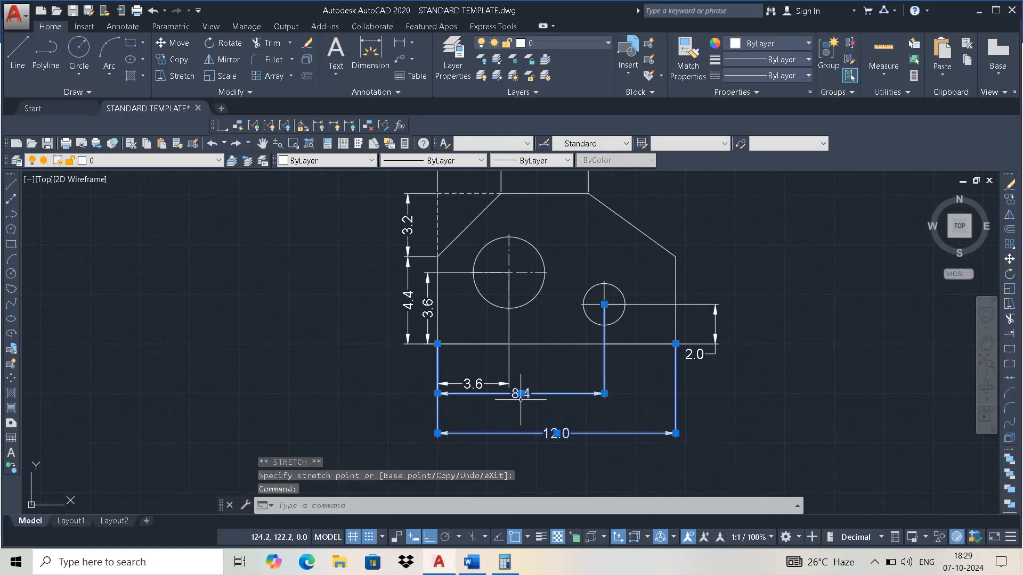
pyautogui.click(521, 394)
pyautogui.click(521, 403)
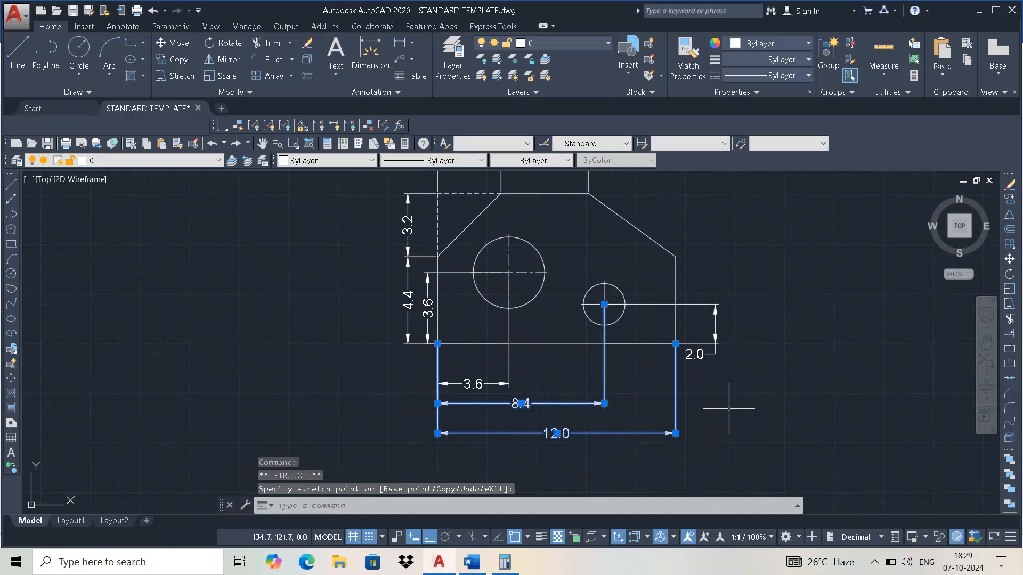
pyautogui.moveTo(488, 318); pyautogui.dragTo(488, 353, button='middle')
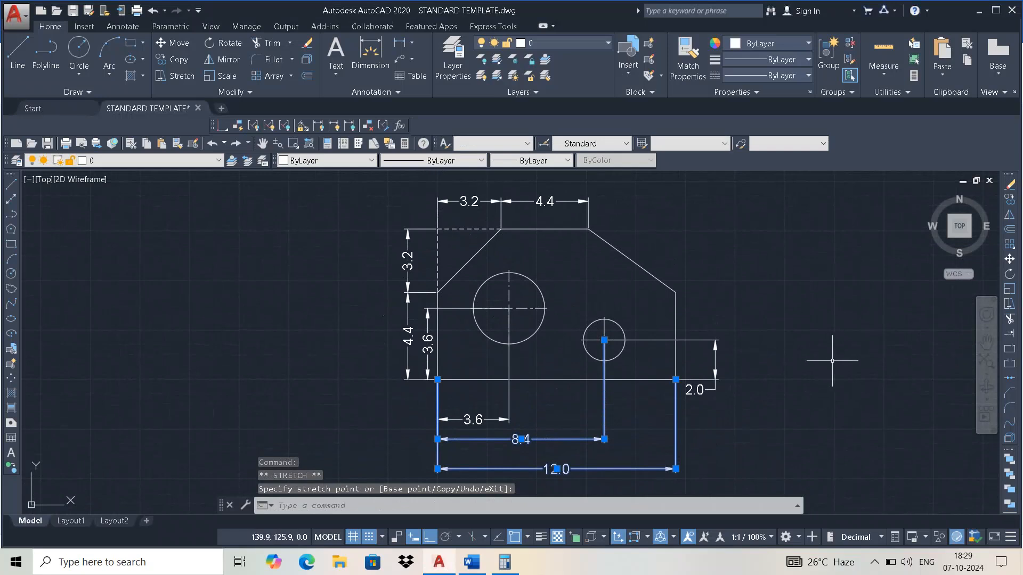
# Compare the plate's outline, circles and dimensions in AutoCAD with the exercise 10 reference in Word, clearing the dimension selection.
pyautogui.hotkey('alt', 'Tab')
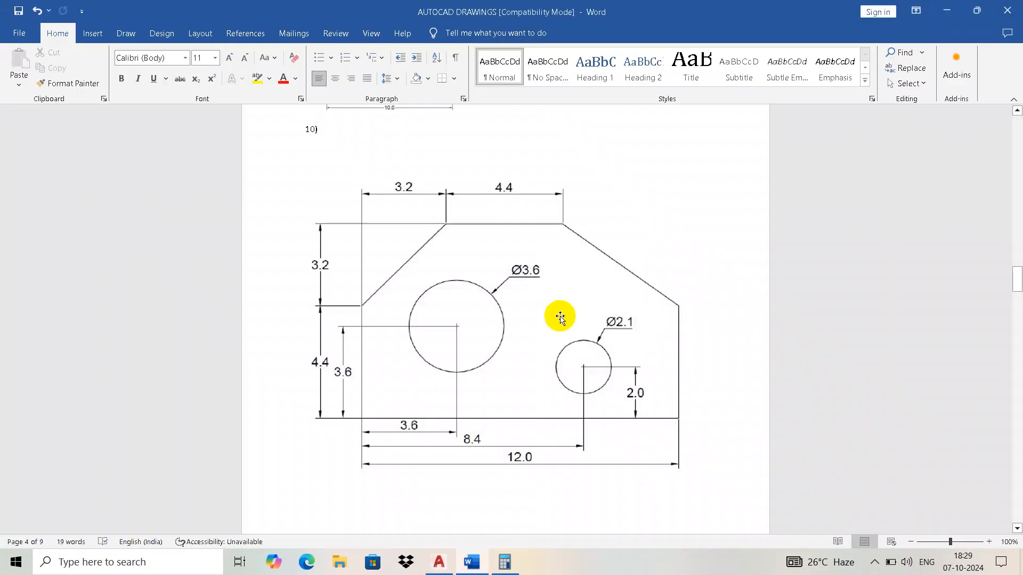
pyautogui.hotkey('alt', 'Tab')
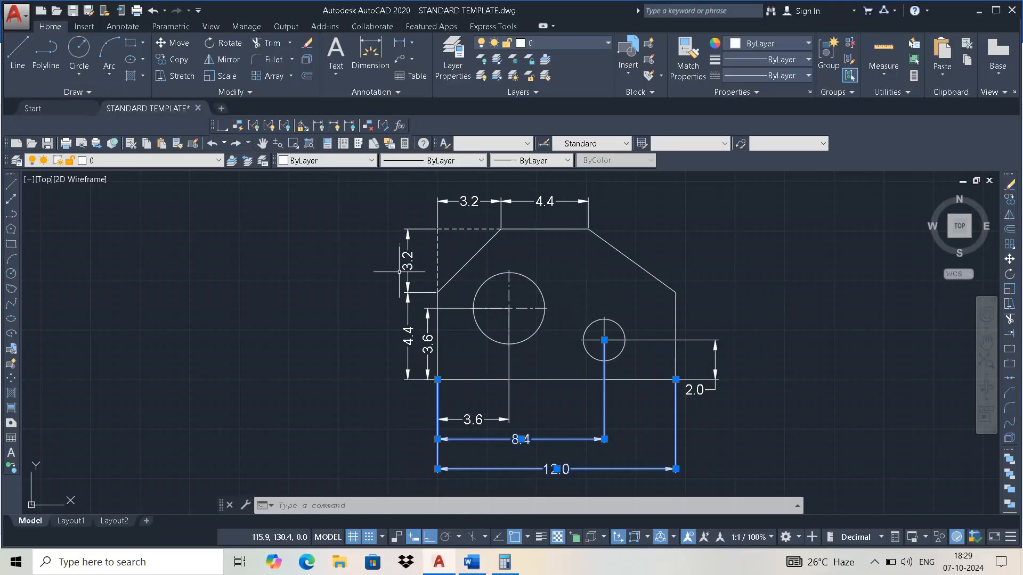
pyautogui.hotkey('alt', 'Tab')
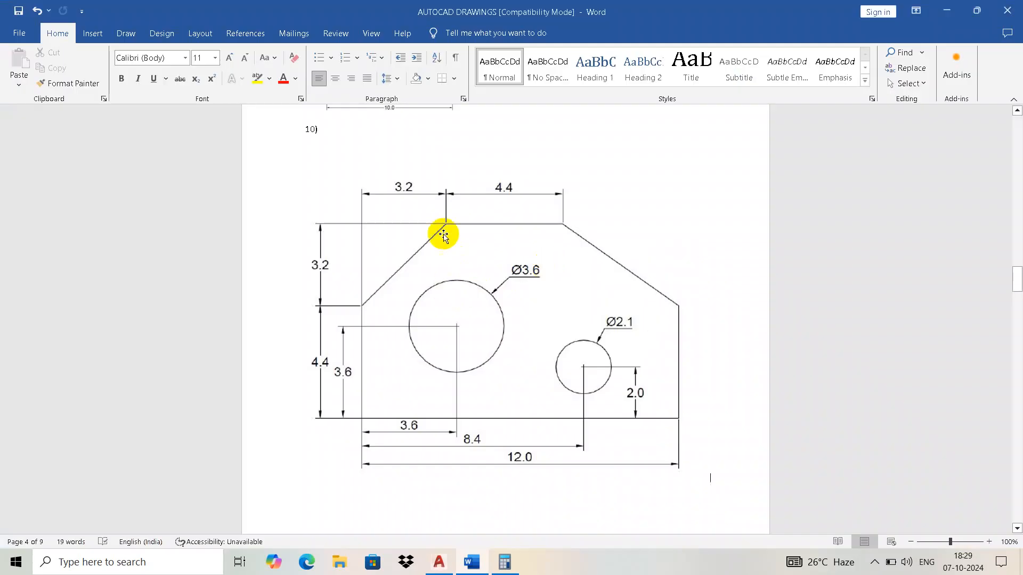
pyautogui.hotkey('alt', 'Tab')
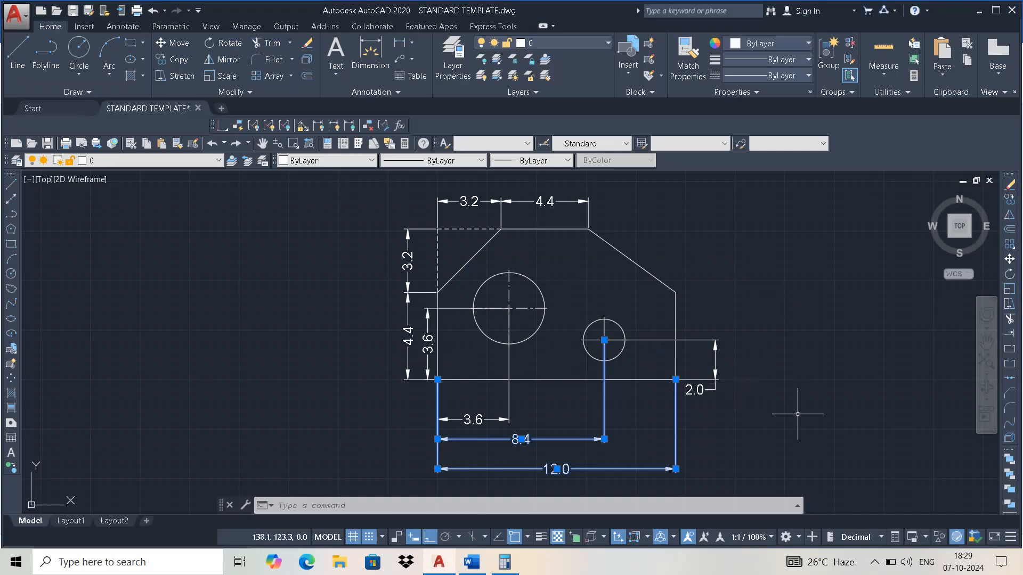
pyautogui.press('Escape')
pyautogui.moveTo(703, 343); pyautogui.dragTo(705, 331, button='middle')
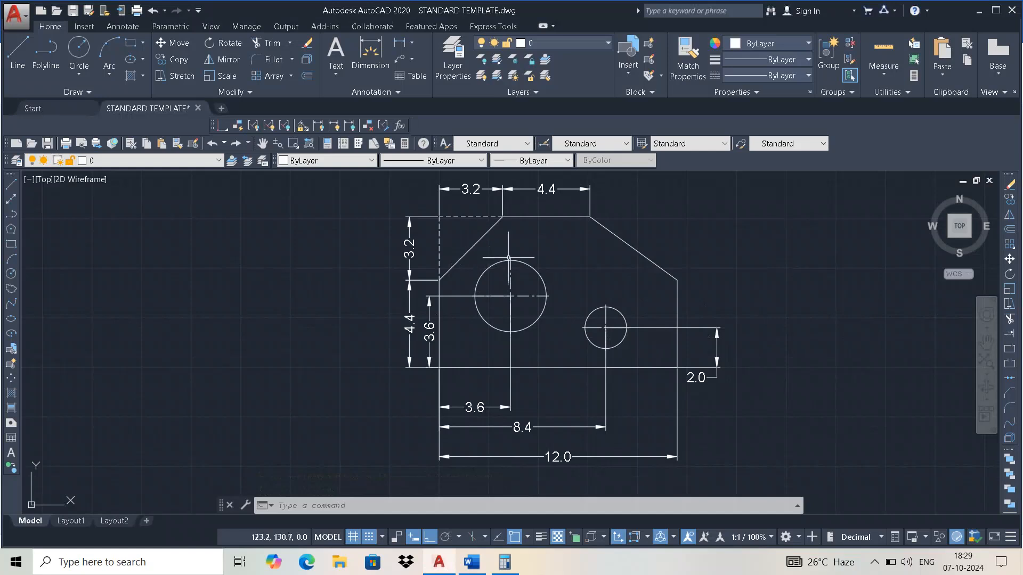
pyautogui.hotkey('alt', 'Tab')
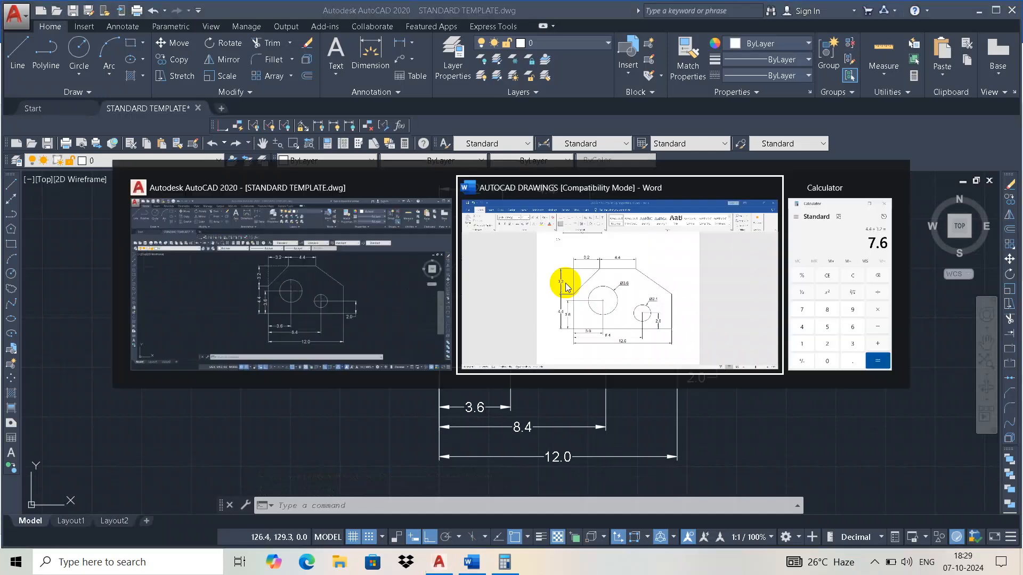
pyautogui.hotkey('alt', 'Tab')
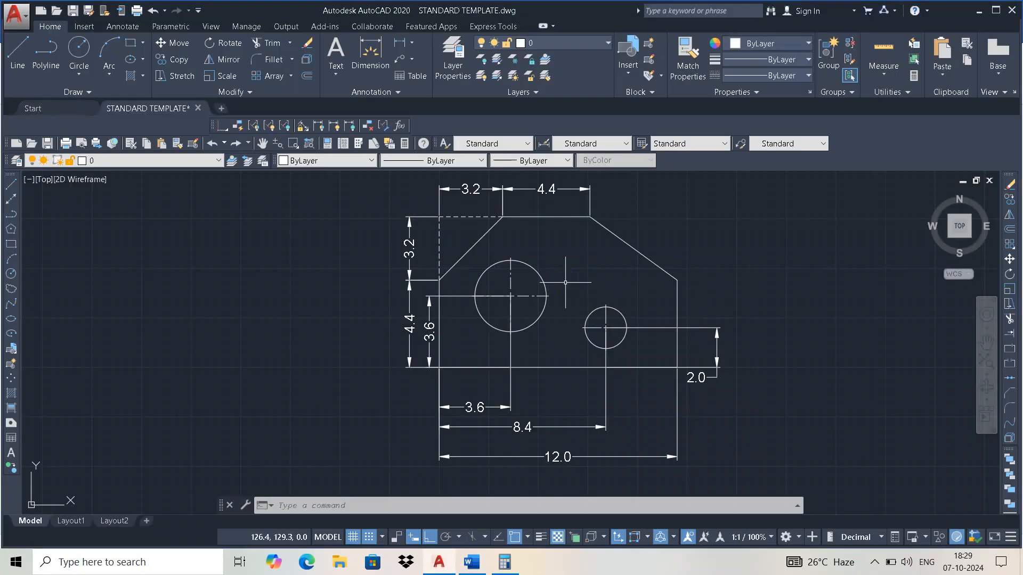